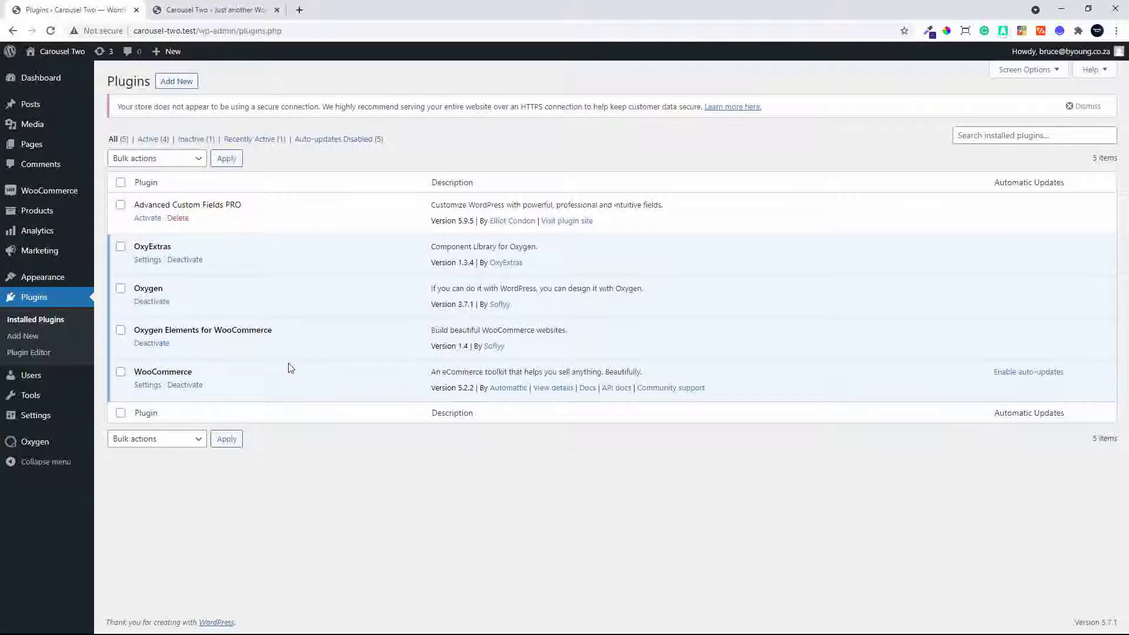
# Switch to the browser tab with the site's front-end home page and reload it
pyautogui.click(206, 14)
pyautogui.click(454, 122)
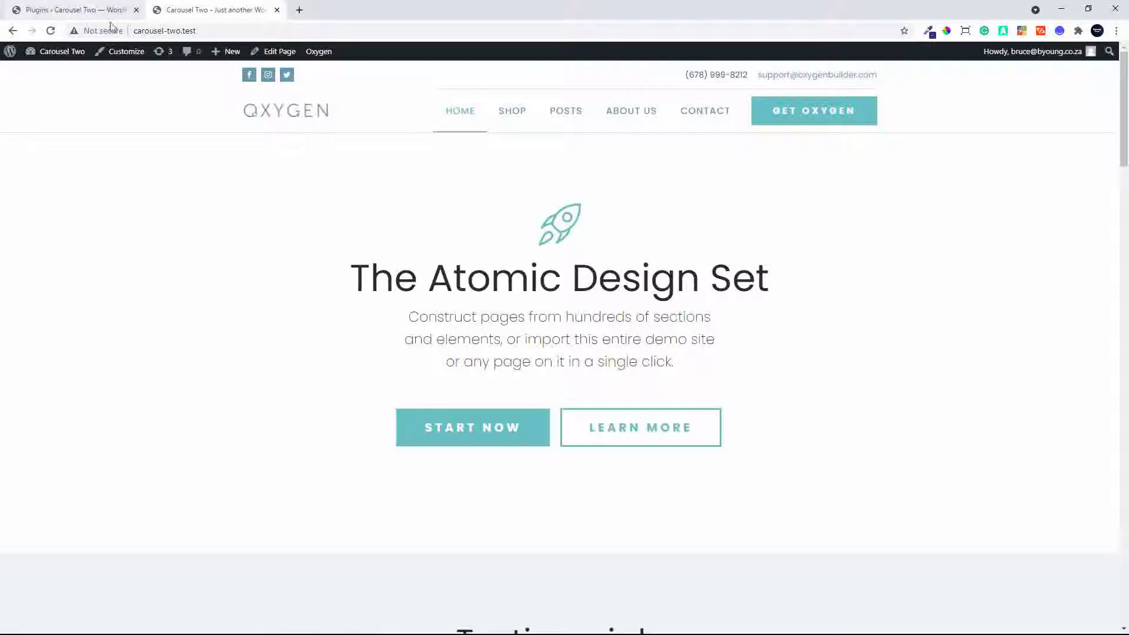
pyautogui.moveTo(66, 54)
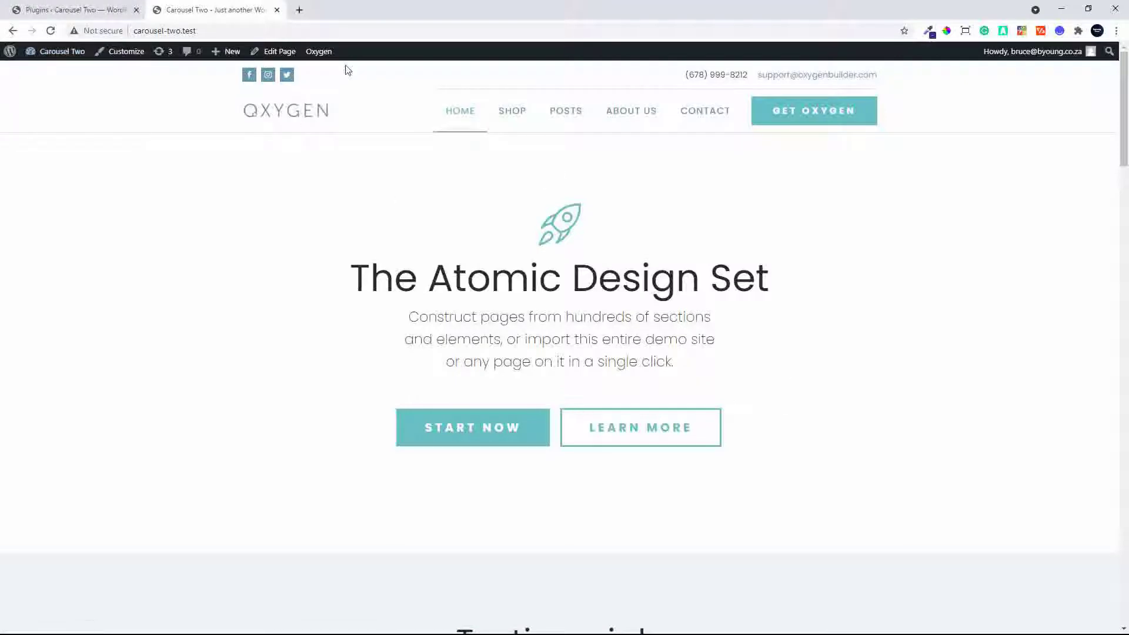
# Open the home page in Oxygen and add Section #75 at the top of the Structure tree, above the hero
pyautogui.moveTo(319, 53)
pyautogui.click(322, 74)
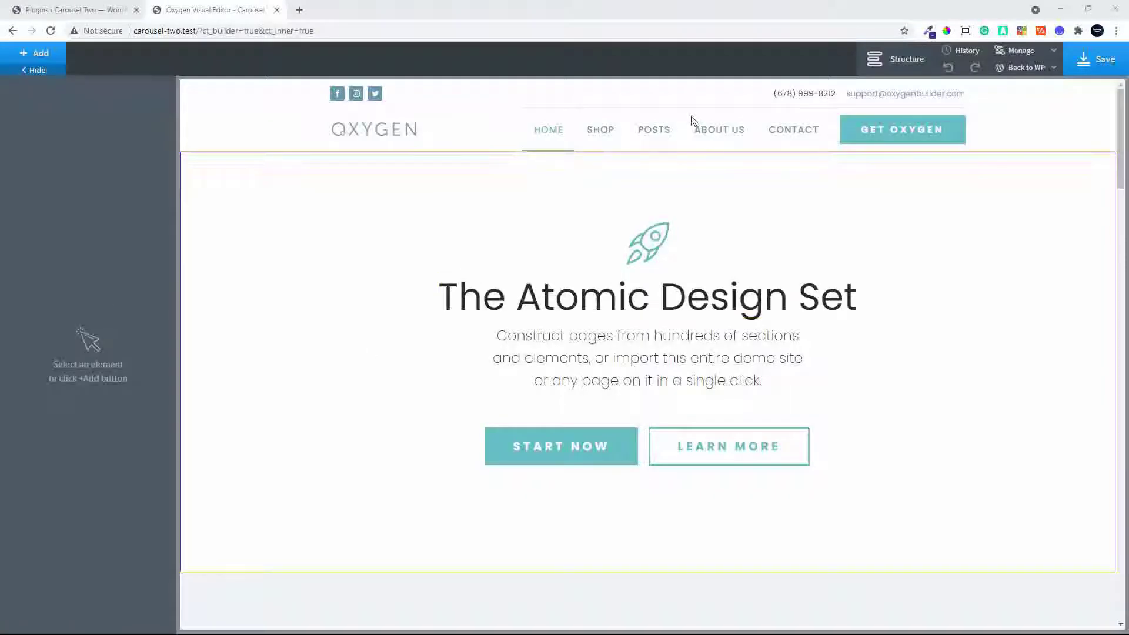
pyautogui.click(895, 61)
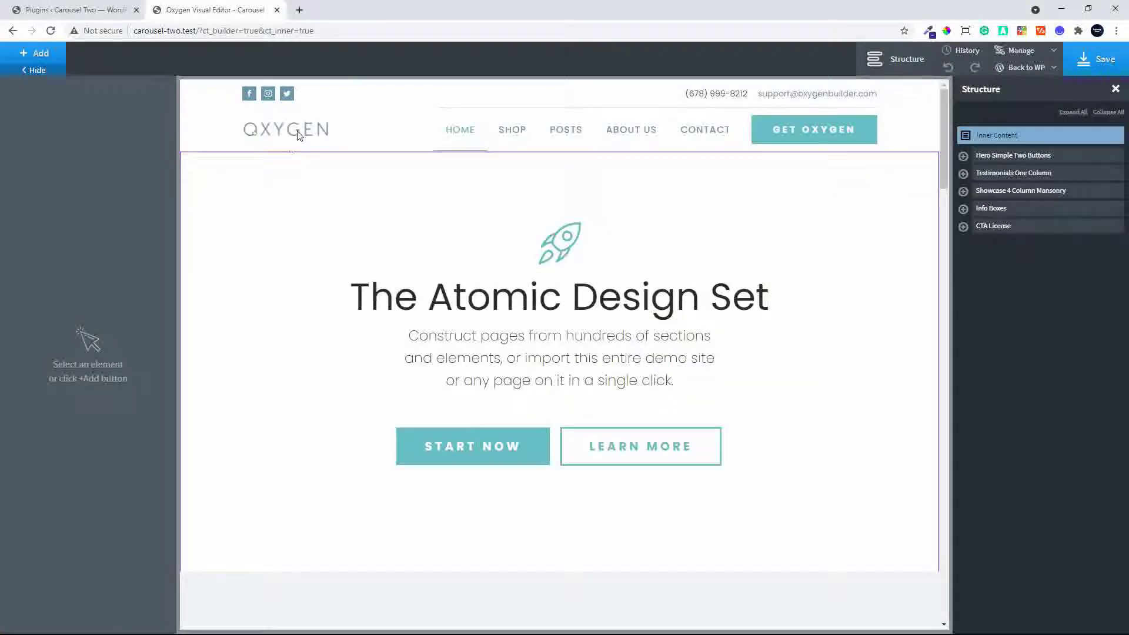
pyautogui.click(35, 53)
pyautogui.click(57, 176)
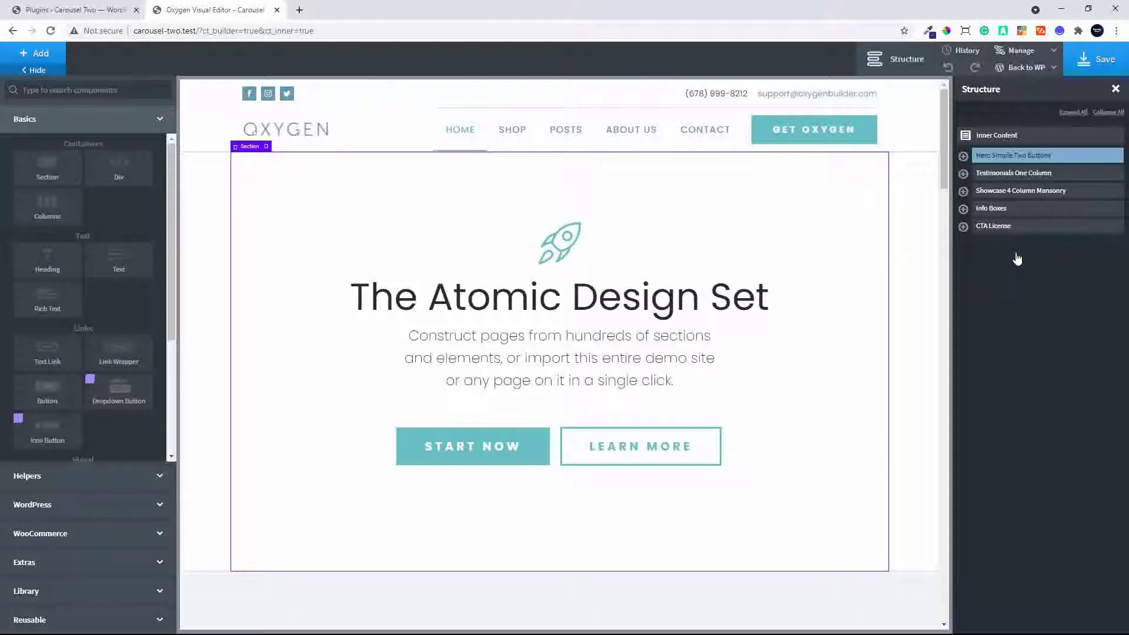
pyautogui.moveTo(1004, 177); pyautogui.dragTo(997, 146)
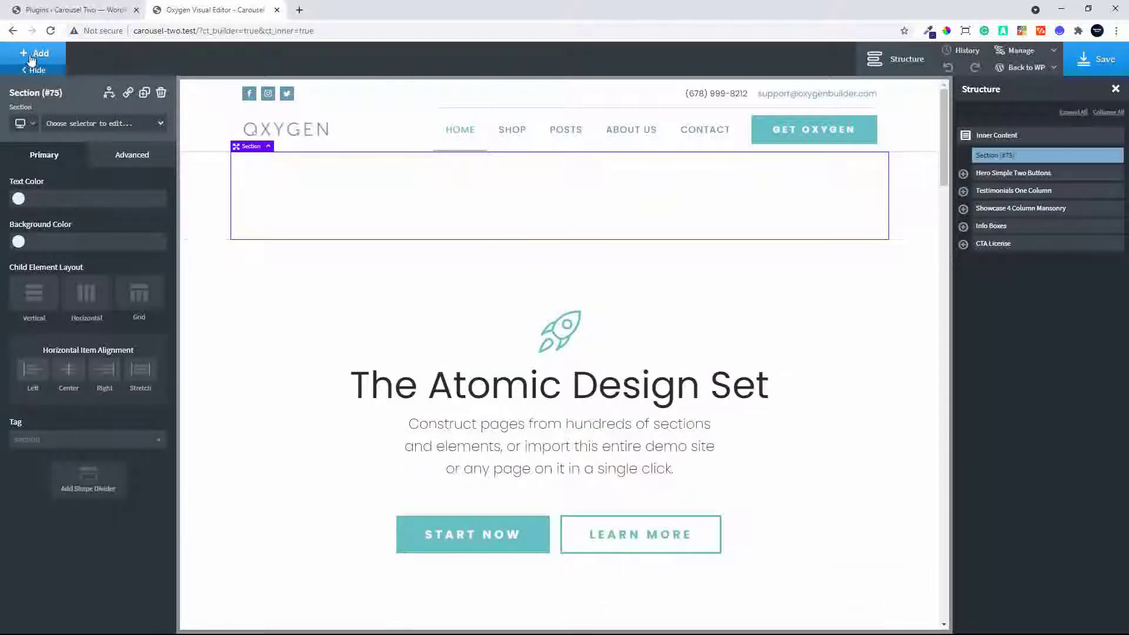
# Add an Extras Carousel Builder (#77) inside Section #75 and set its carousel content to Repeater
pyautogui.click(35, 54)
pyautogui.click(65, 562)
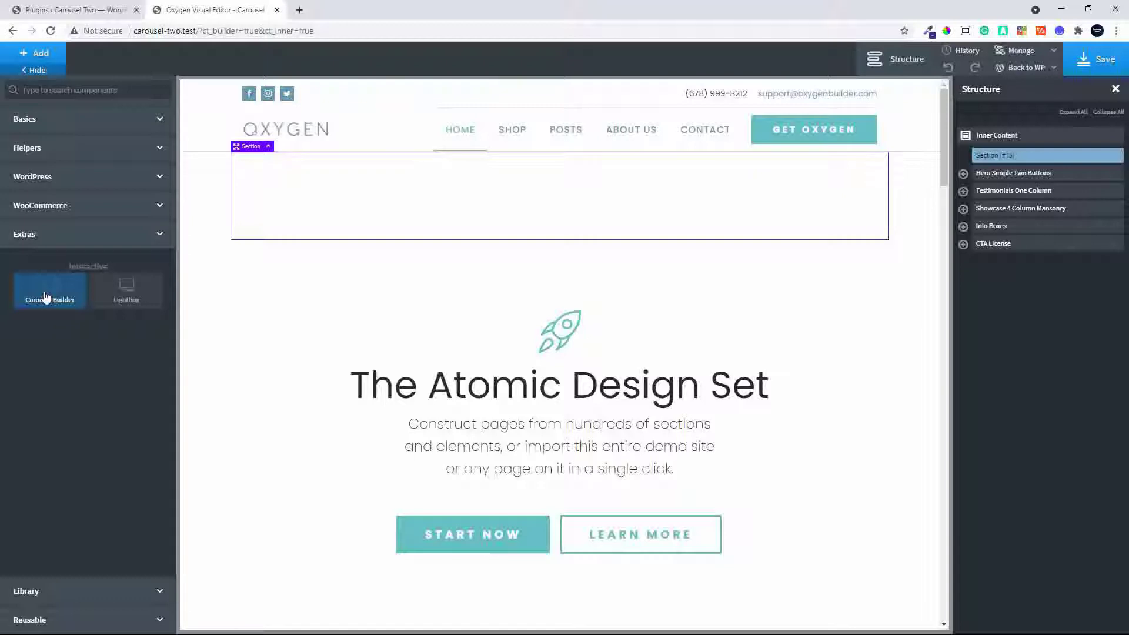
pyautogui.click(45, 296)
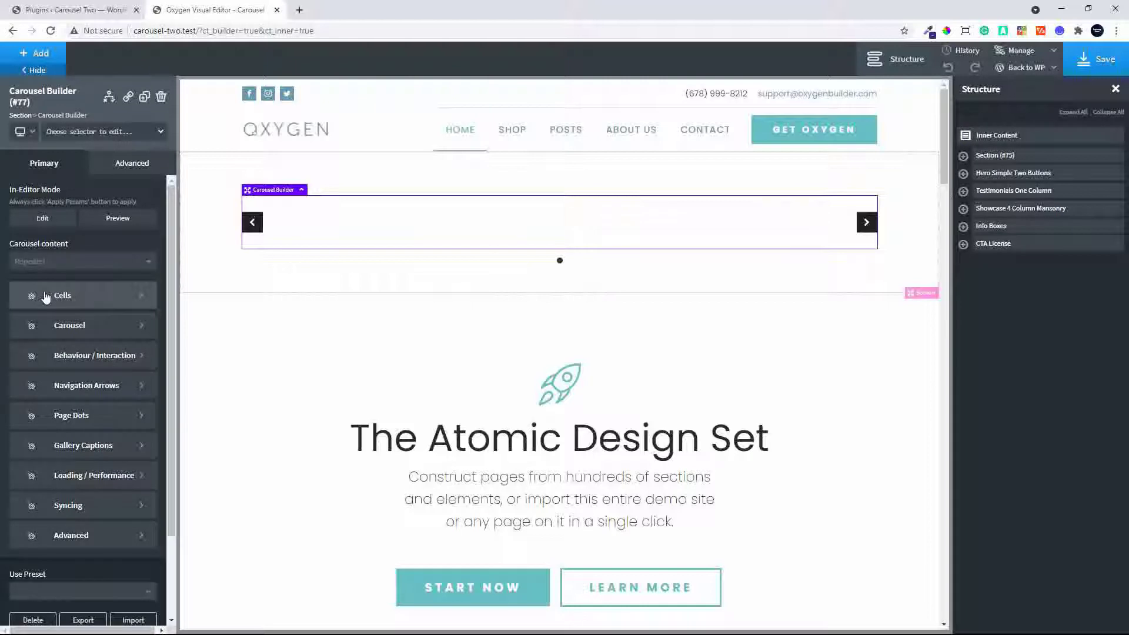
pyautogui.click(83, 265)
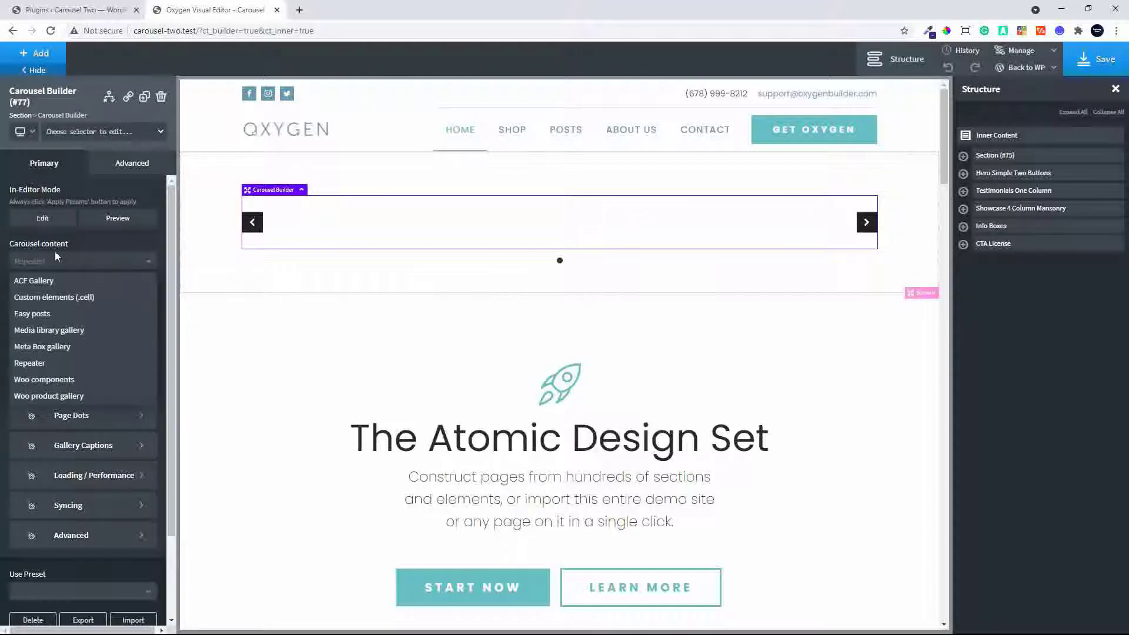
pyautogui.click(82, 364)
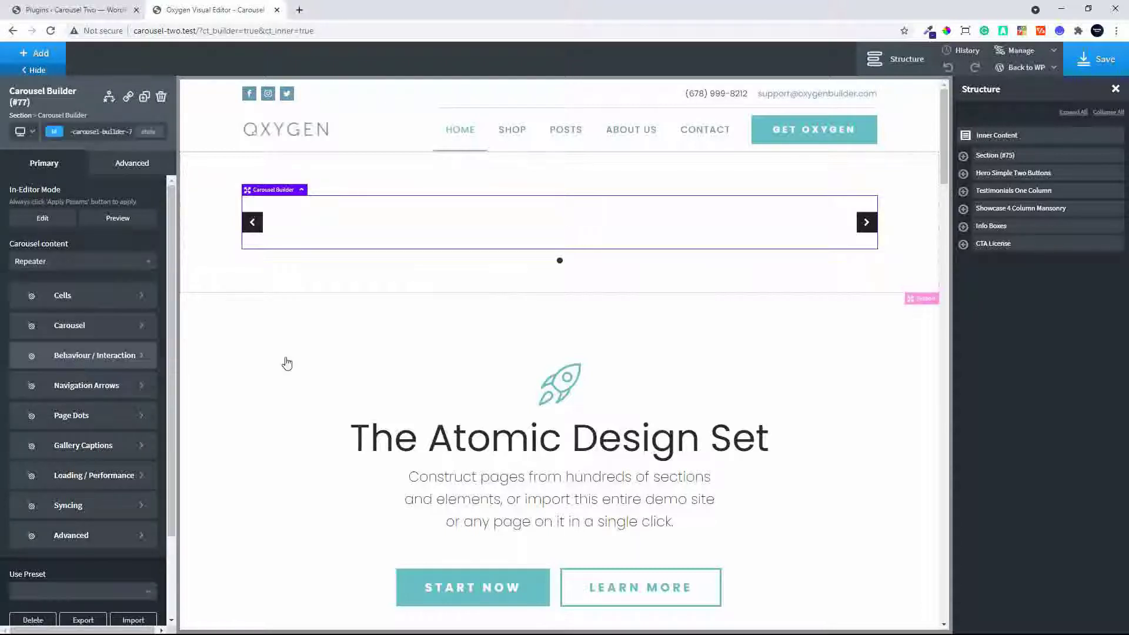
# Add a Helpers Repeater (#78) inside the carousel
pyautogui.click(963, 156)
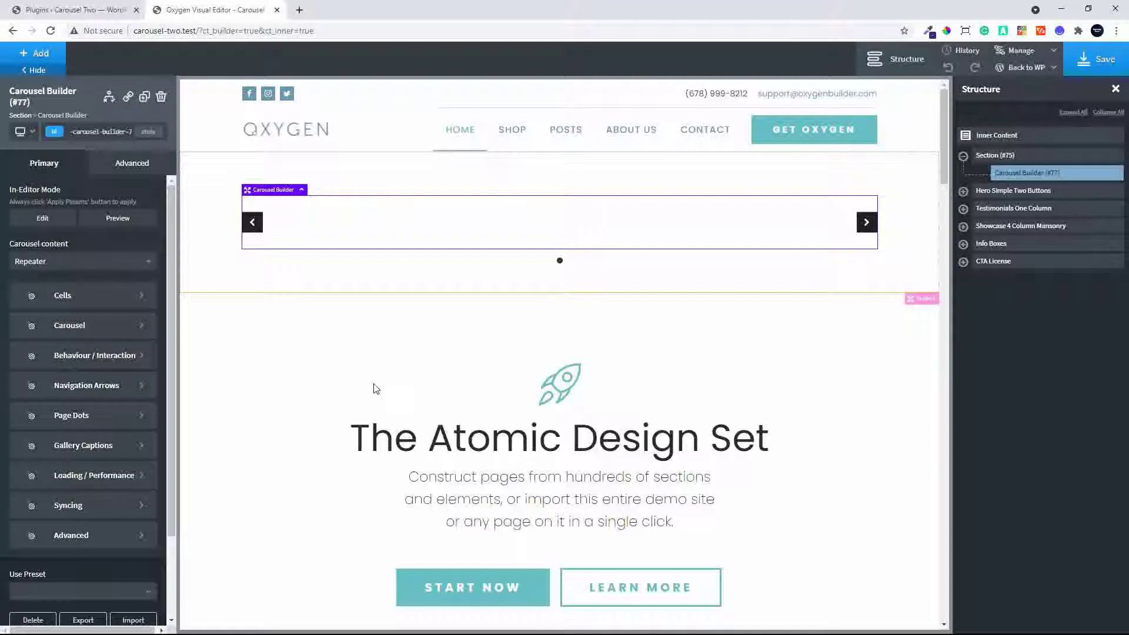
pyautogui.click(41, 55)
pyautogui.click(88, 120)
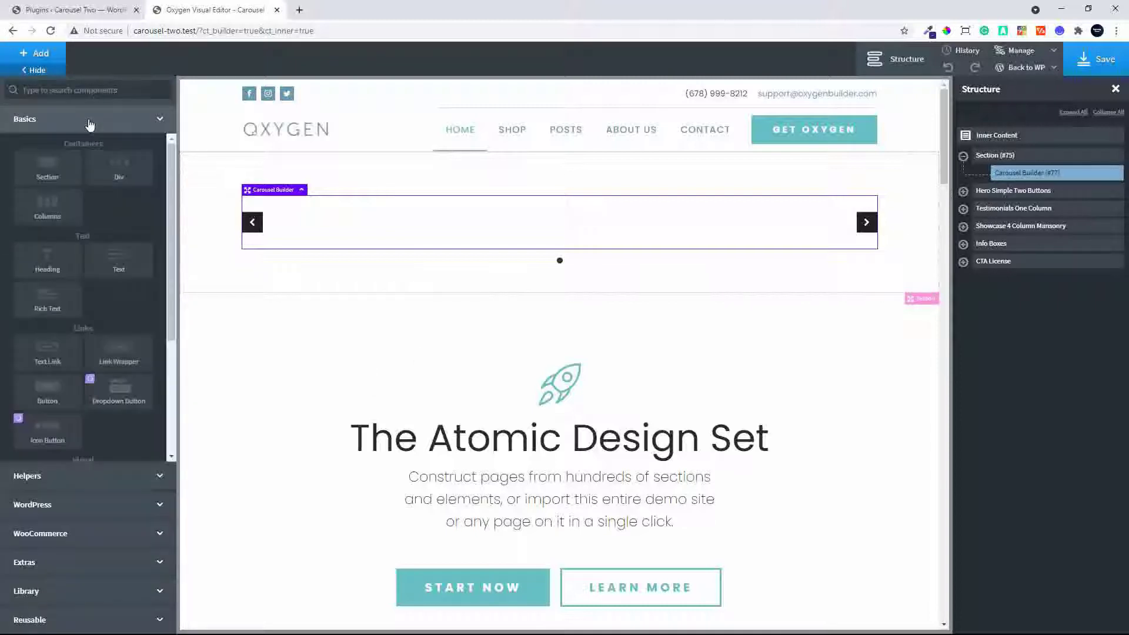
pyautogui.click(63, 488)
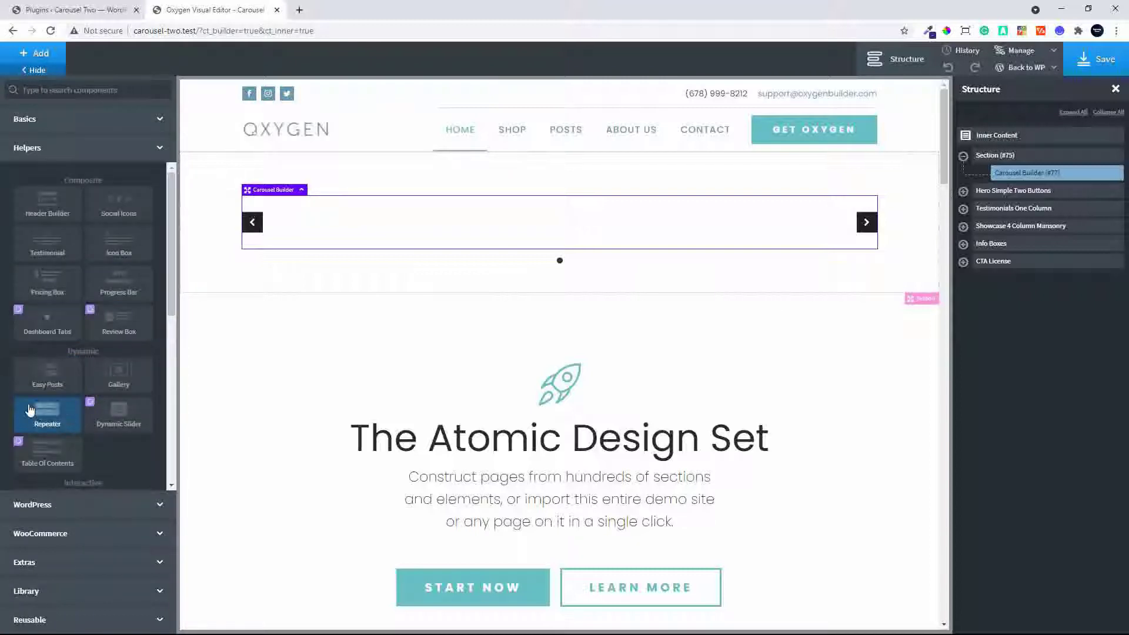
pyautogui.click(48, 412)
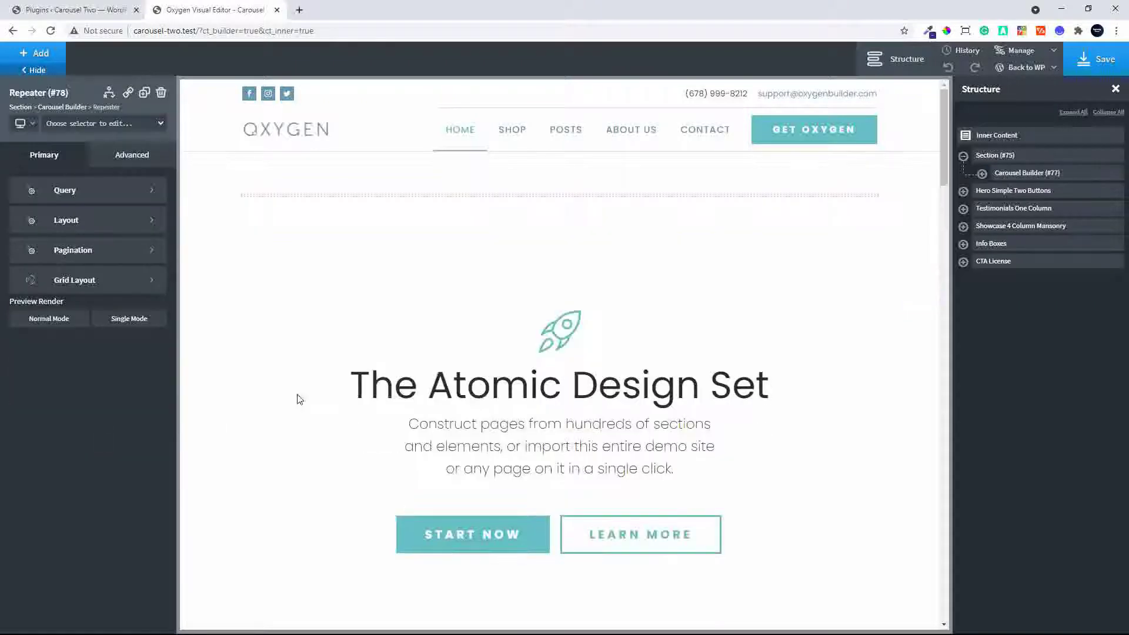
# Switch the repeater to a custom query with Post Type set to product
pyautogui.click(75, 194)
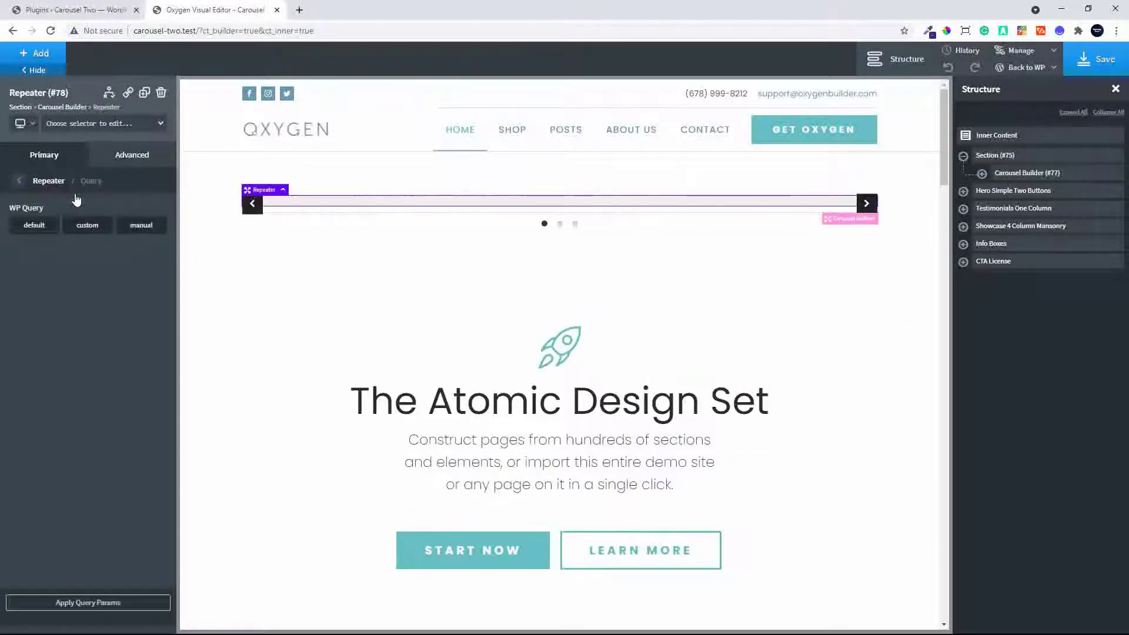
pyautogui.click(89, 225)
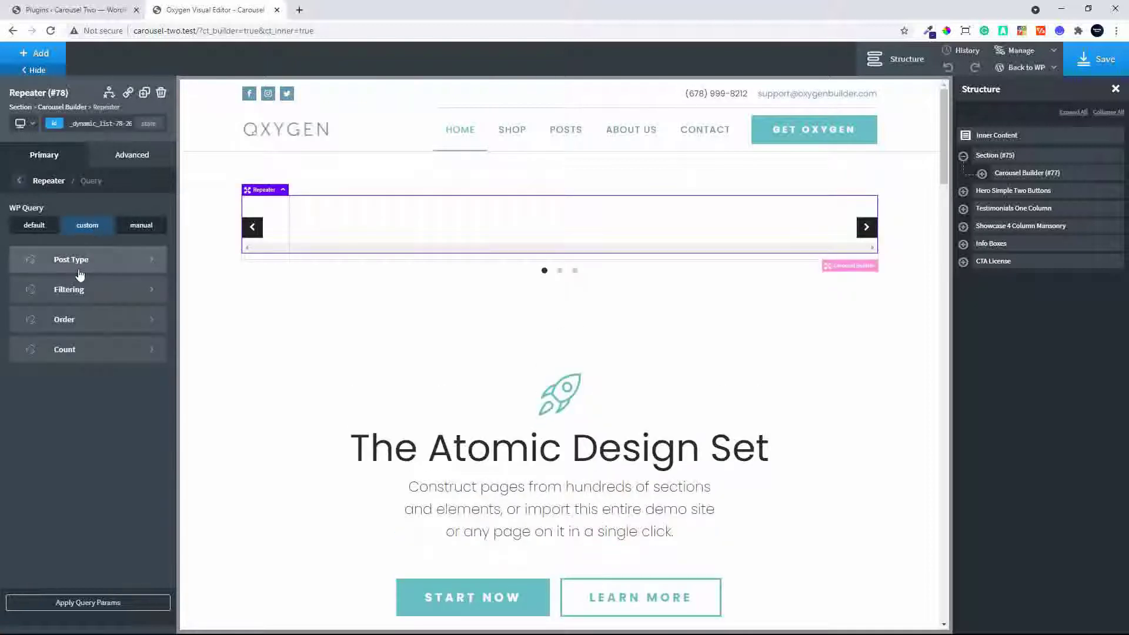
pyautogui.click(80, 268)
pyautogui.click(54, 230)
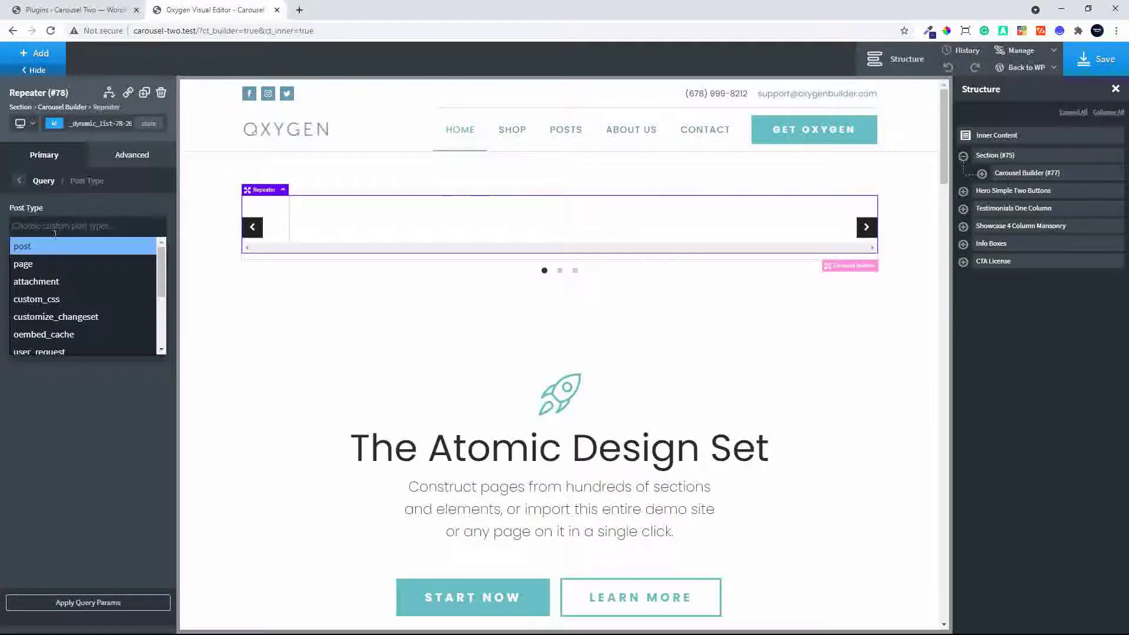
pyautogui.scroll(-2, 88, 294)
pyautogui.scroll(-1, 88, 294)
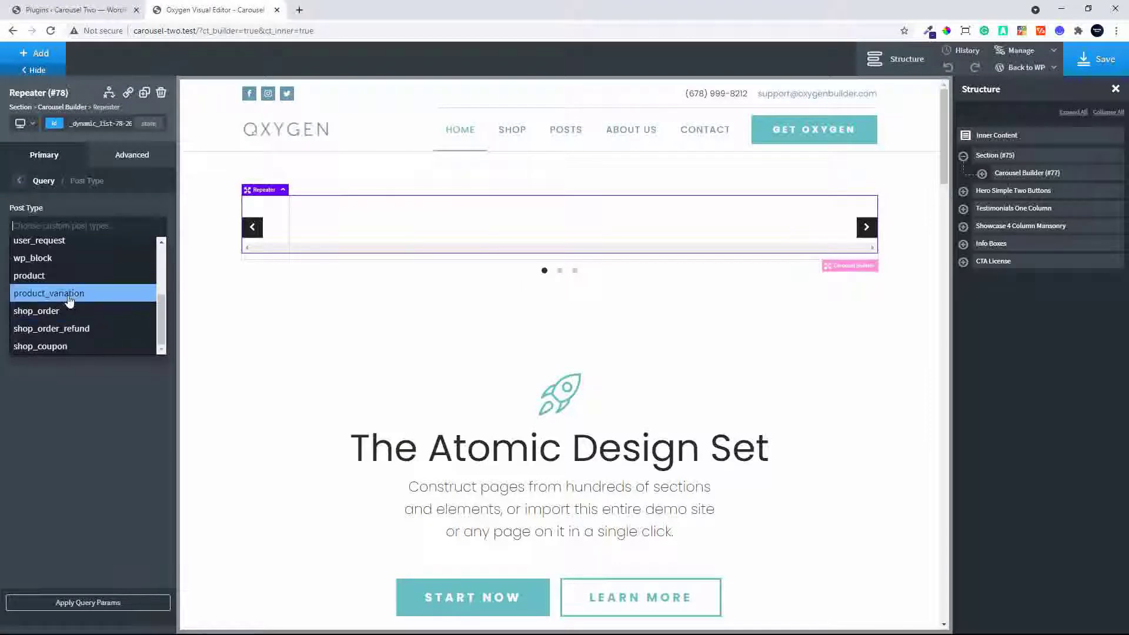
pyautogui.click(68, 277)
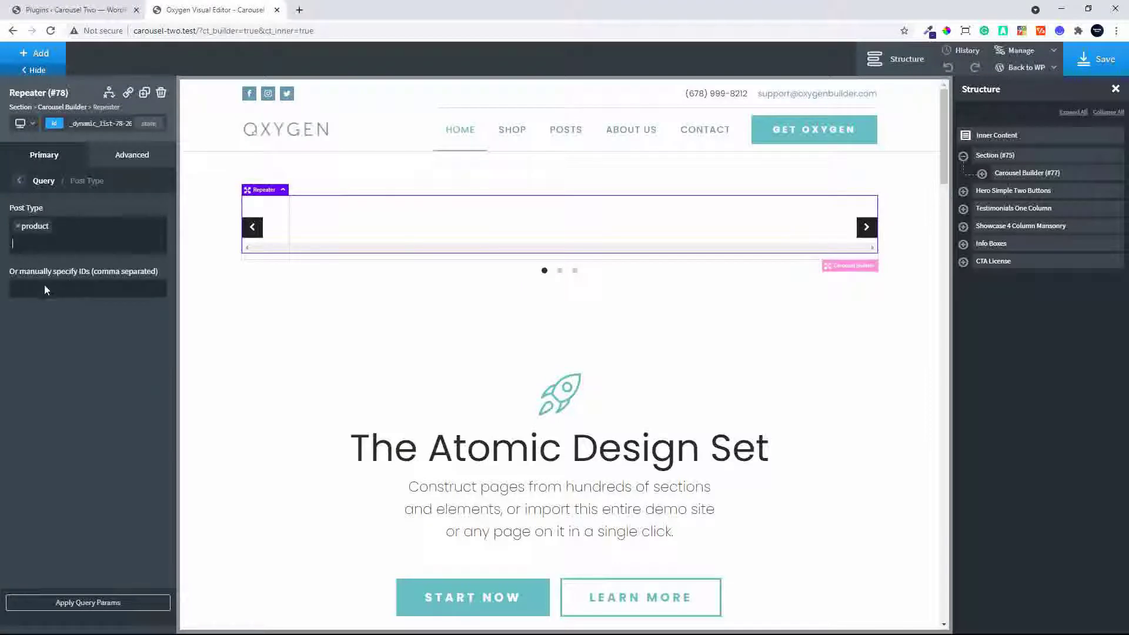
pyautogui.click(21, 183)
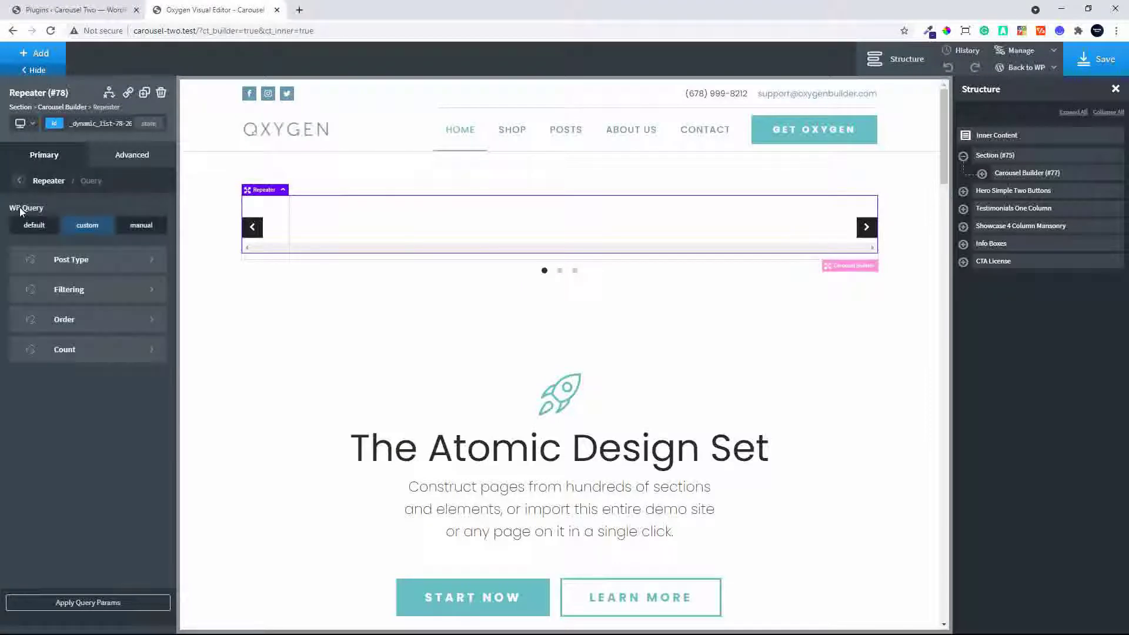
# Apply the product query, then add a card Div inside the repeater's Div
pyautogui.click(92, 606)
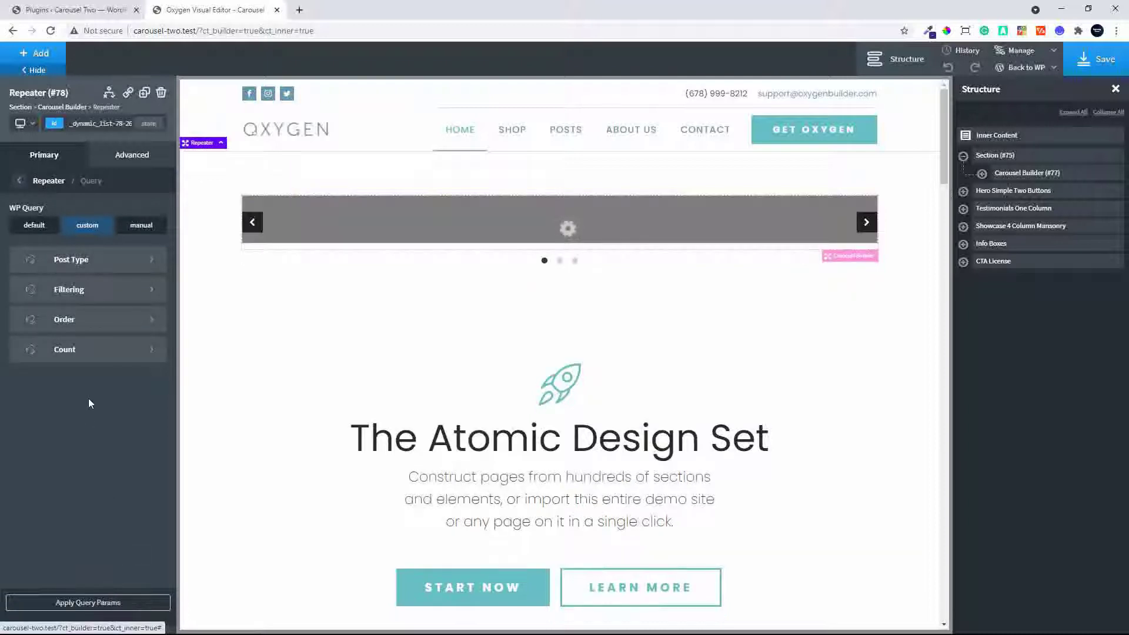
pyautogui.click(982, 174)
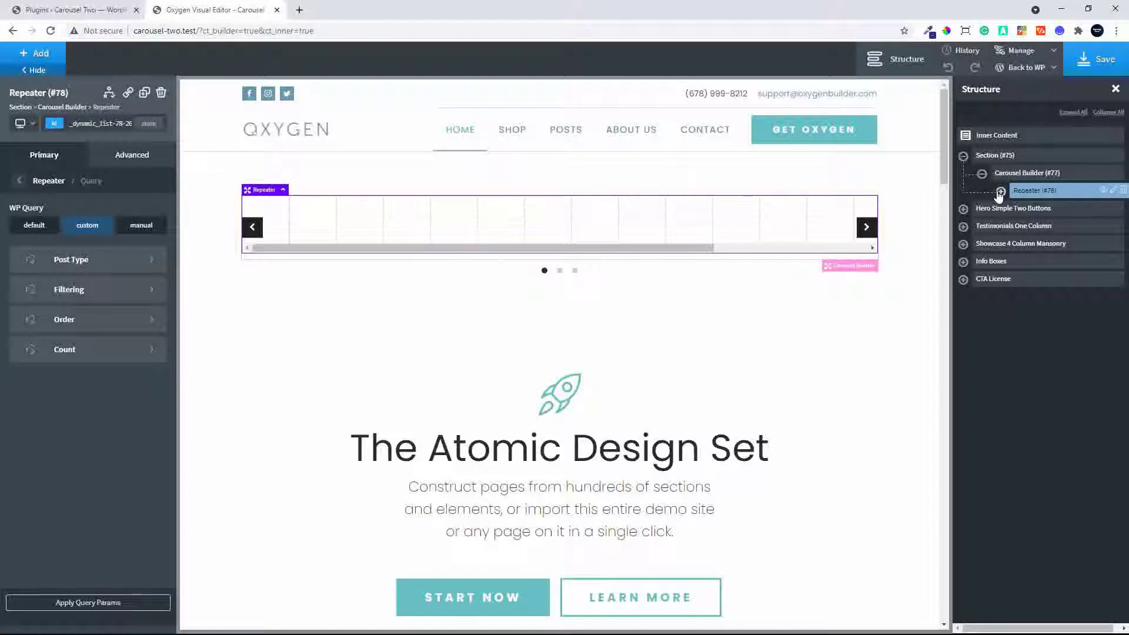
pyautogui.click(1001, 192)
pyautogui.click(1052, 216)
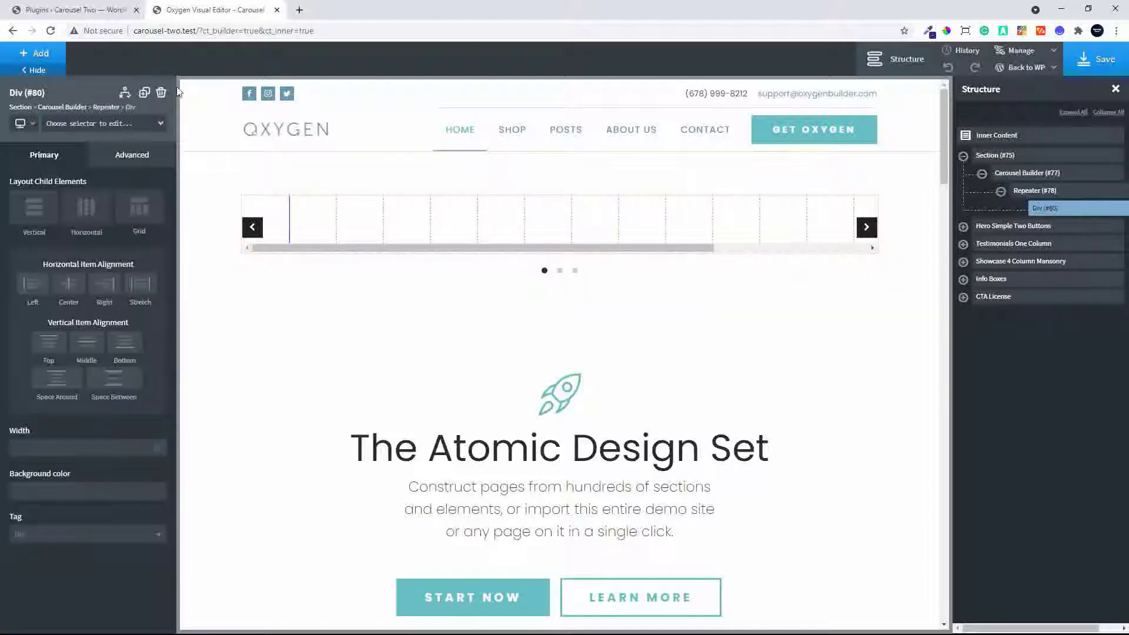
pyautogui.click(35, 55)
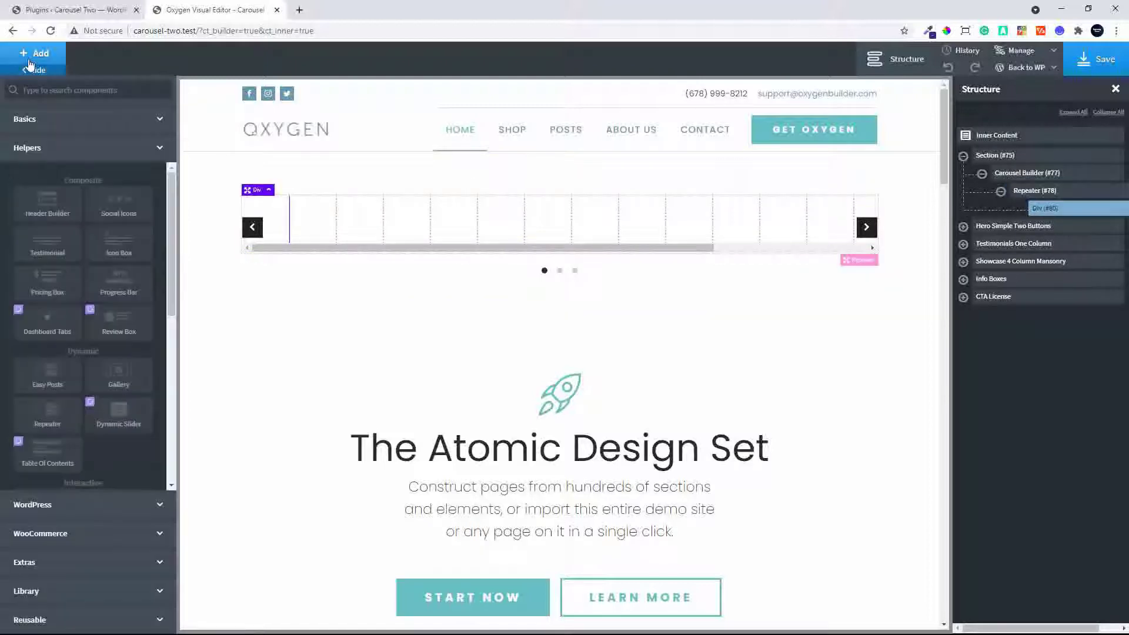
pyautogui.click(55, 119)
pyautogui.click(94, 166)
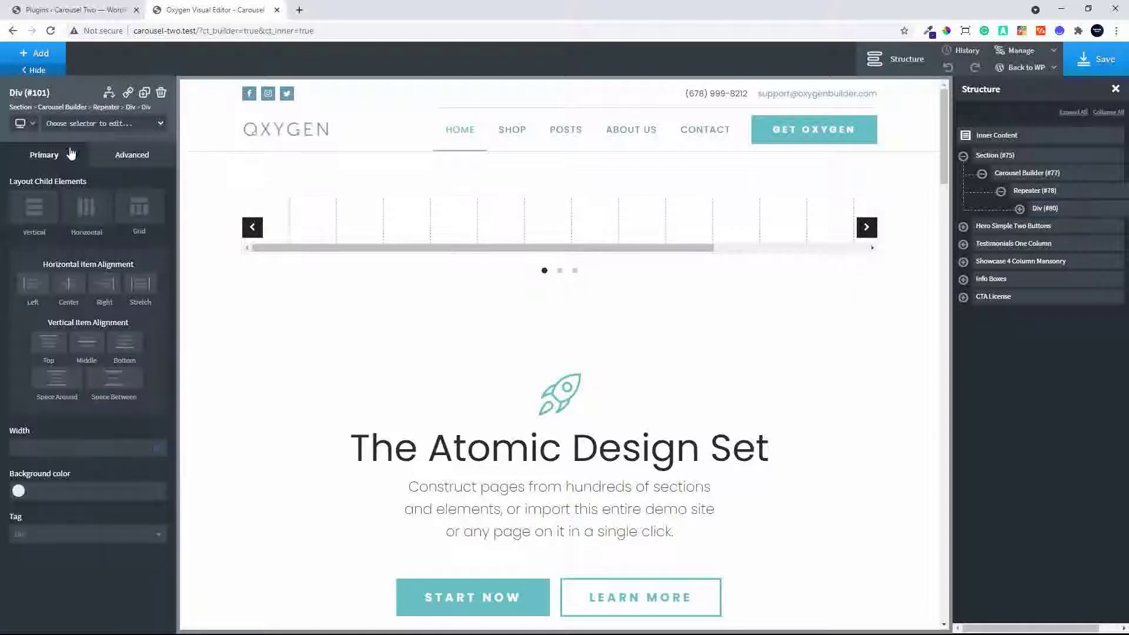
# Add an Image with a 1600 x 900 placeholder to the product card
pyautogui.click(17, 57)
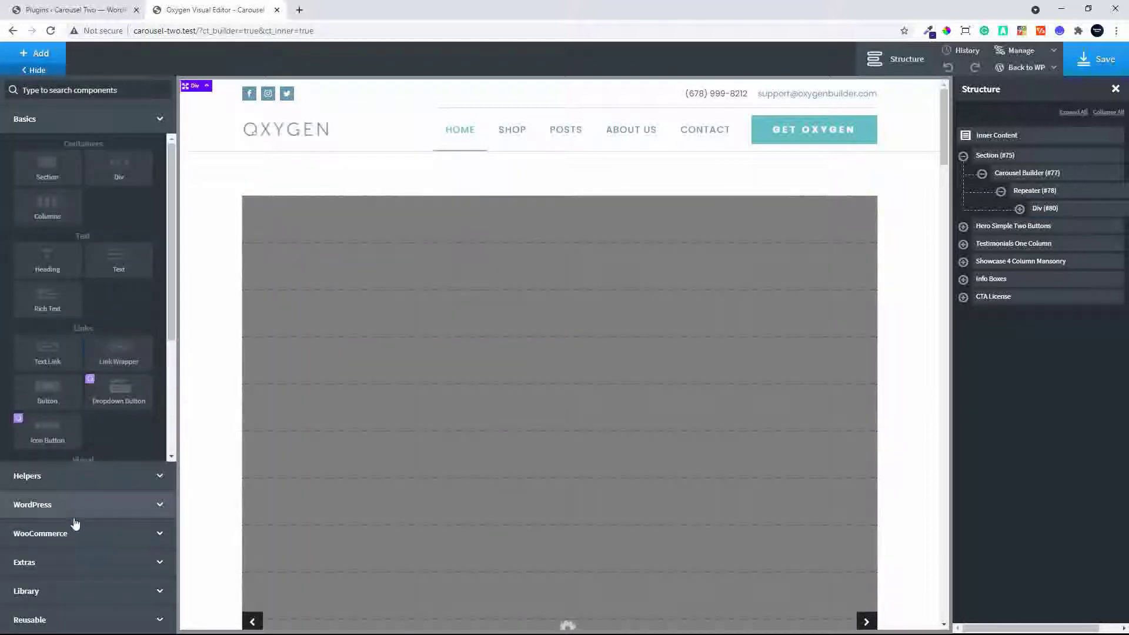
pyautogui.scroll(-3, 65, 400)
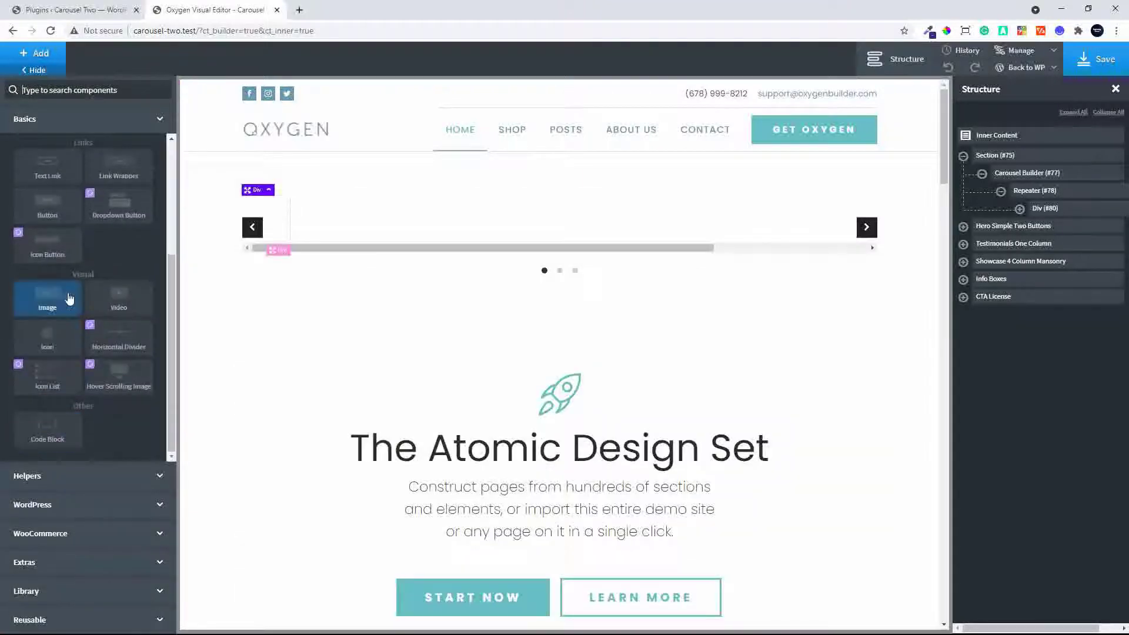
pyautogui.click(51, 300)
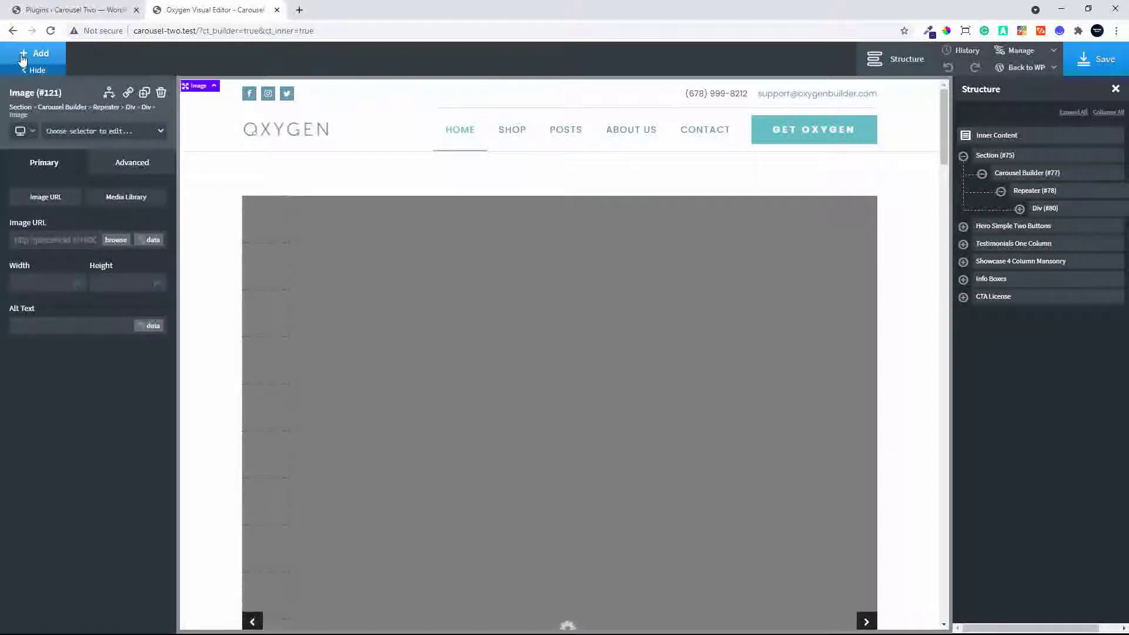
pyautogui.click(22, 59)
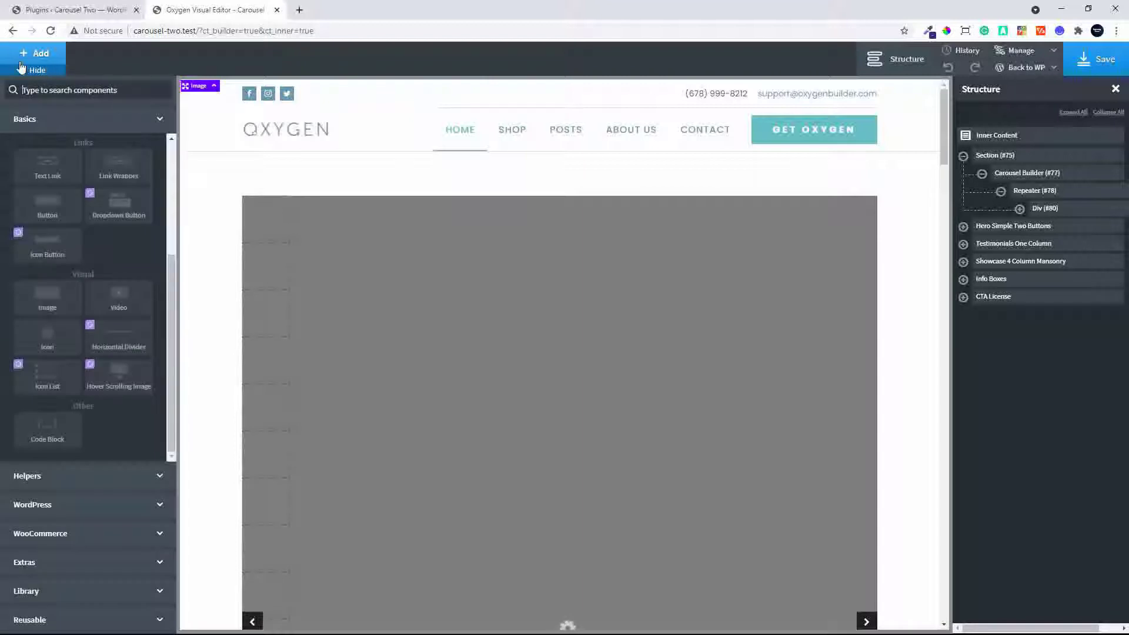
pyautogui.scroll(2, 100, 326)
pyautogui.scroll(3, 101, 326)
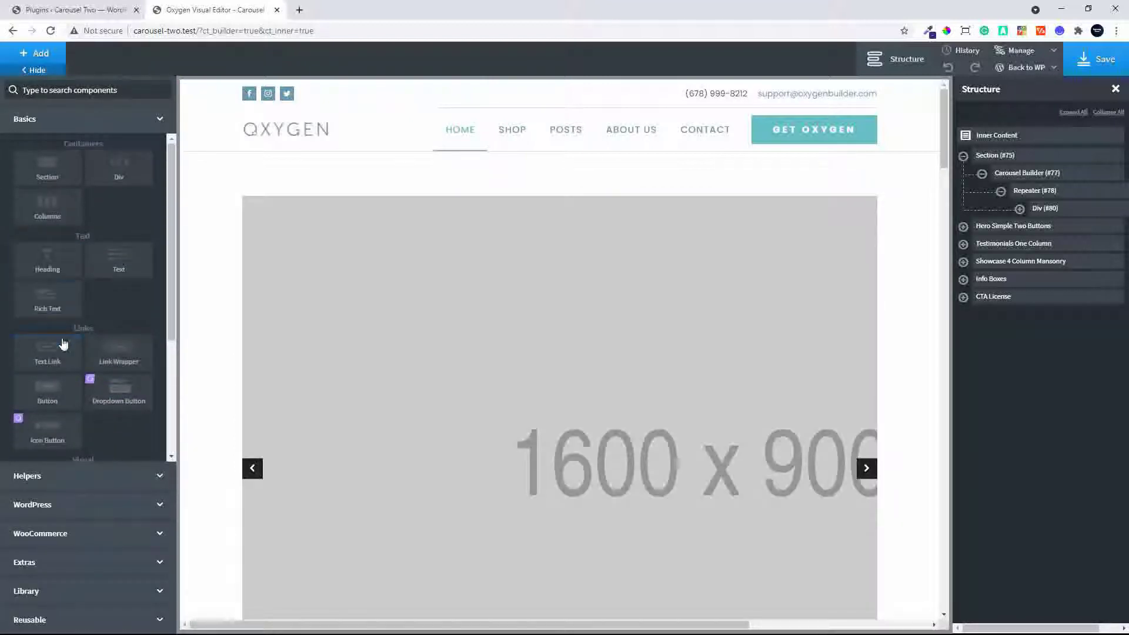
# Add a Heading to the slide card, set its tag to H2, and edit its text
pyautogui.click(69, 260)
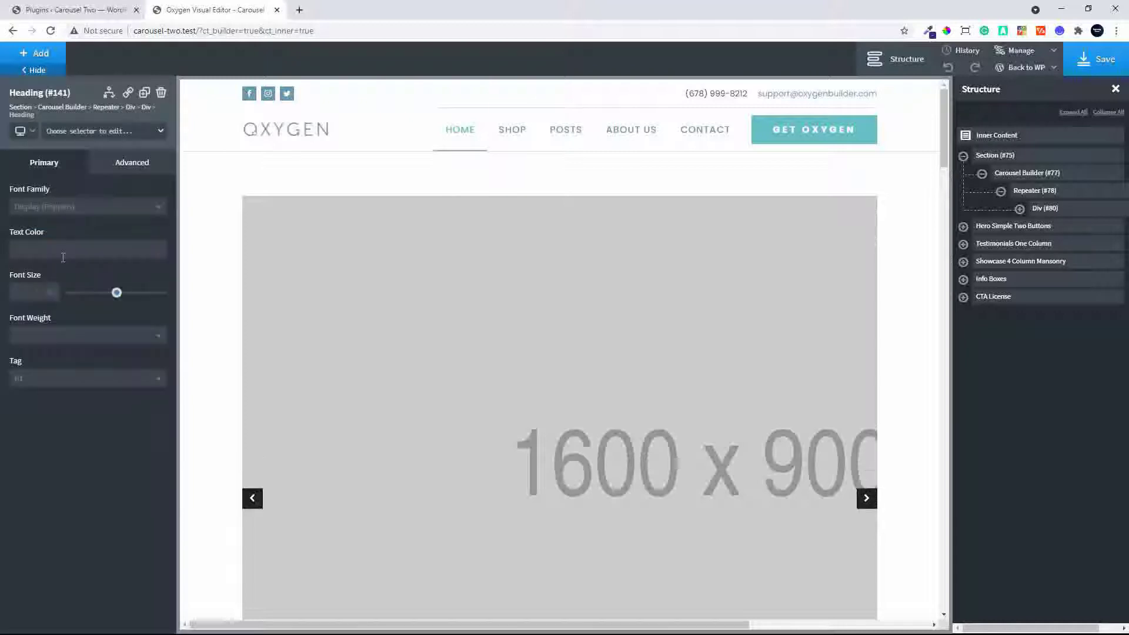
pyautogui.click(35, 382)
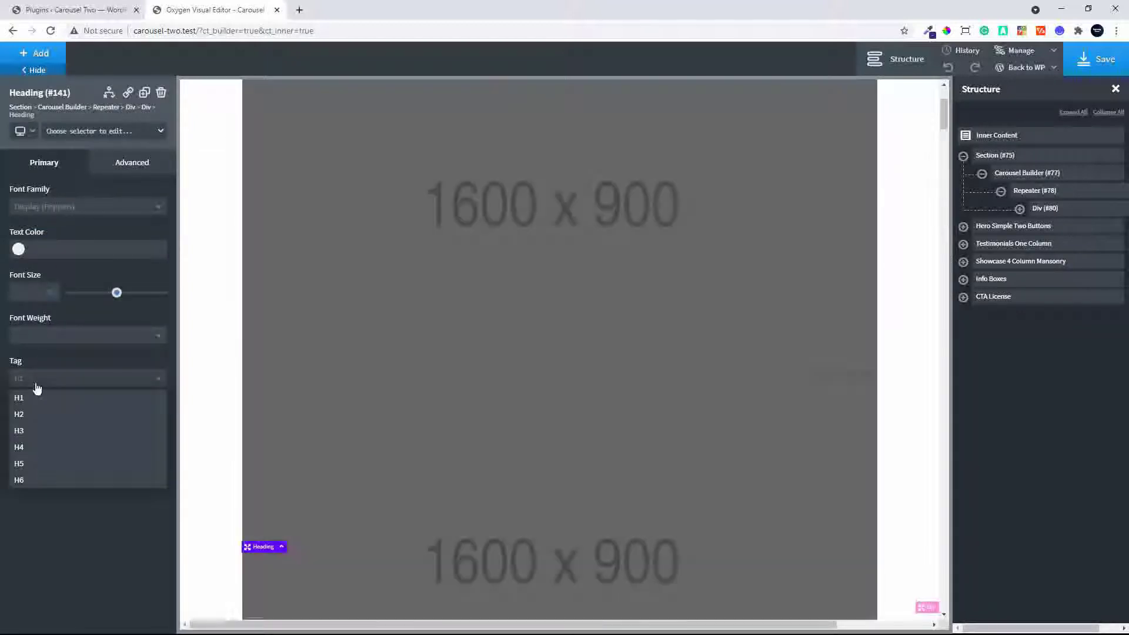
pyautogui.click(43, 417)
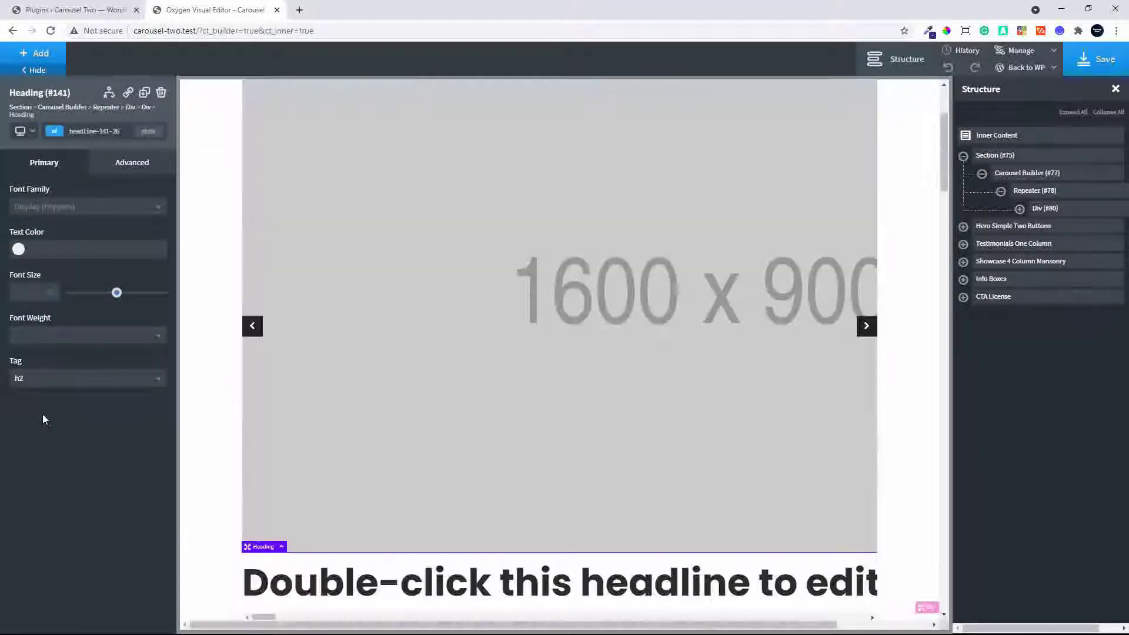
pyautogui.scroll(-2, 406, 485)
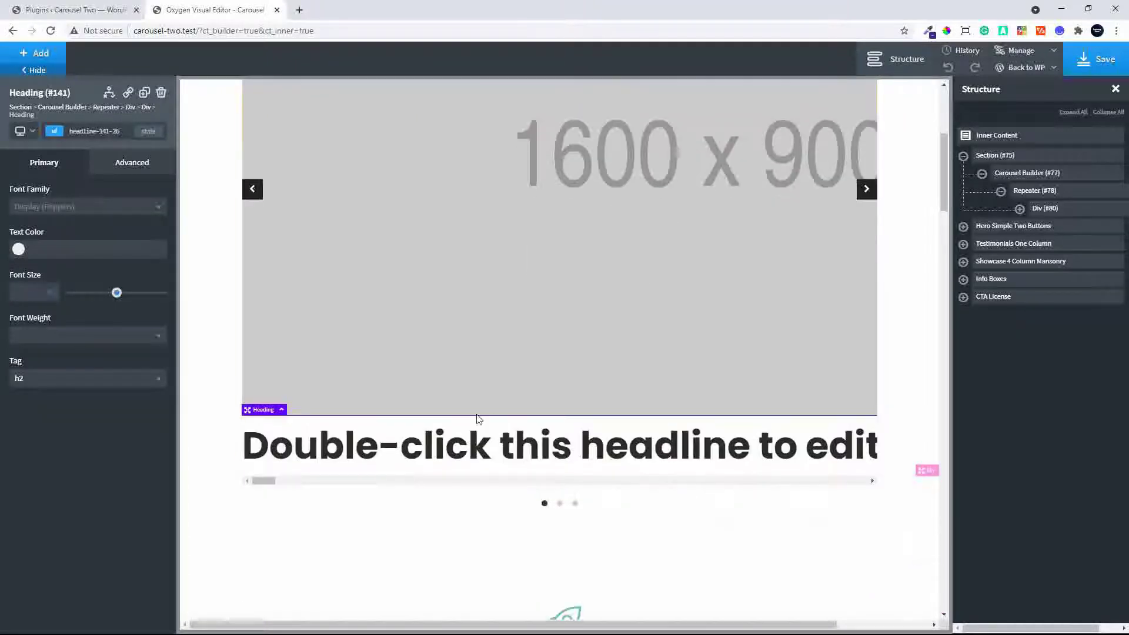
pyautogui.doubleClick(454, 453)
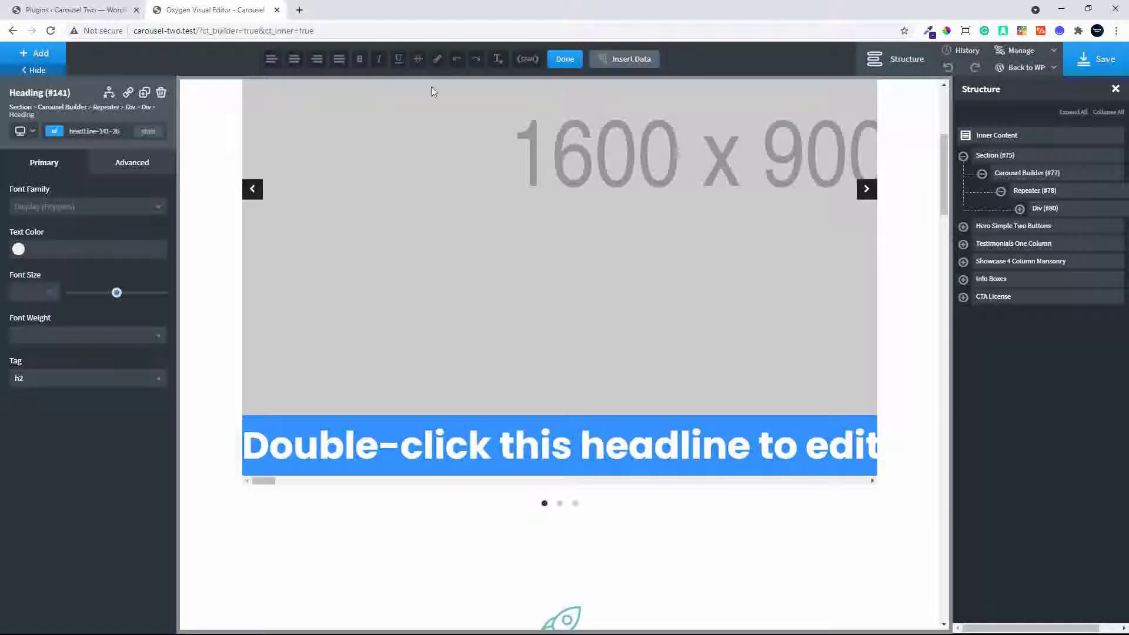
# Add a WooCommerce Product Title showing 'T-Shirt with Logo' below the image, and expand Div #101 in Structure
pyautogui.click(23, 57)
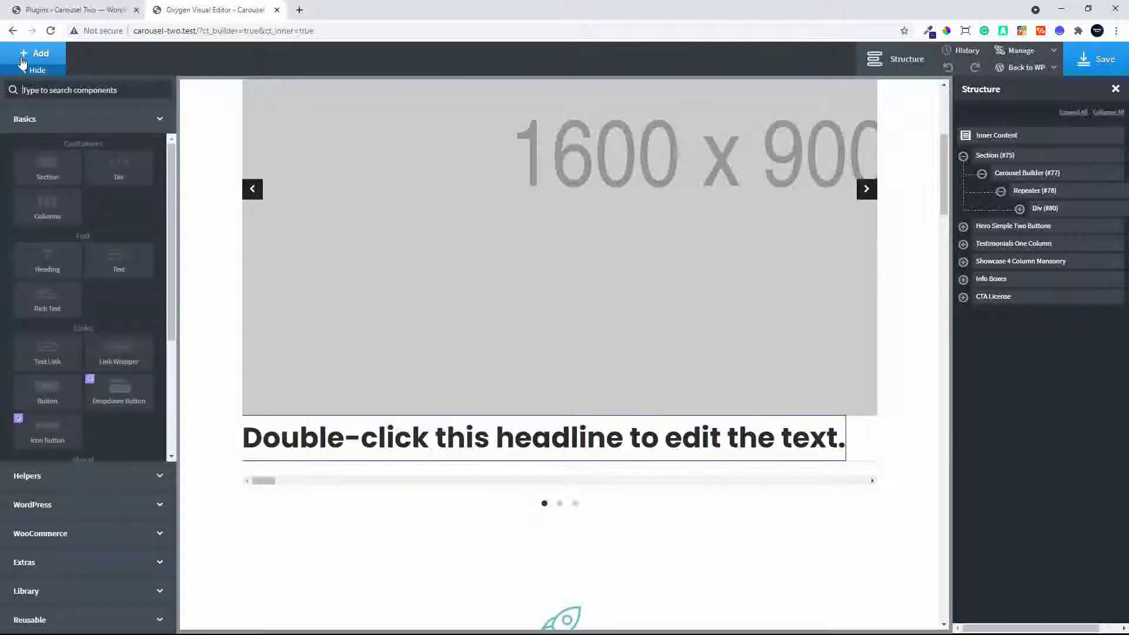
pyautogui.click(63, 533)
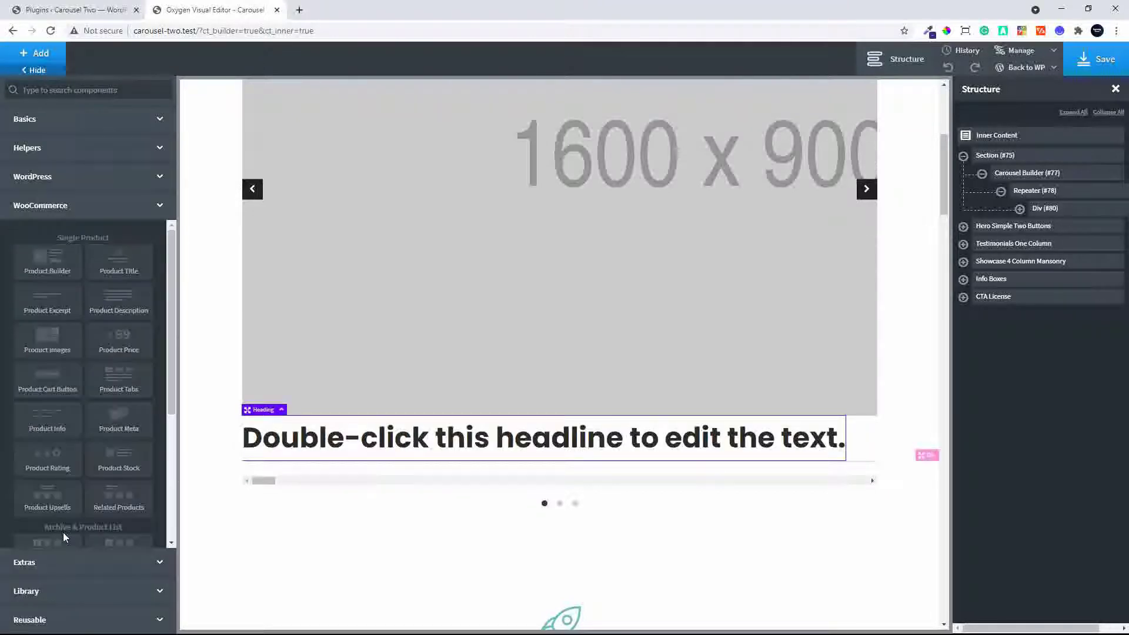
pyautogui.click(122, 268)
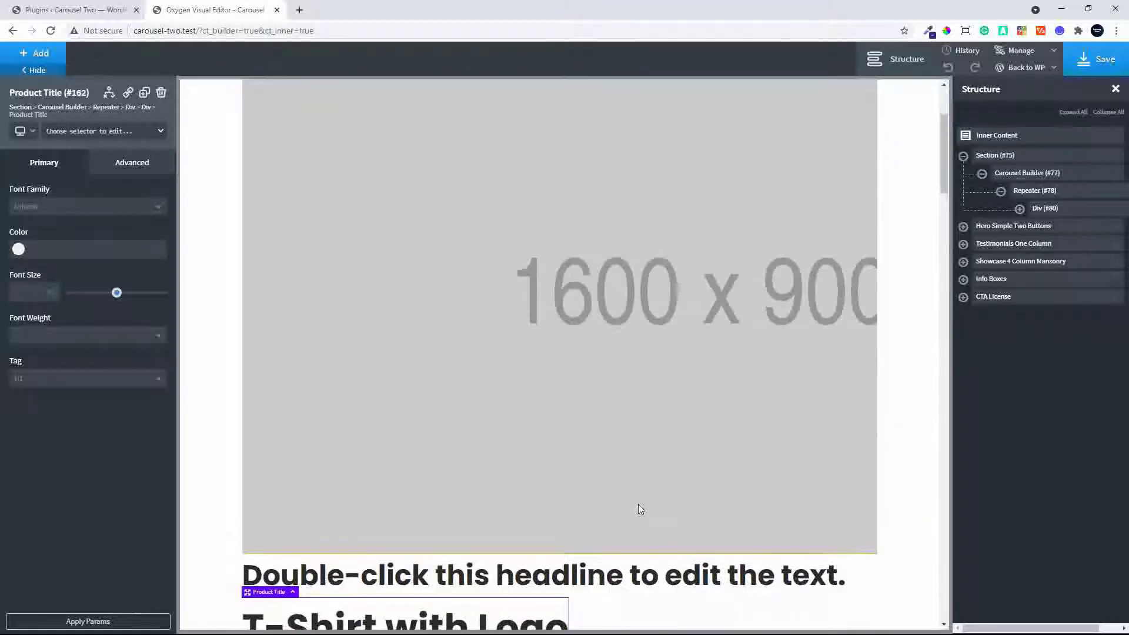
pyautogui.click(1020, 209)
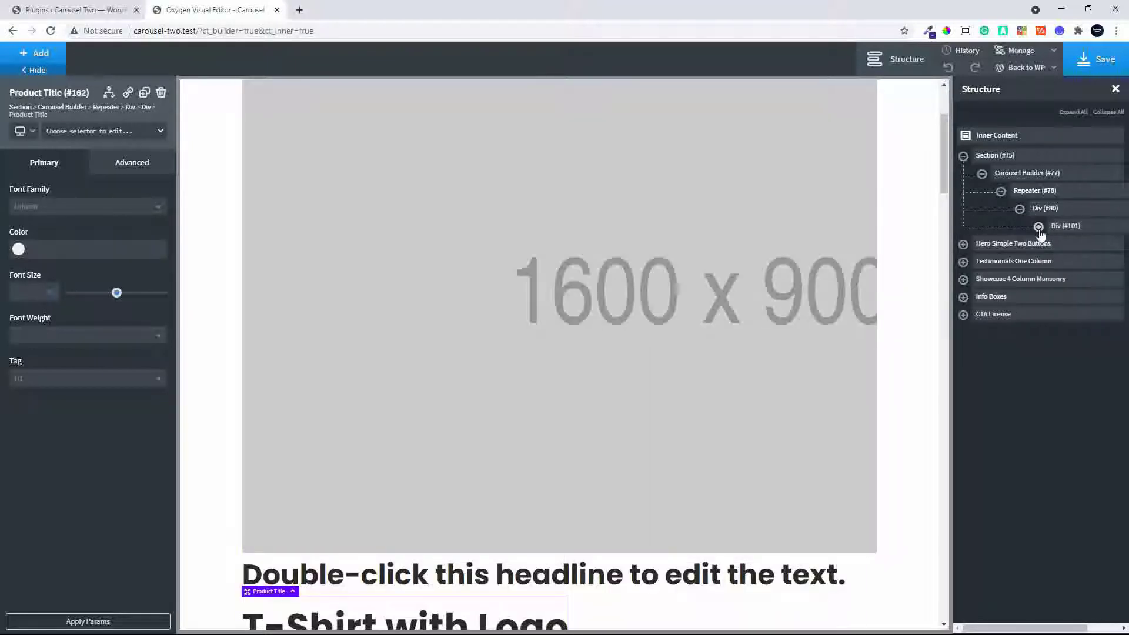
pyautogui.click(1039, 226)
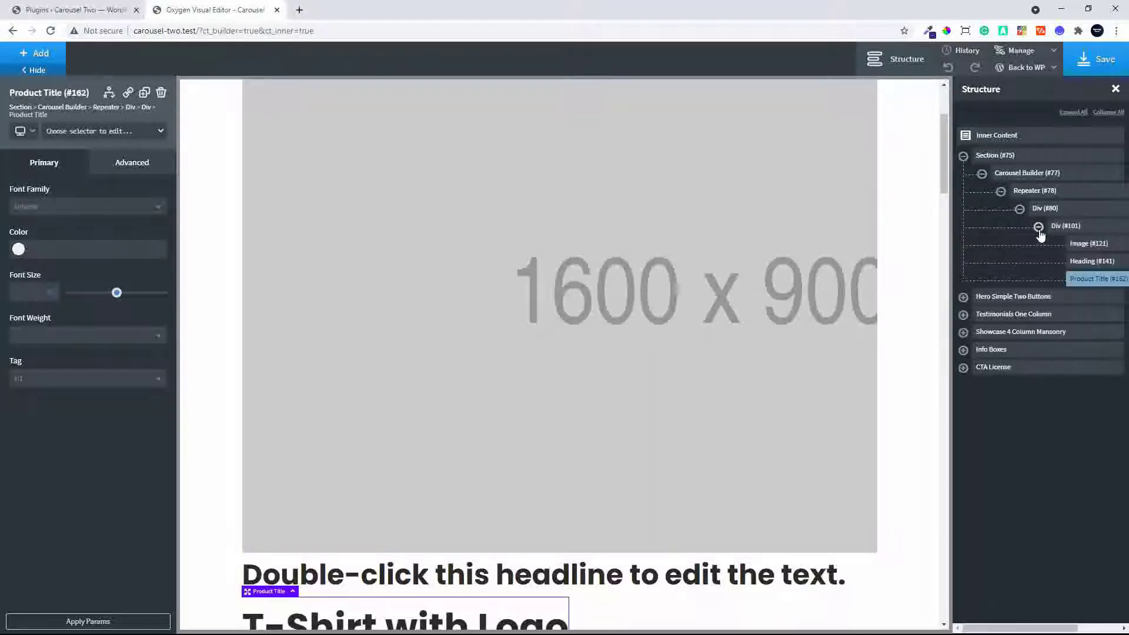
# Delete Heading #141, set the Image to the product's Large featured image, and save
pyautogui.click(1080, 262)
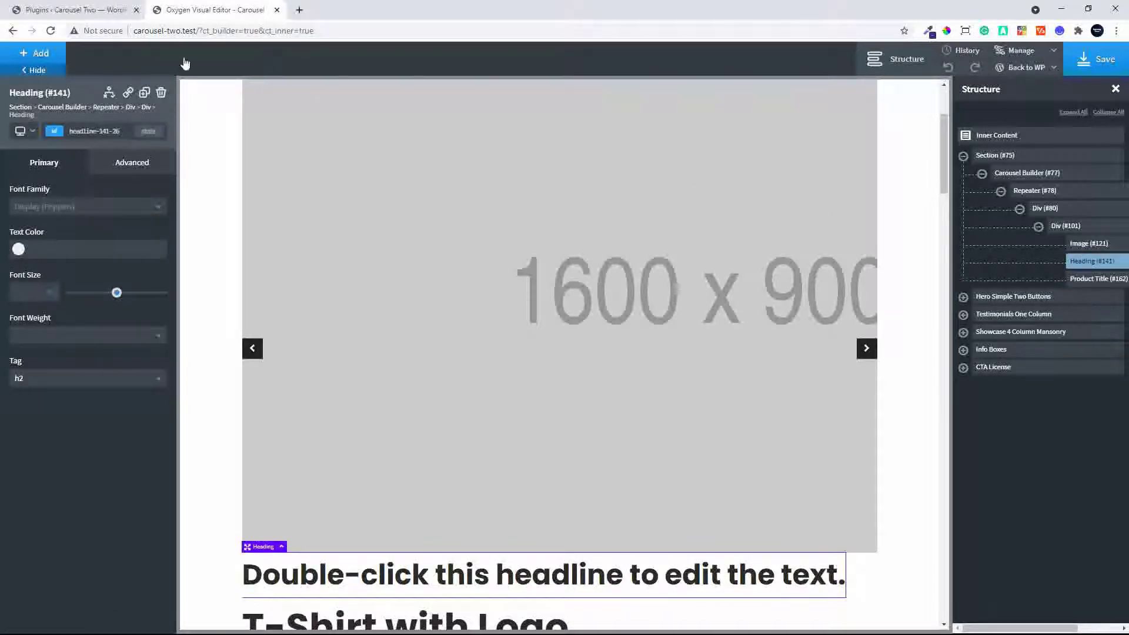
pyautogui.click(162, 95)
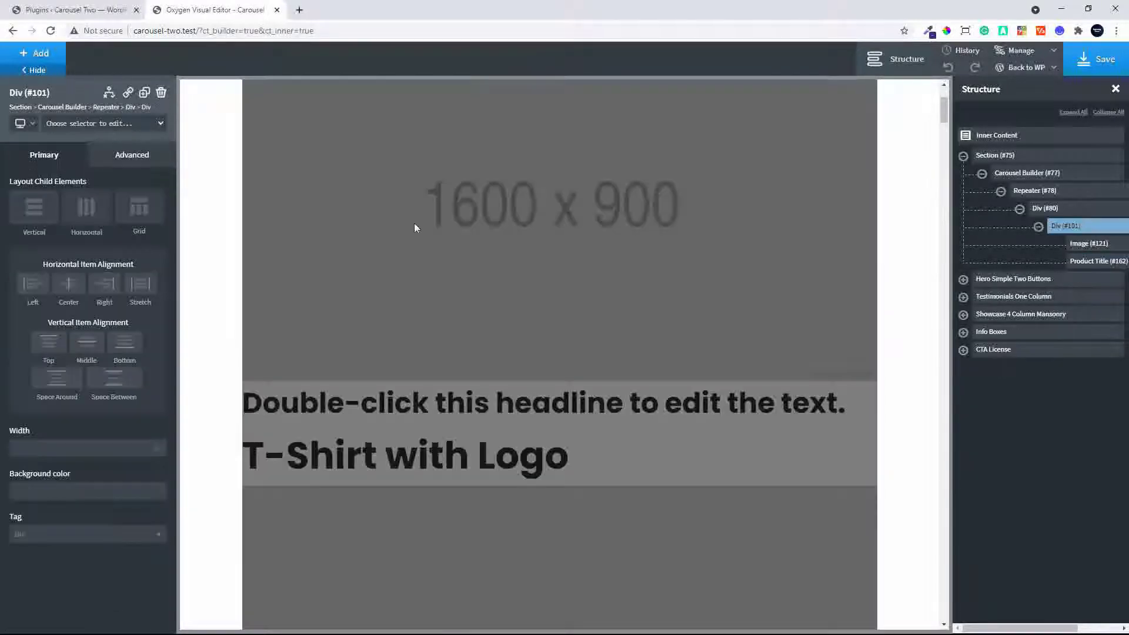
pyautogui.click(1092, 248)
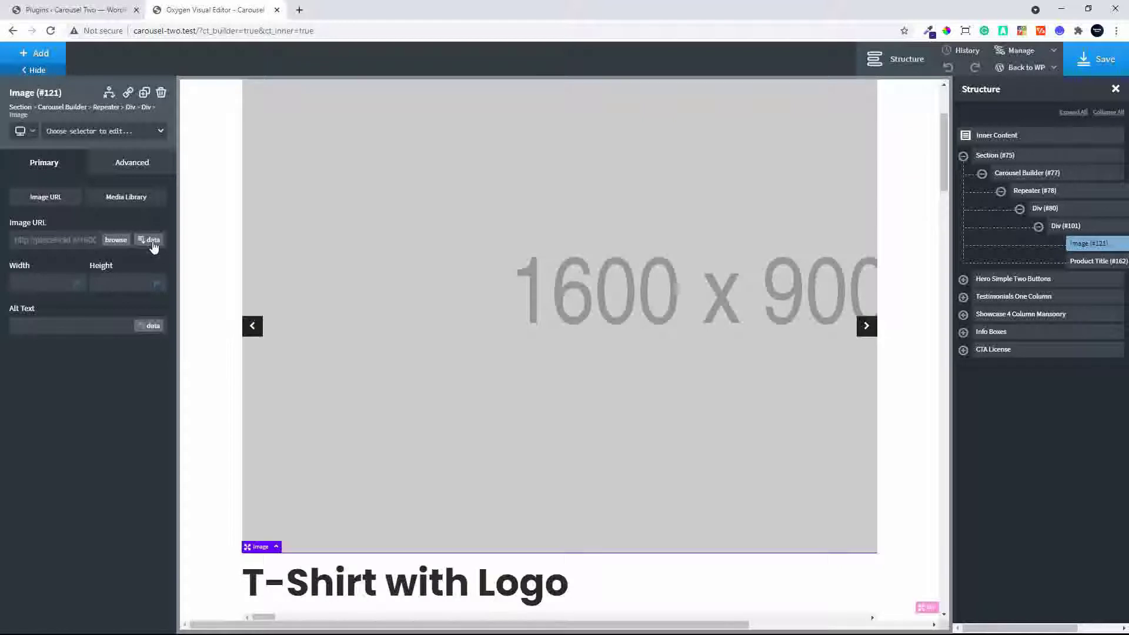
pyautogui.click(153, 241)
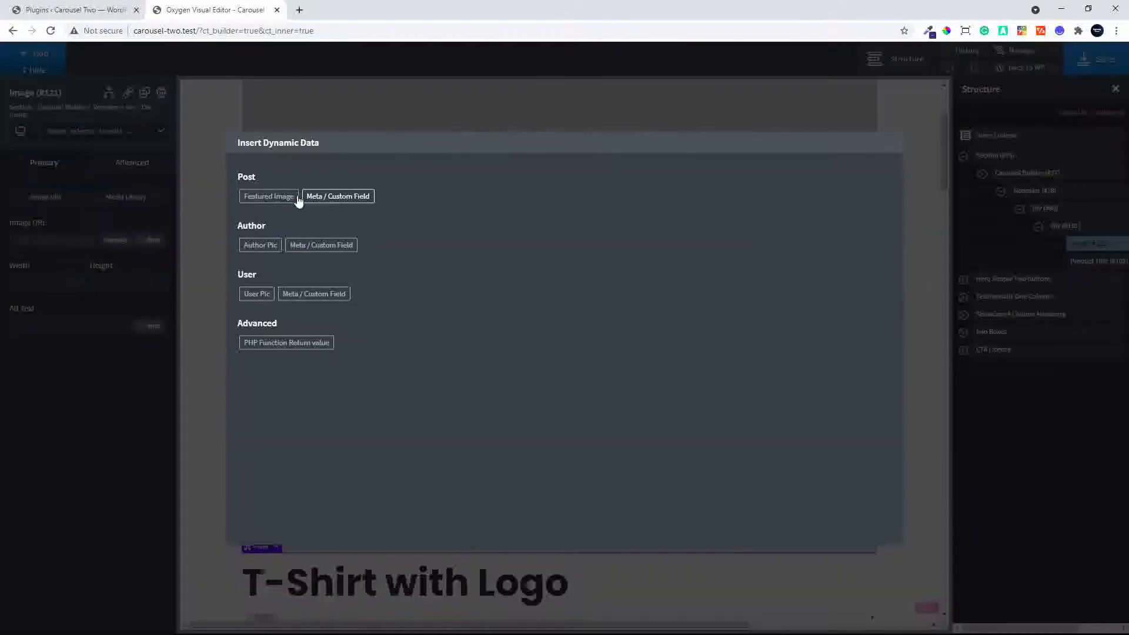
pyautogui.click(291, 198)
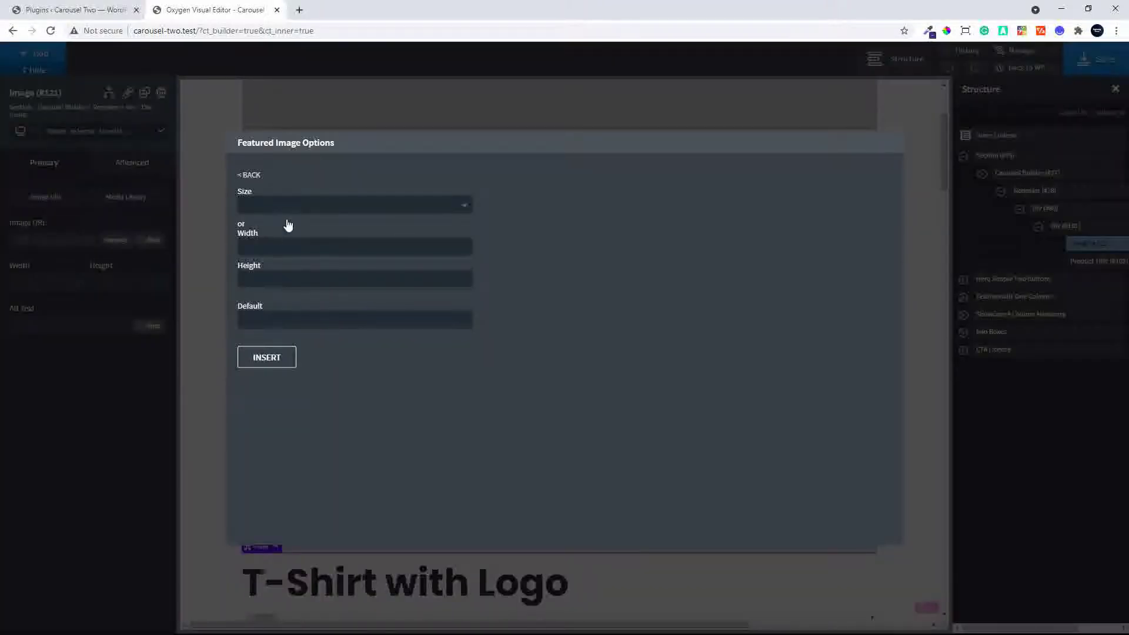
pyautogui.click(288, 207)
pyautogui.click(281, 227)
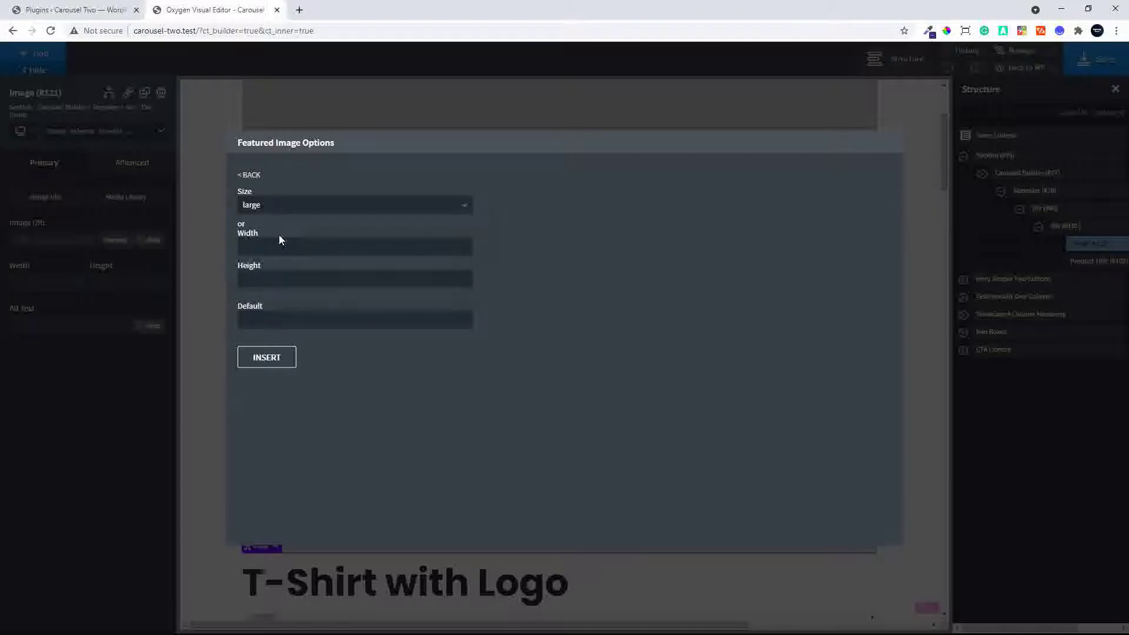
pyautogui.click(266, 357)
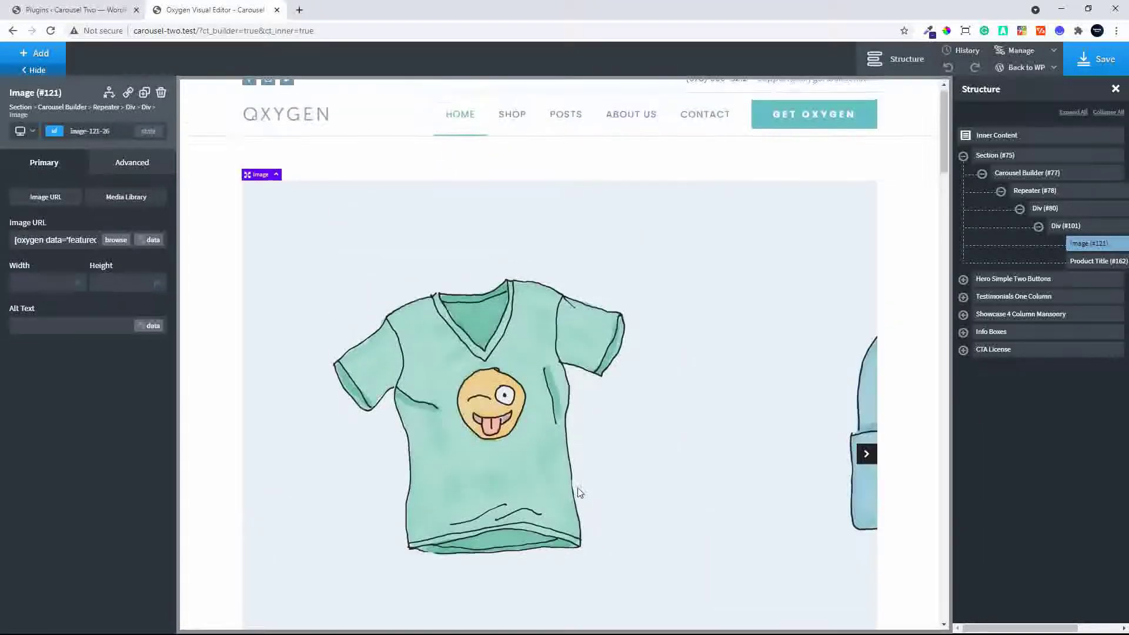
pyautogui.scroll(-6, 579, 493)
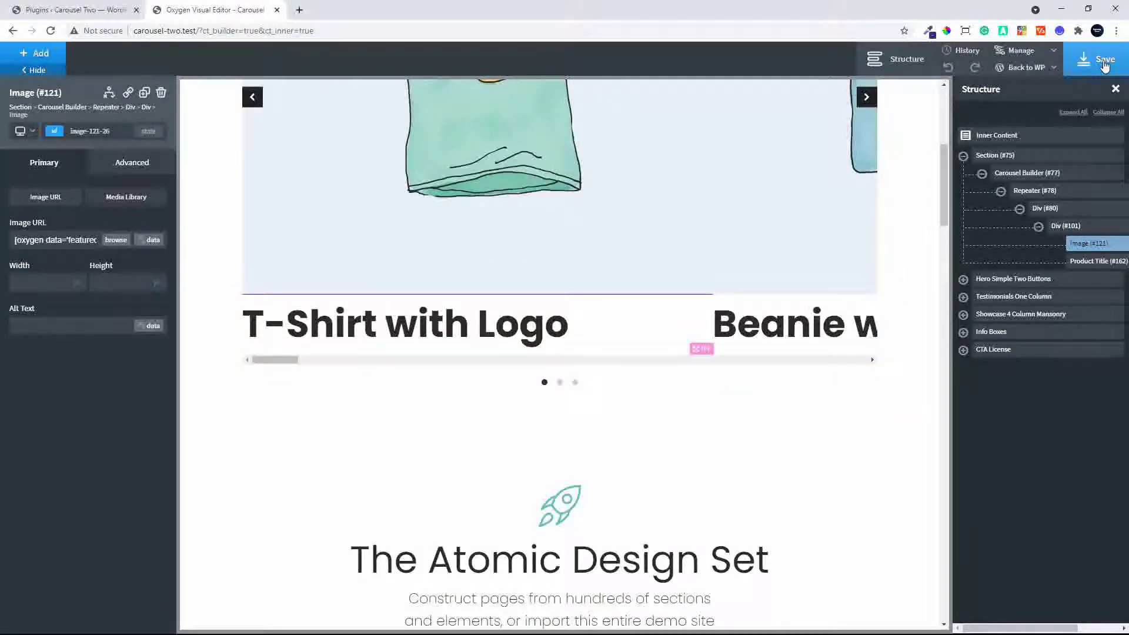
pyautogui.click(956, 66)
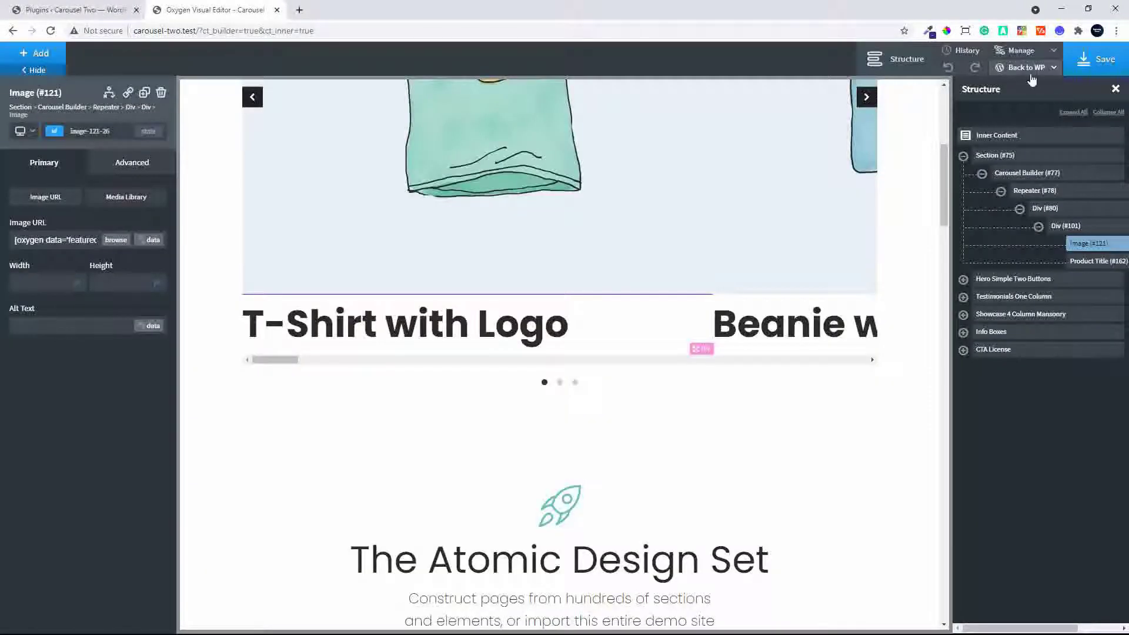
# Open the live homepage in a new tab, page the carousel forward and back, then return to the editor
pyautogui.moveTo(1026, 68)
pyautogui.rightClick(1006, 117)
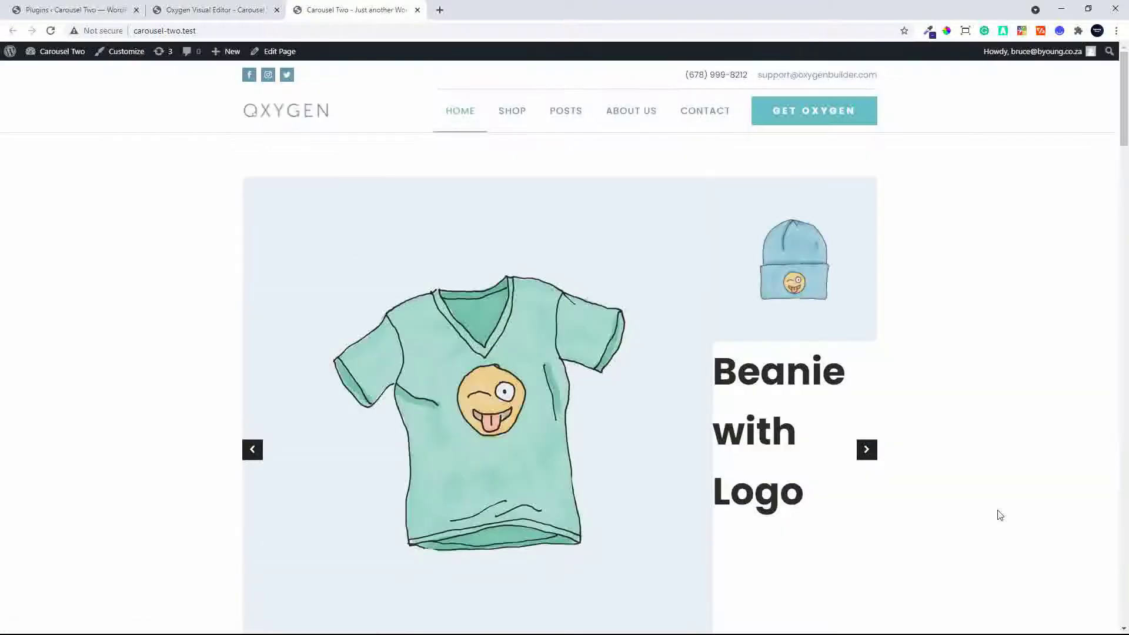
pyautogui.click(867, 450)
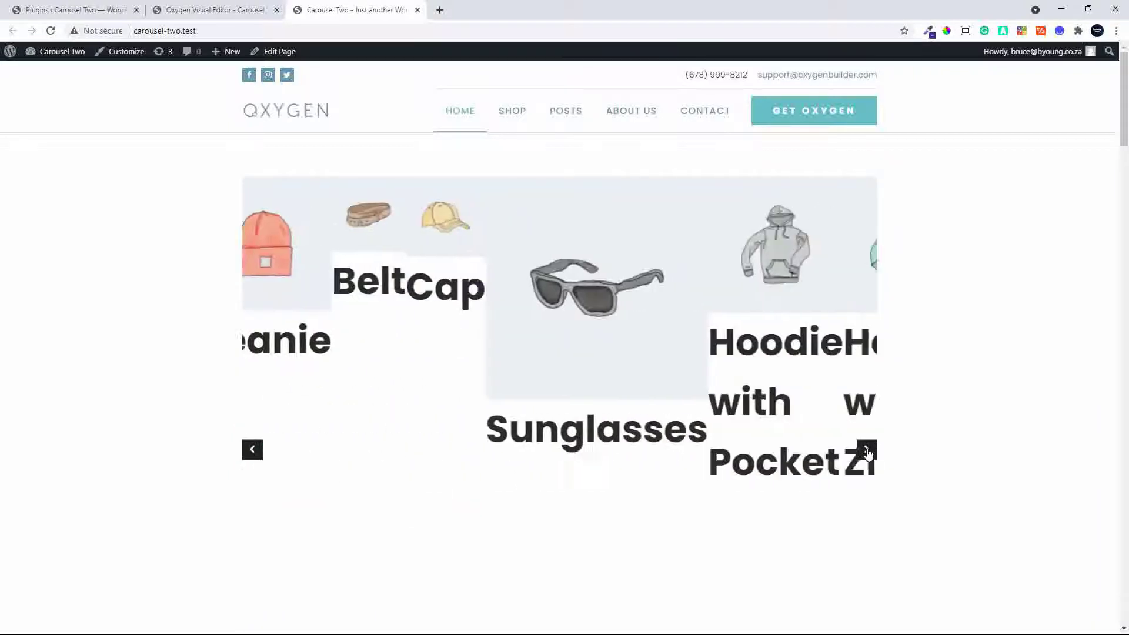
pyautogui.click(252, 458)
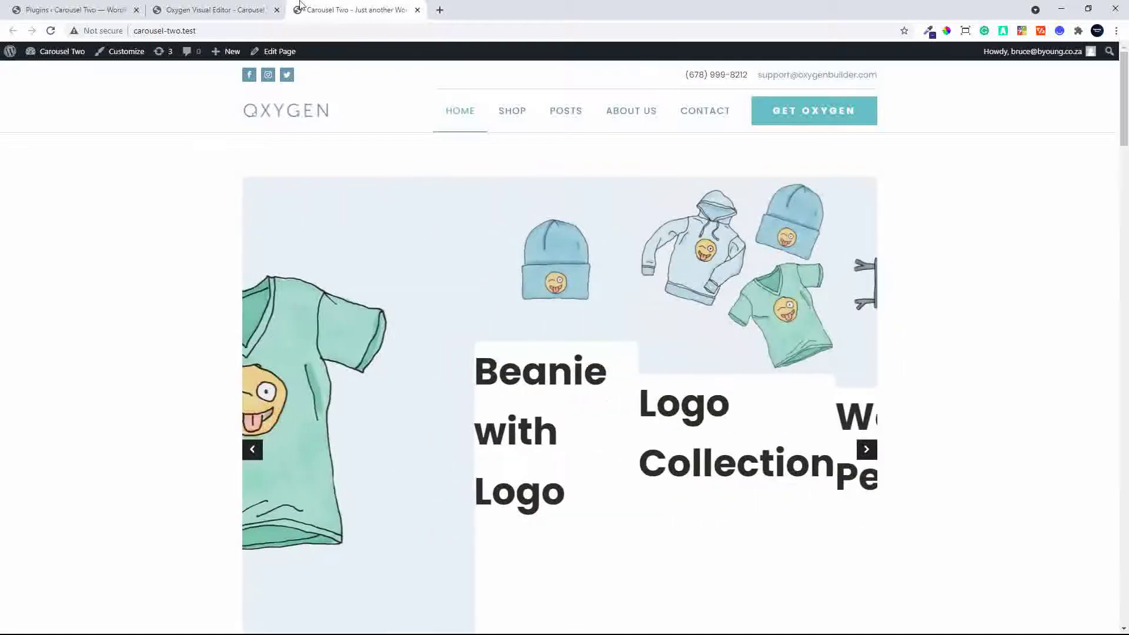
pyautogui.click(215, 10)
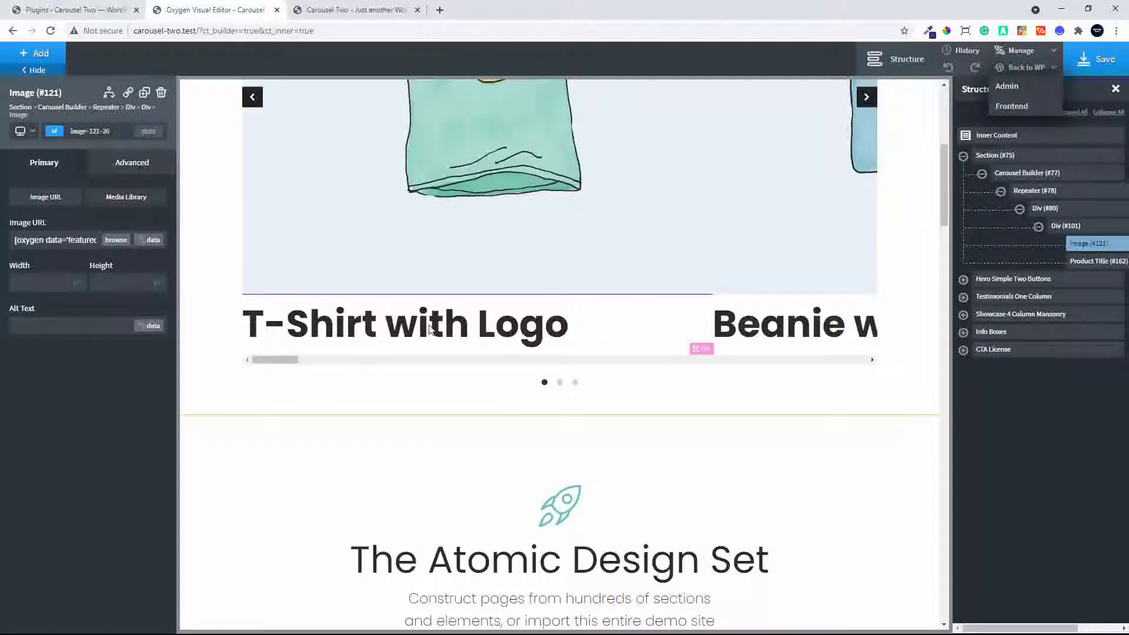
# Style the product title (30, font weight 500) and centre Div #101's items horizontally
pyautogui.click(395, 325)
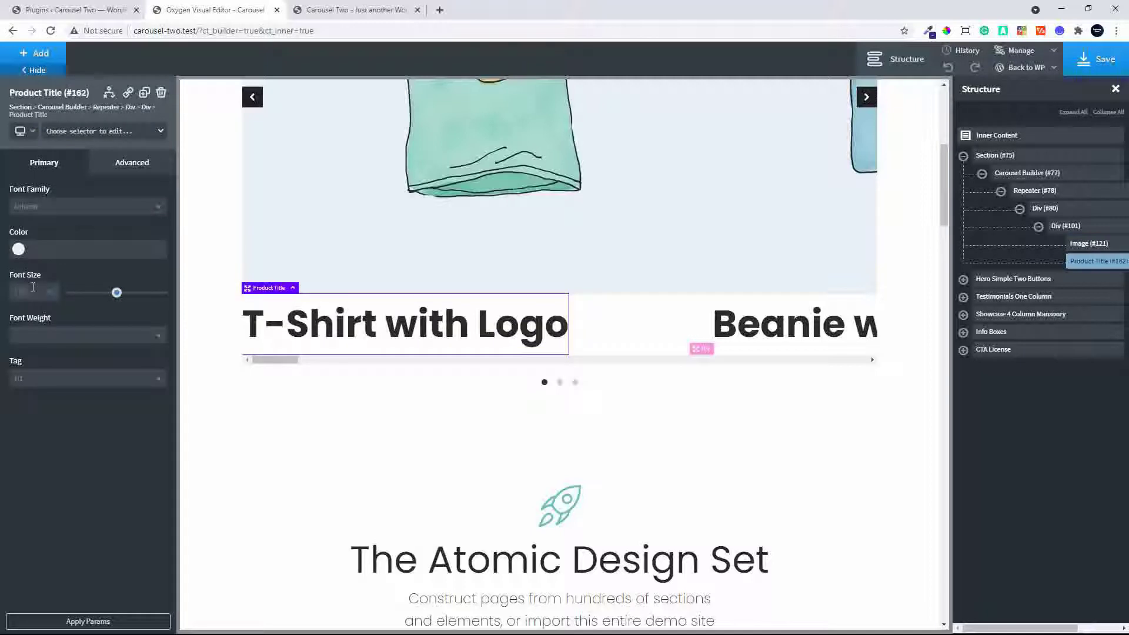
pyautogui.write('30')
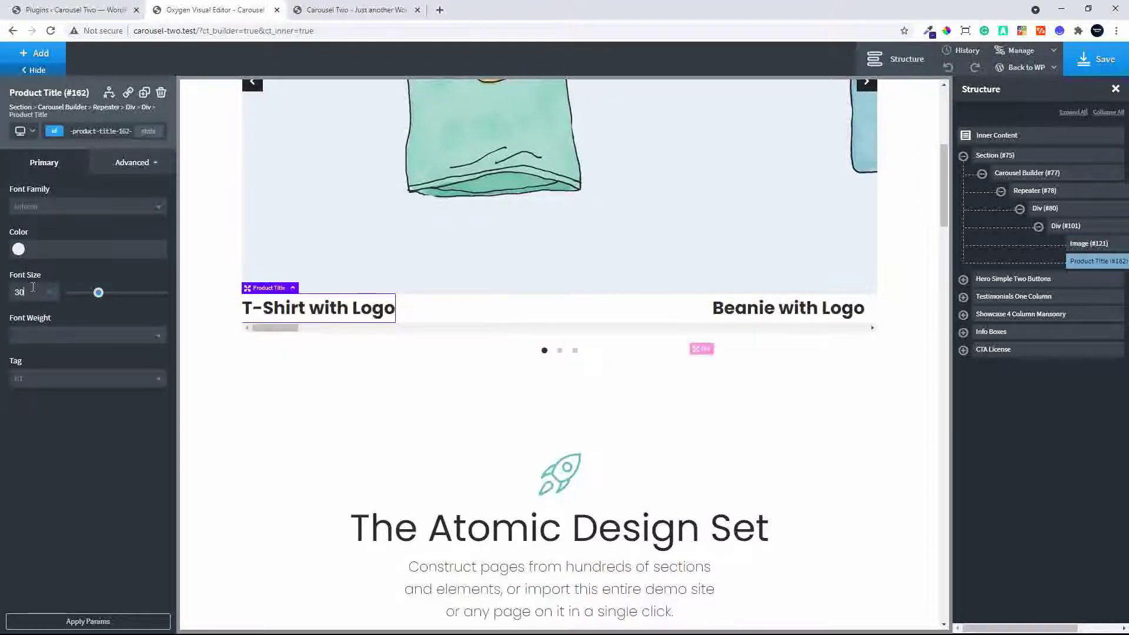
pyautogui.click(53, 340)
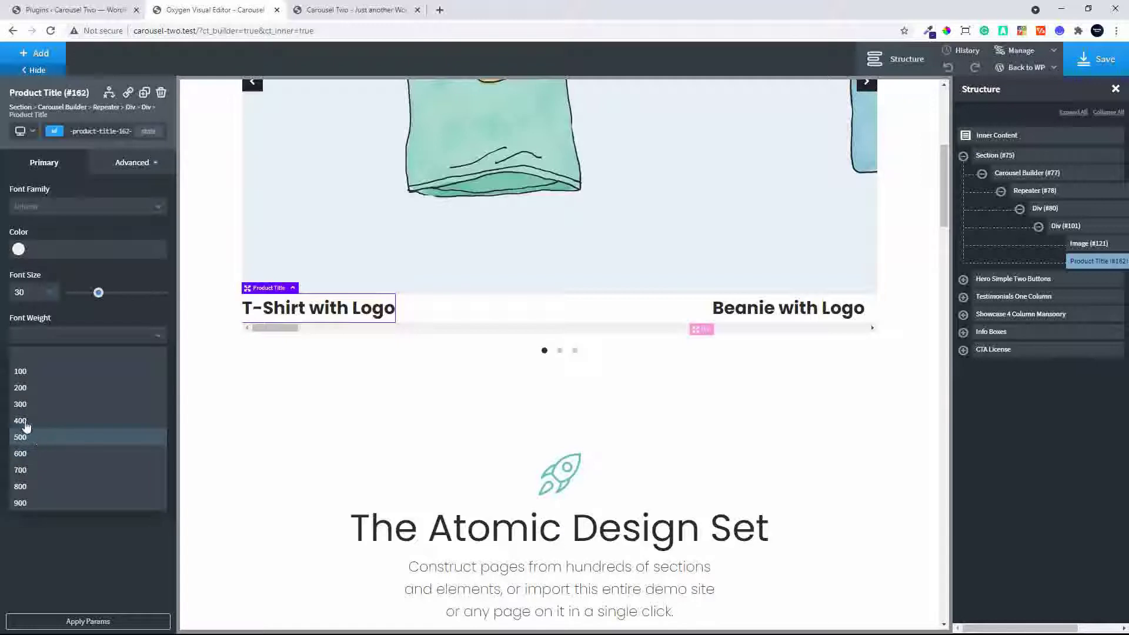
pyautogui.click(40, 442)
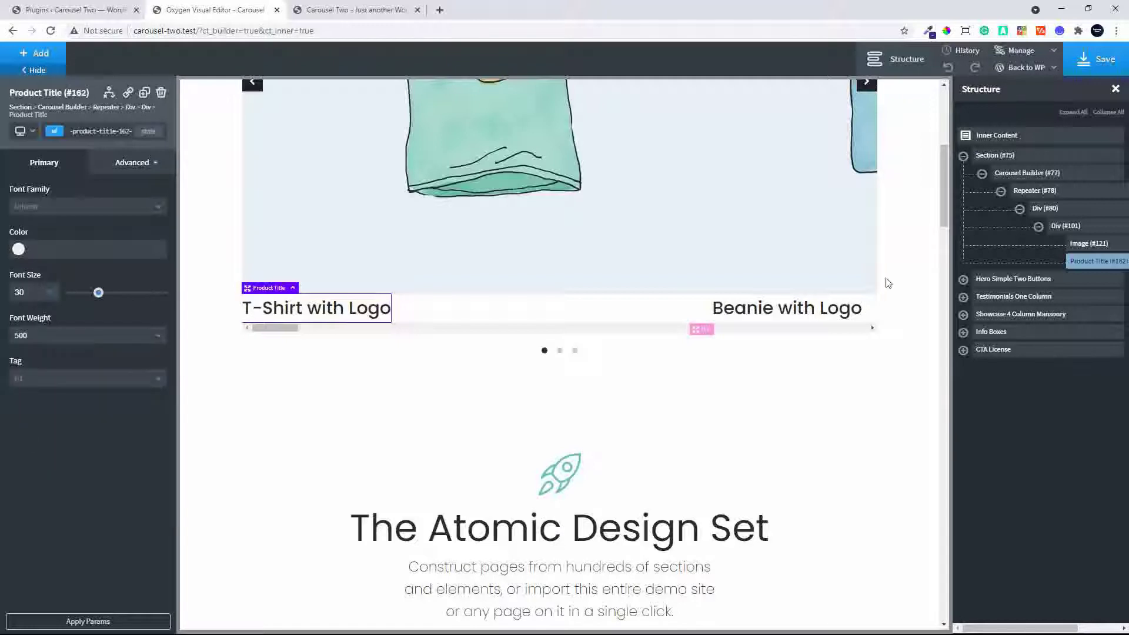
pyautogui.click(1069, 232)
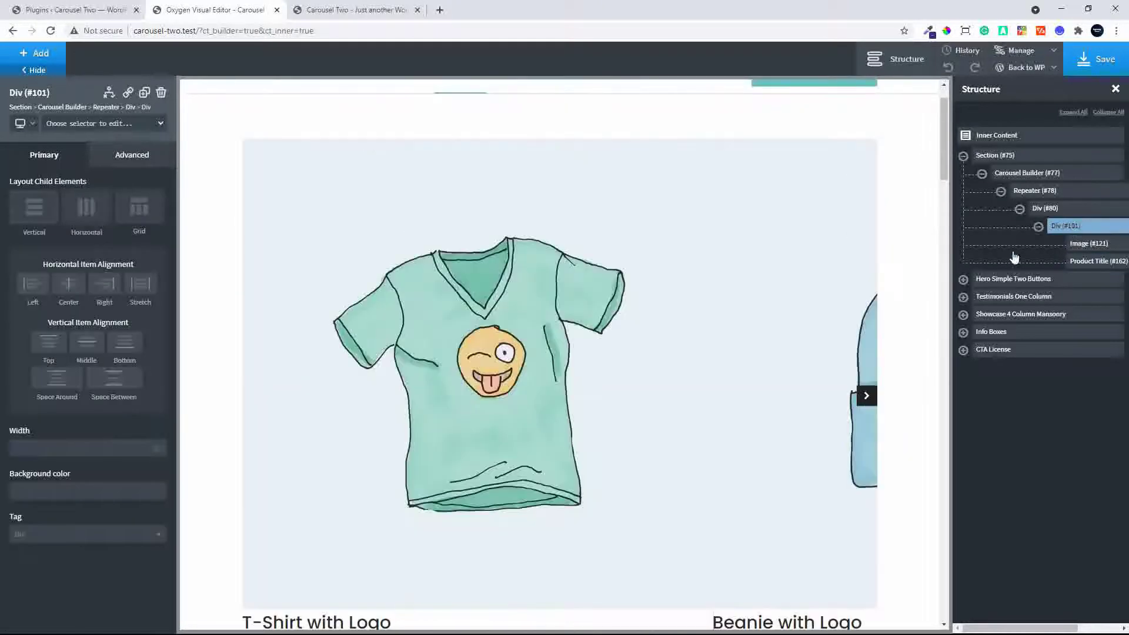
pyautogui.click(69, 285)
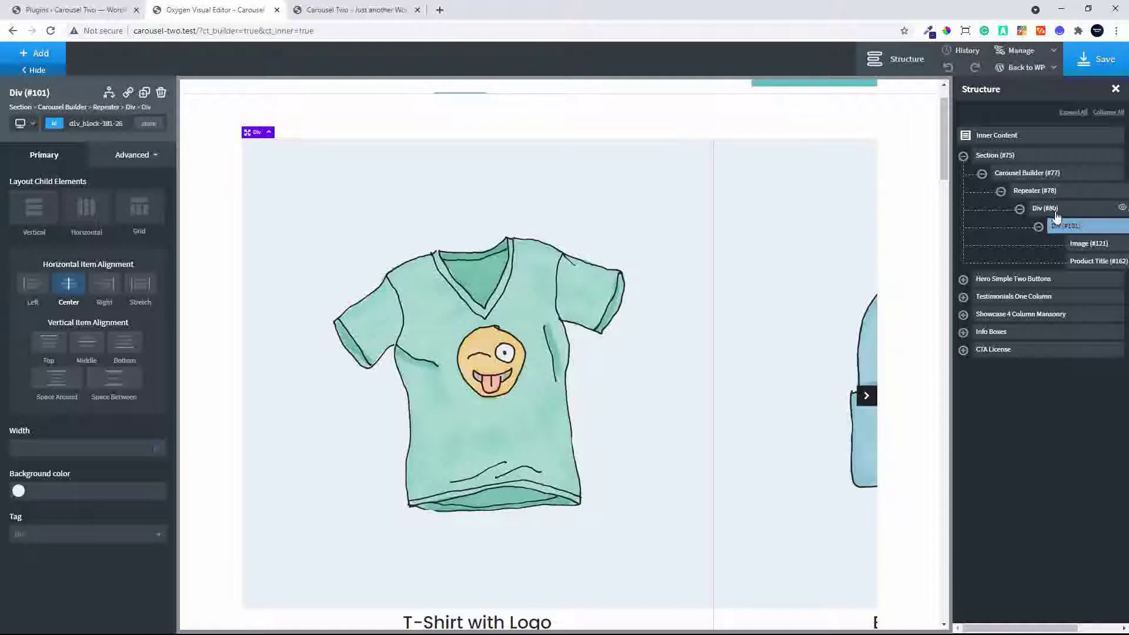
# Set the Carousel Builder's cell width to 25
pyautogui.click(1030, 174)
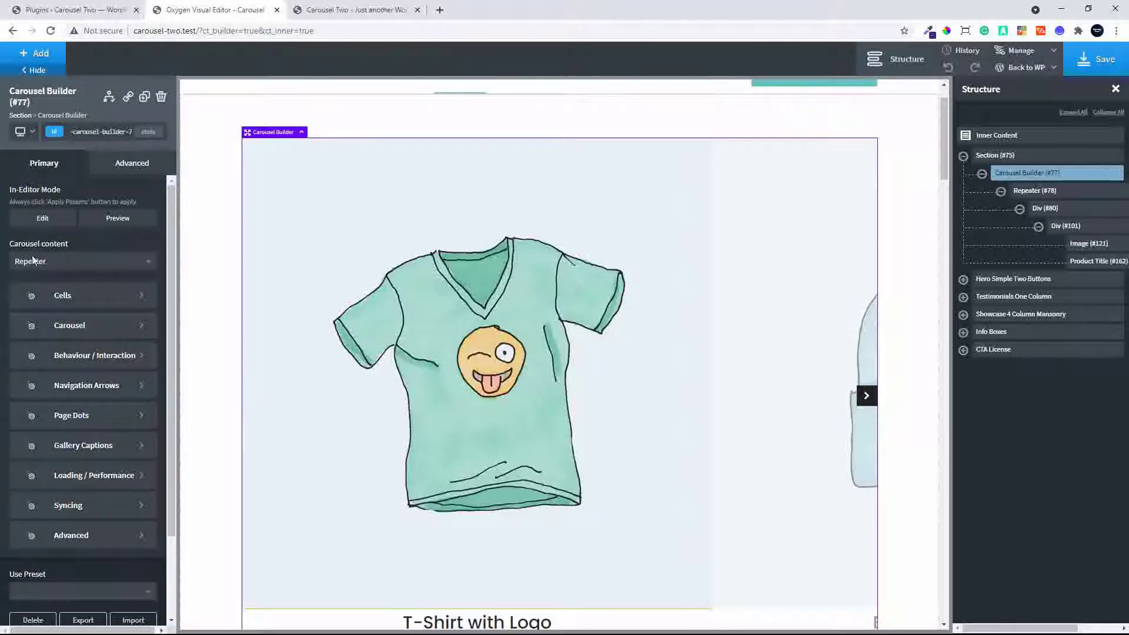
pyautogui.click(63, 297)
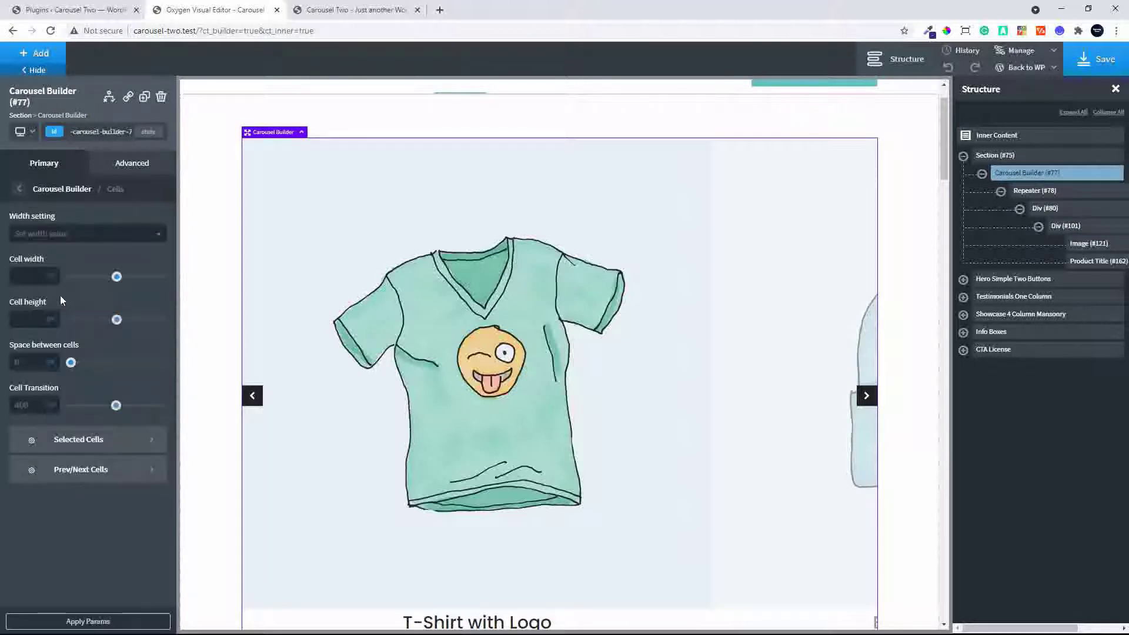
pyautogui.click(36, 276)
pyautogui.write('25')
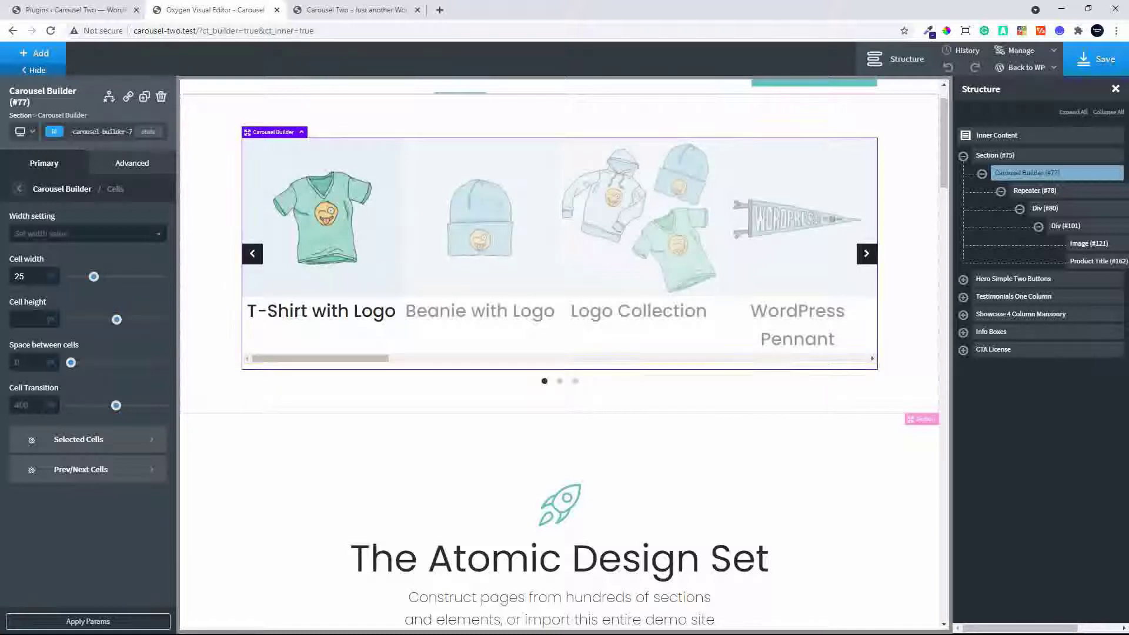
# Set 20 px space between the carousel cells
pyautogui.click(21, 190)
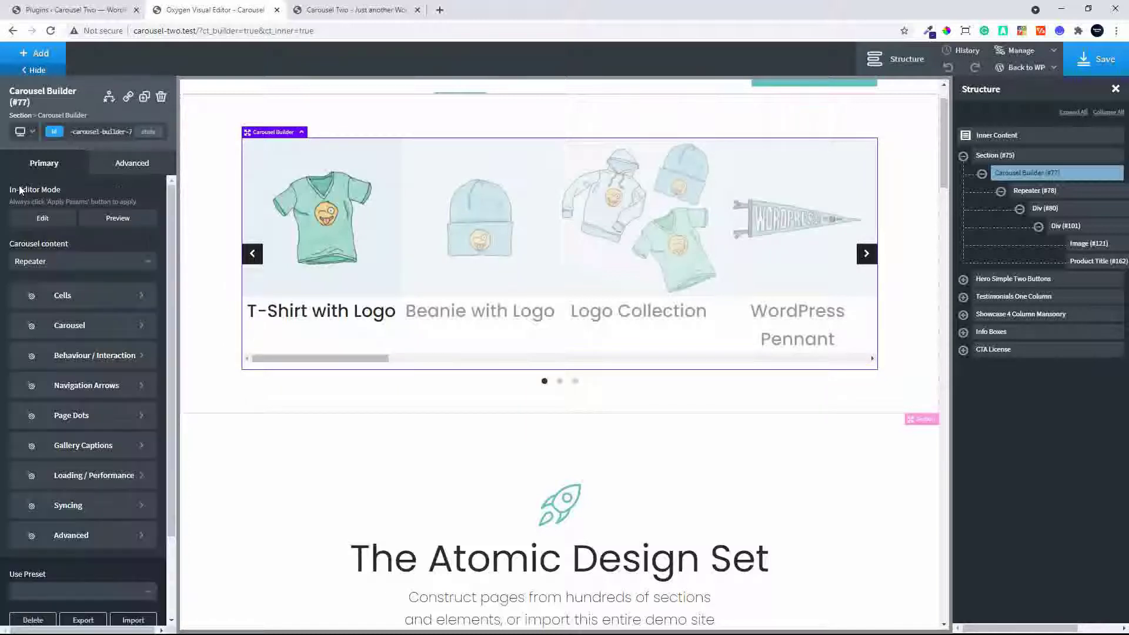
pyautogui.click(77, 328)
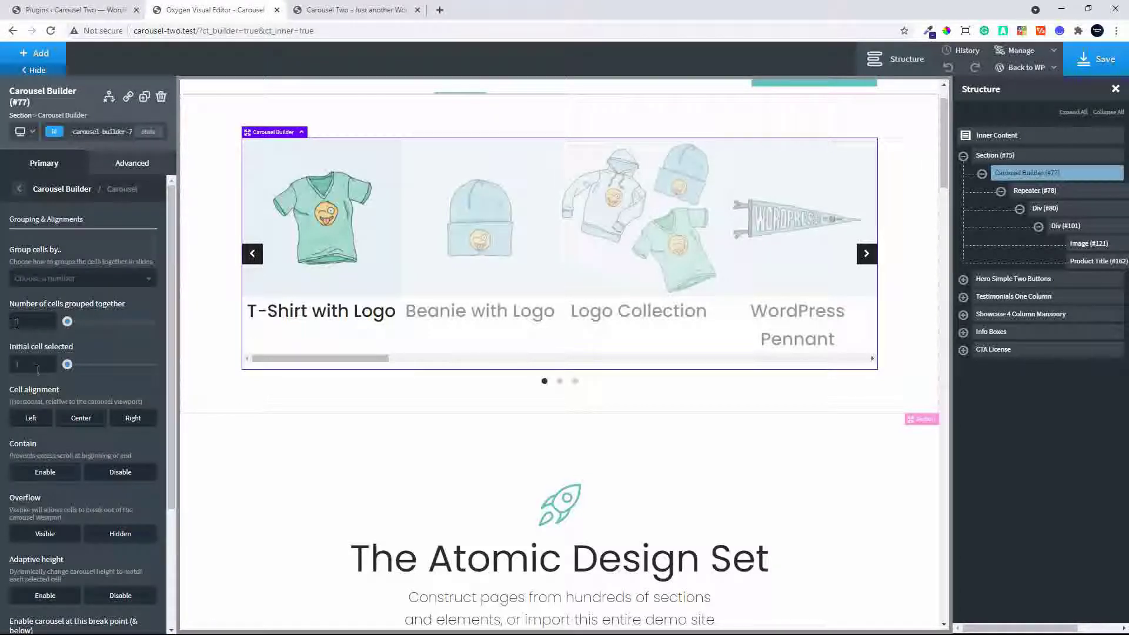
pyautogui.scroll(-3, 88, 371)
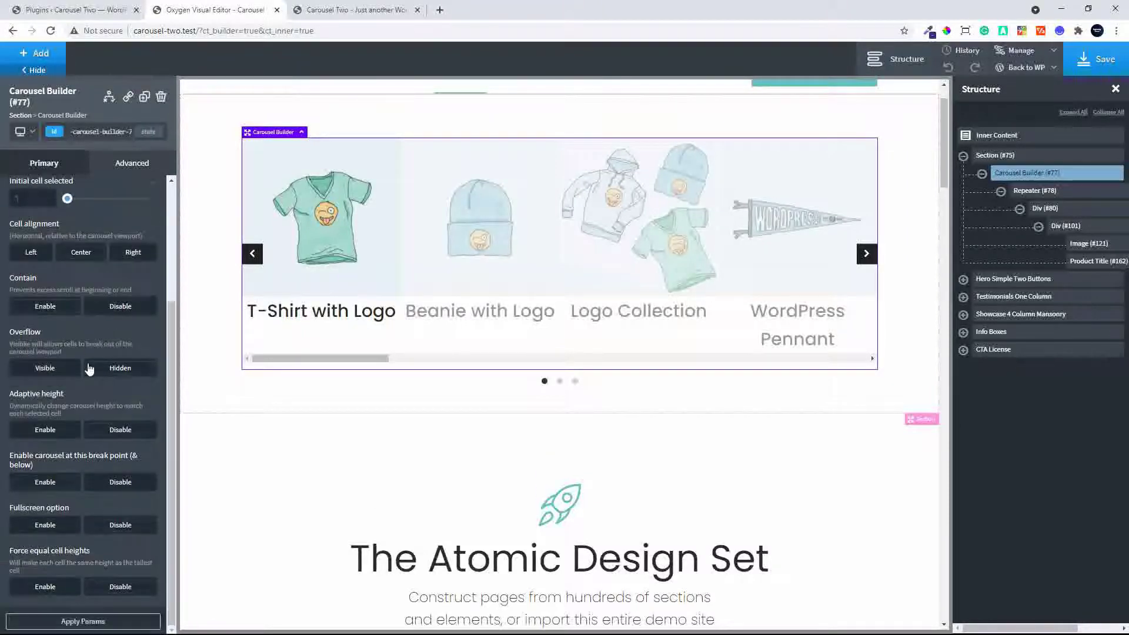
pyautogui.scroll(3, 90, 368)
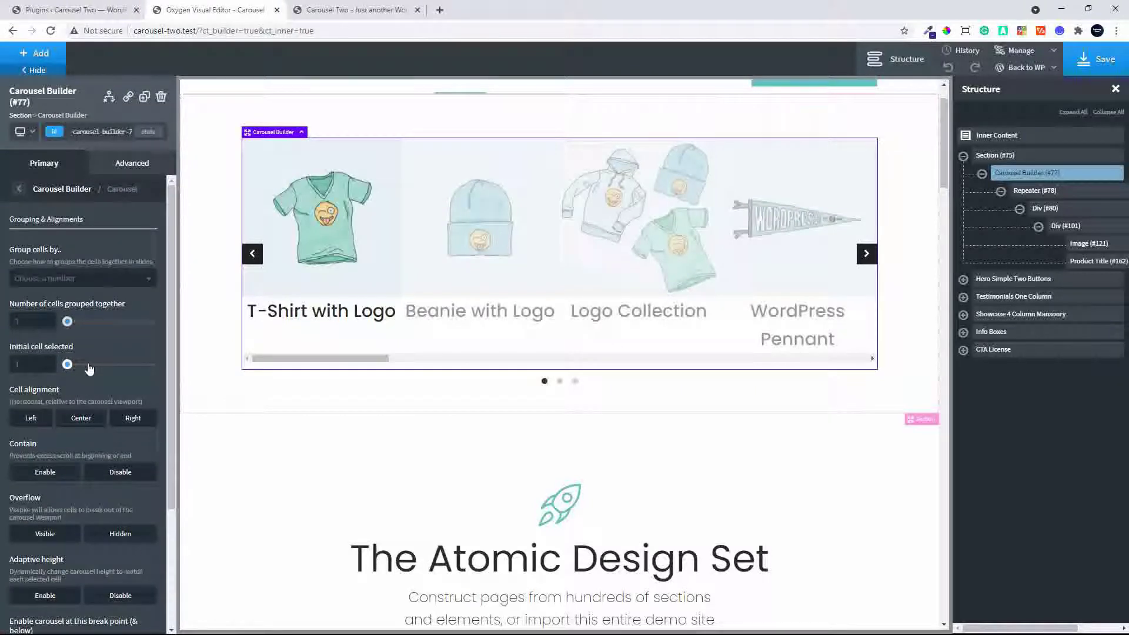
pyautogui.click(18, 189)
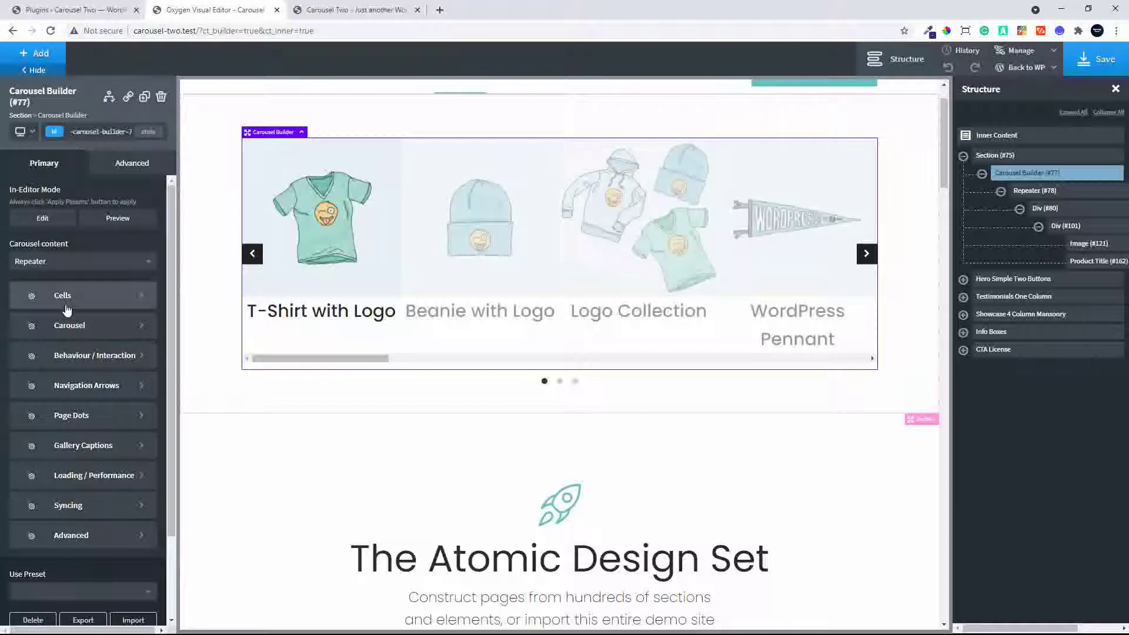
pyautogui.click(66, 307)
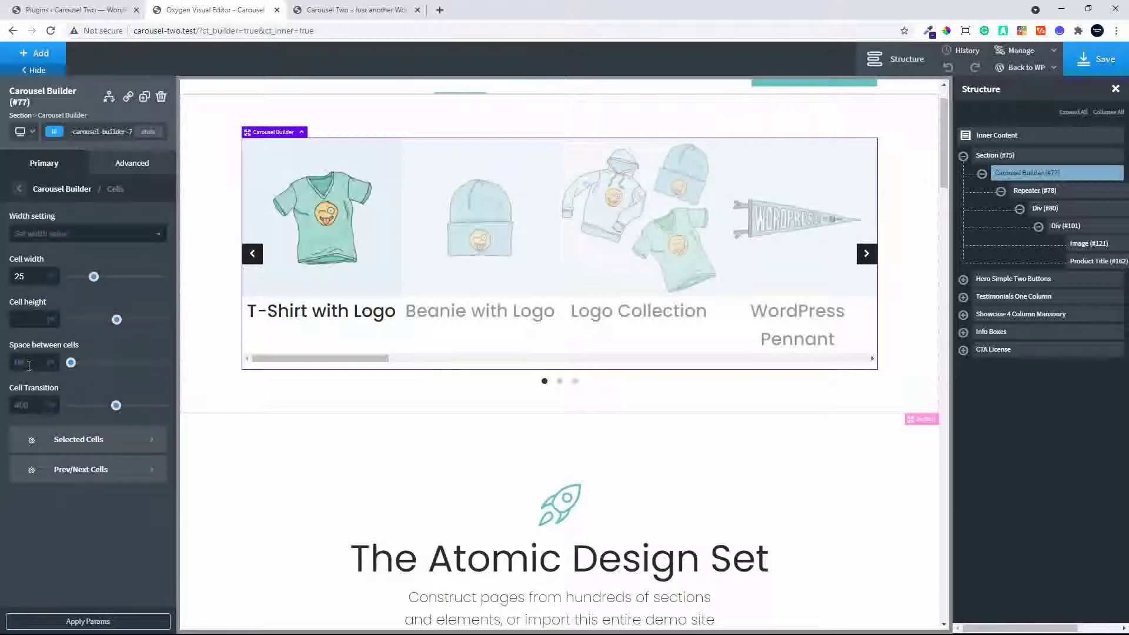
pyautogui.click(29, 363)
pyautogui.write('20')
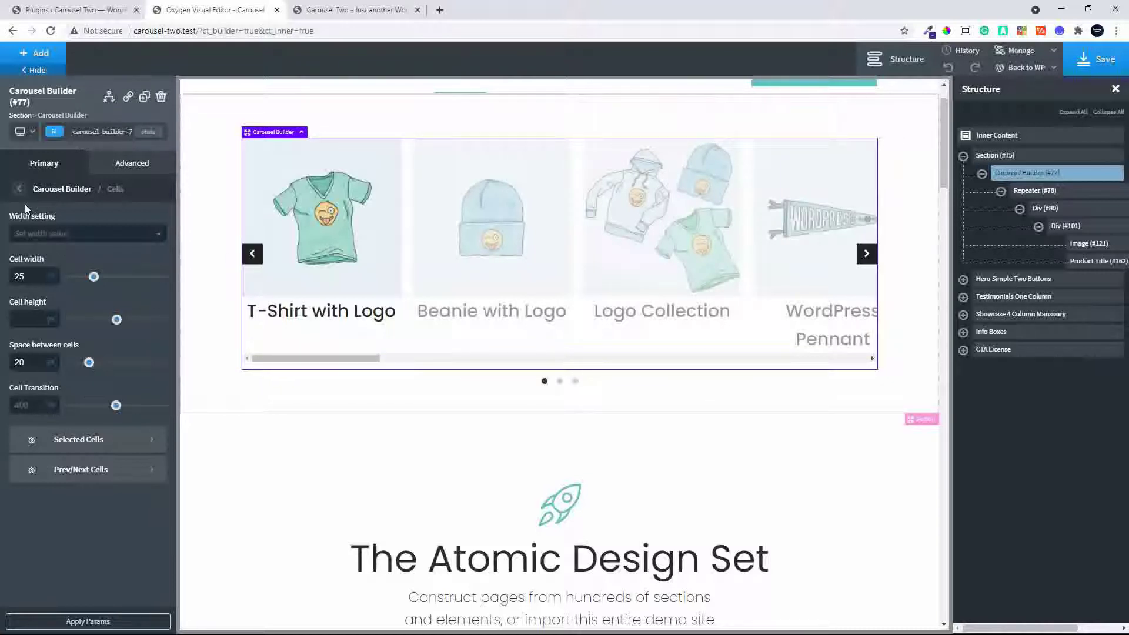
# Enable Force equal cell heights in the carousel settings
pyautogui.click(22, 187)
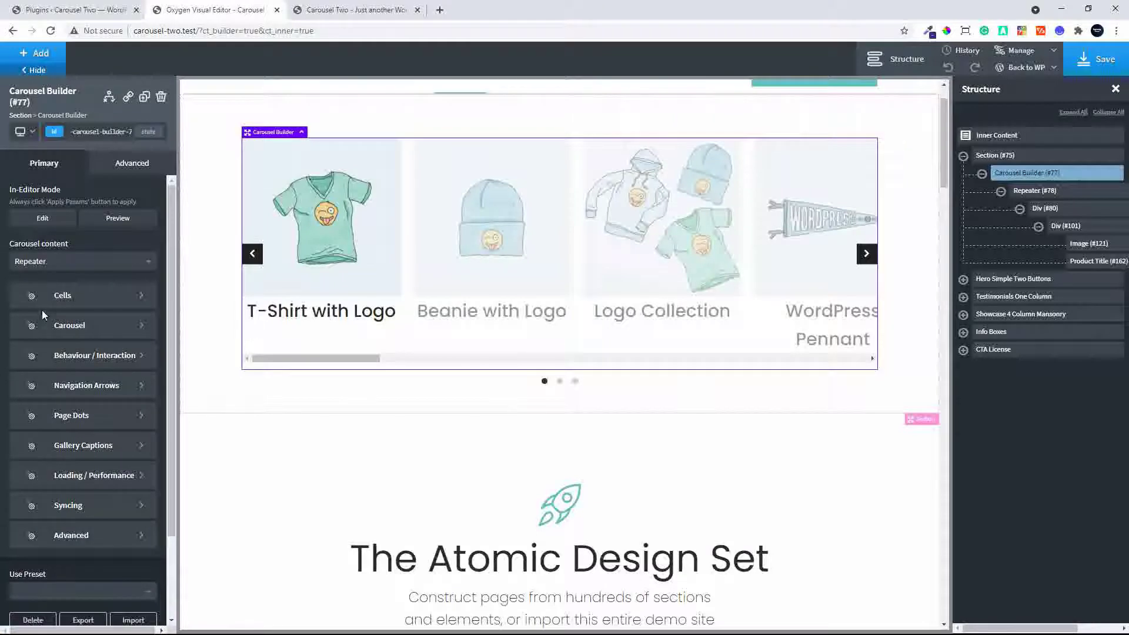
pyautogui.click(70, 323)
pyautogui.scroll(-3, 114, 472)
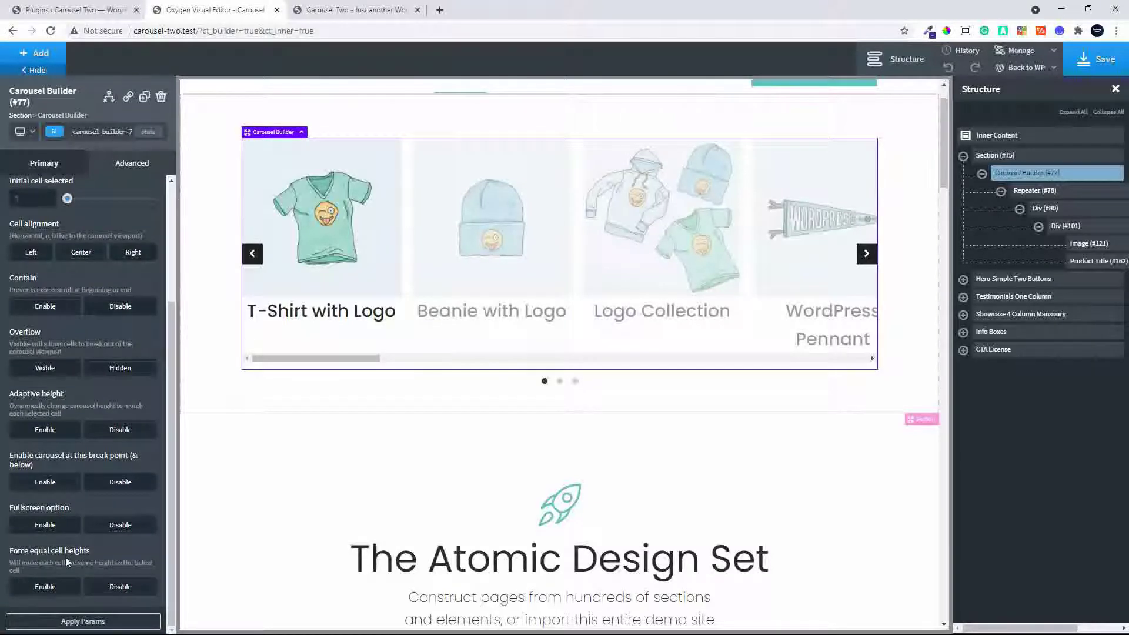
pyautogui.click(59, 595)
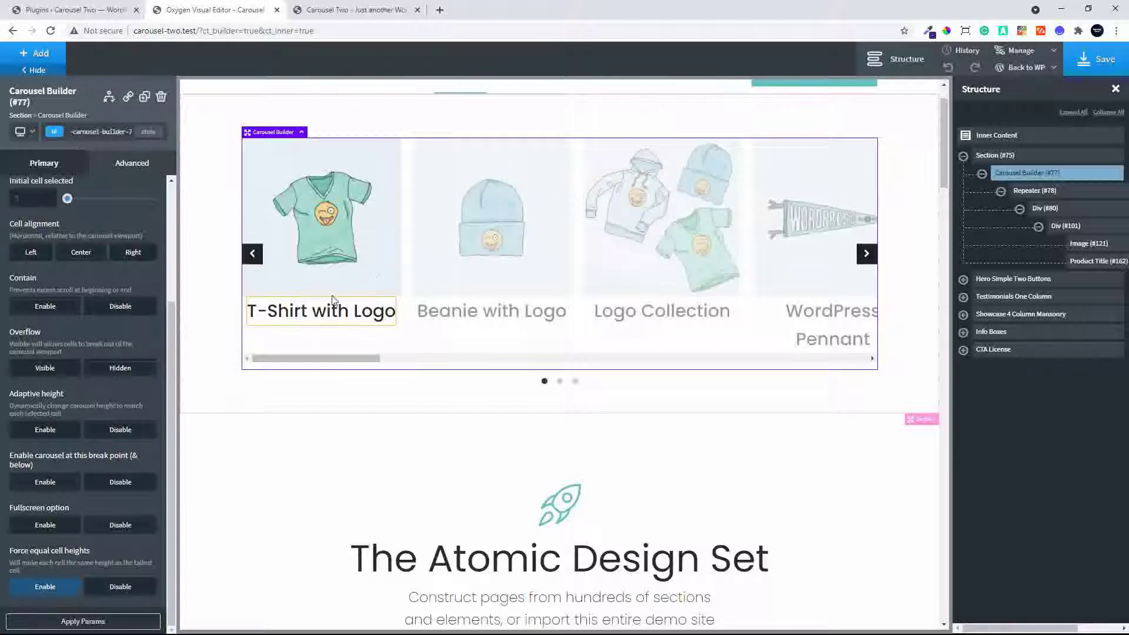
# Set the product title font size to 20
pyautogui.click(1086, 245)
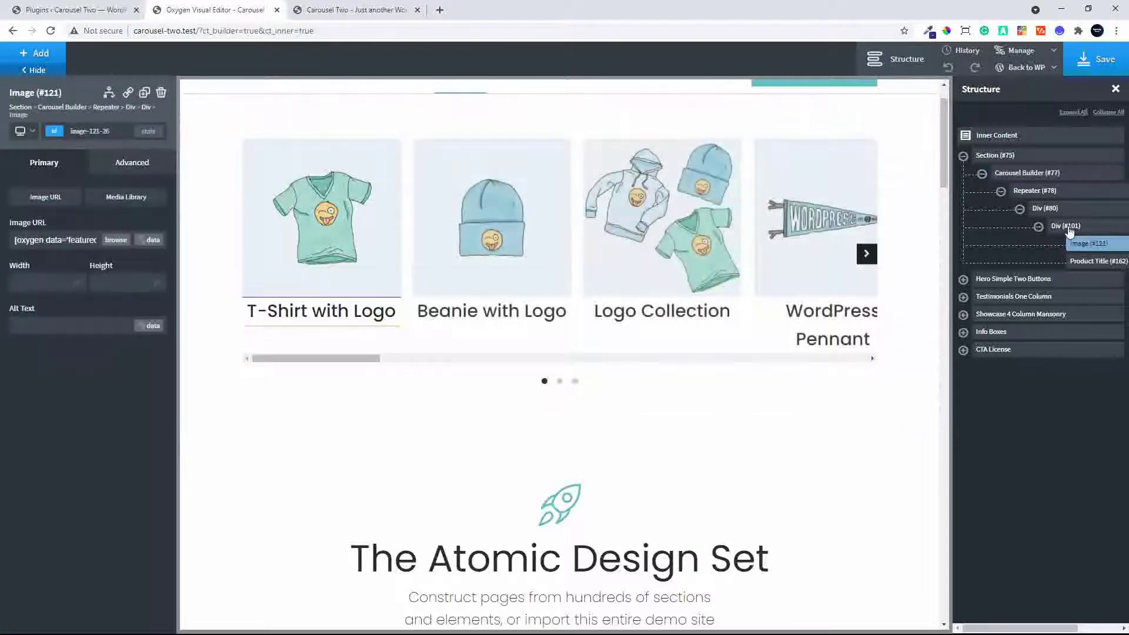
pyautogui.click(1076, 264)
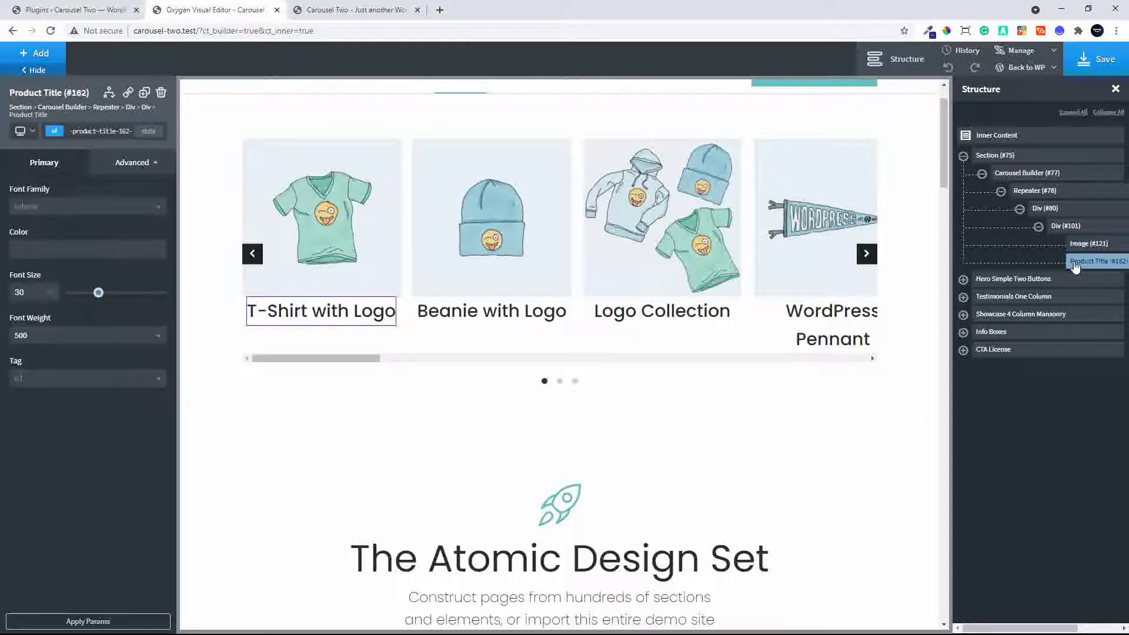
pyautogui.doubleClick(22, 294)
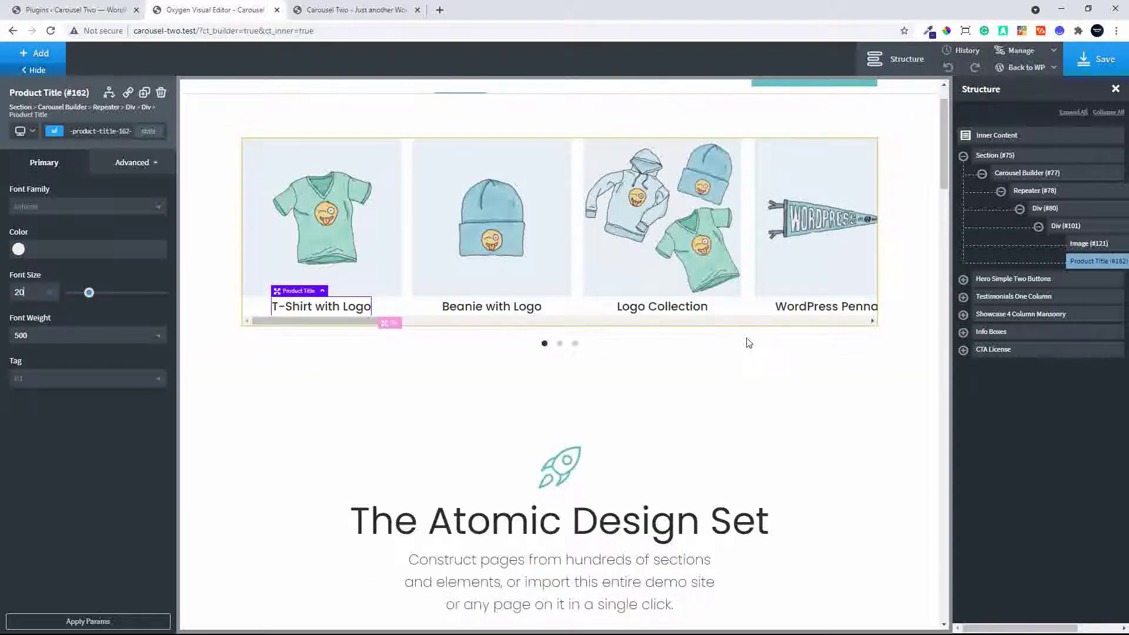
# Make the card container a Link Wrapper with its URL set to the product Permalink, and save
pyautogui.click(1066, 227)
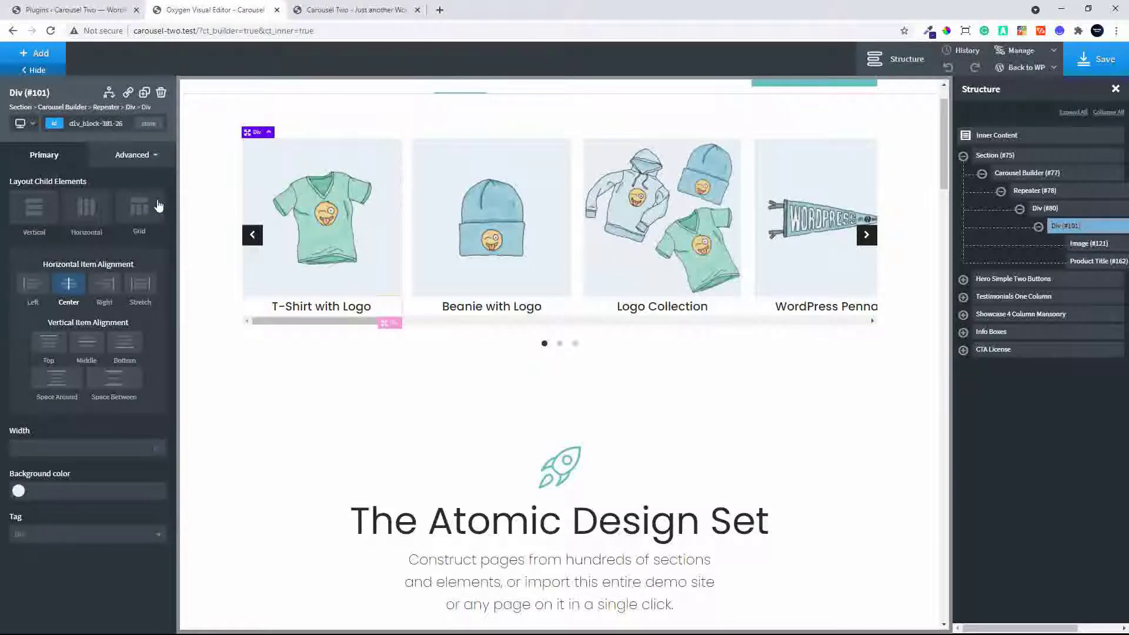
pyautogui.click(129, 95)
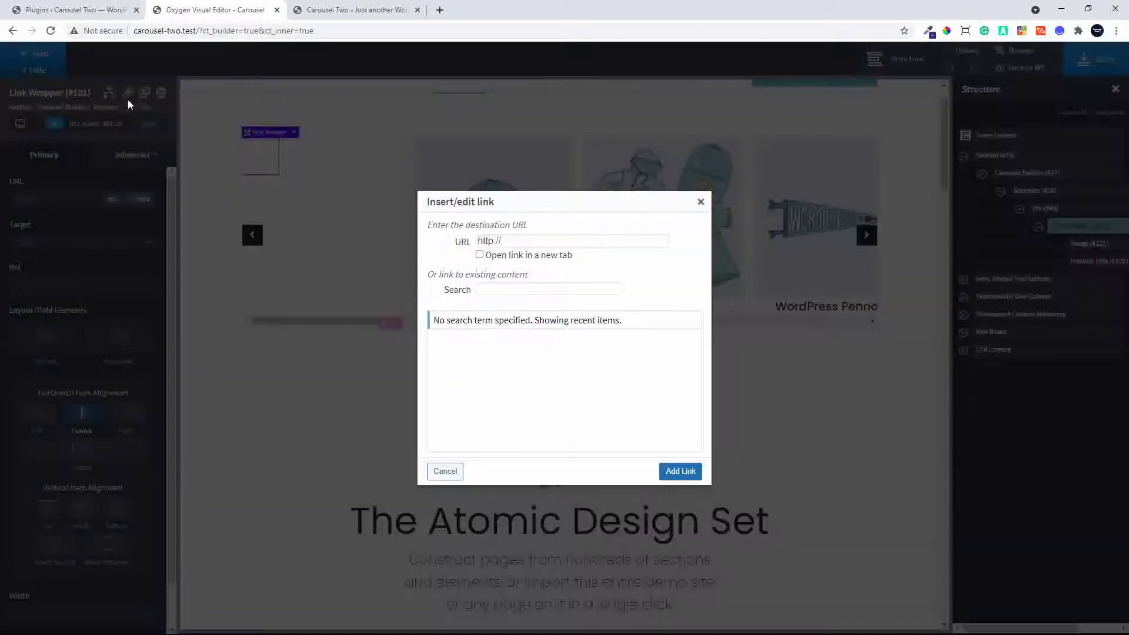
pyautogui.click(441, 473)
pyautogui.click(145, 198)
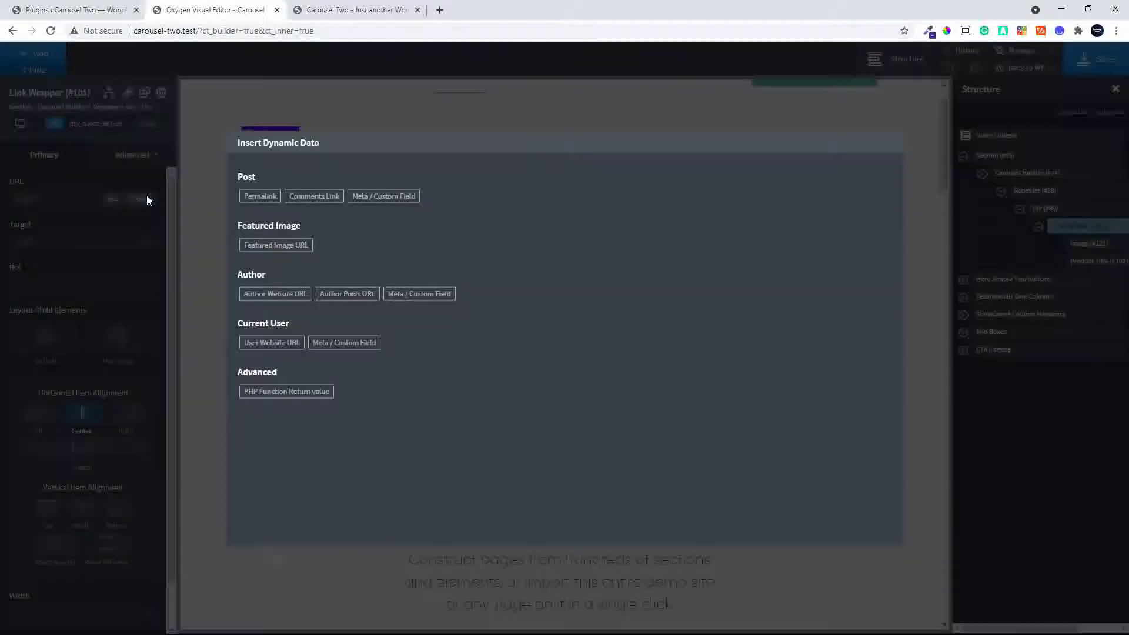
pyautogui.click(254, 200)
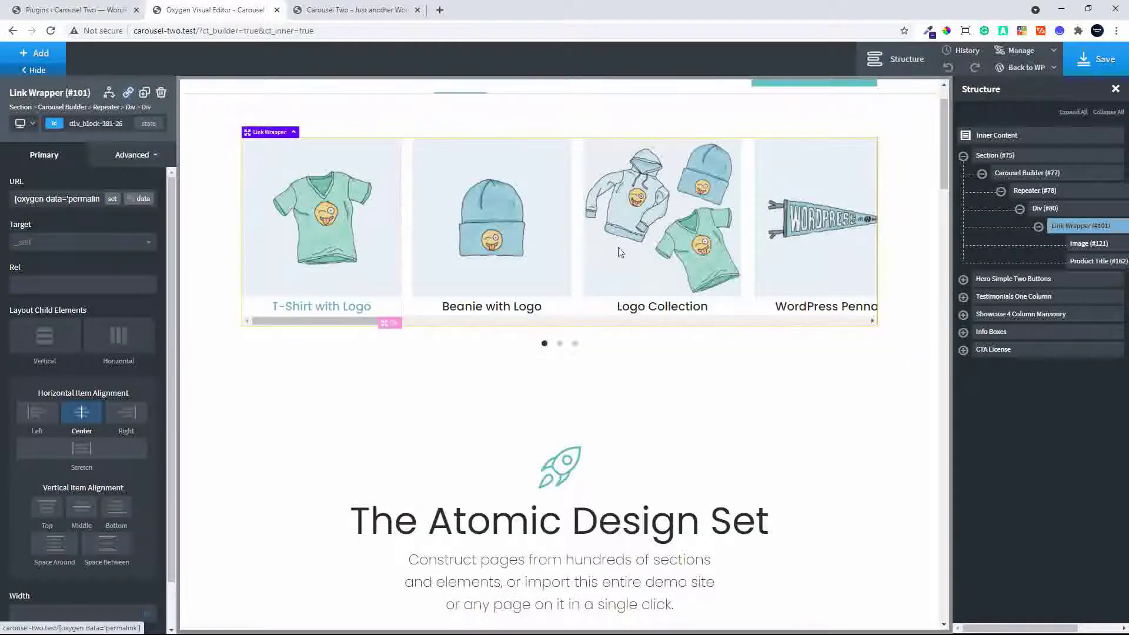
pyautogui.click(1109, 59)
# Reload the live homepage to load the updated carousel
pyautogui.click(354, 10)
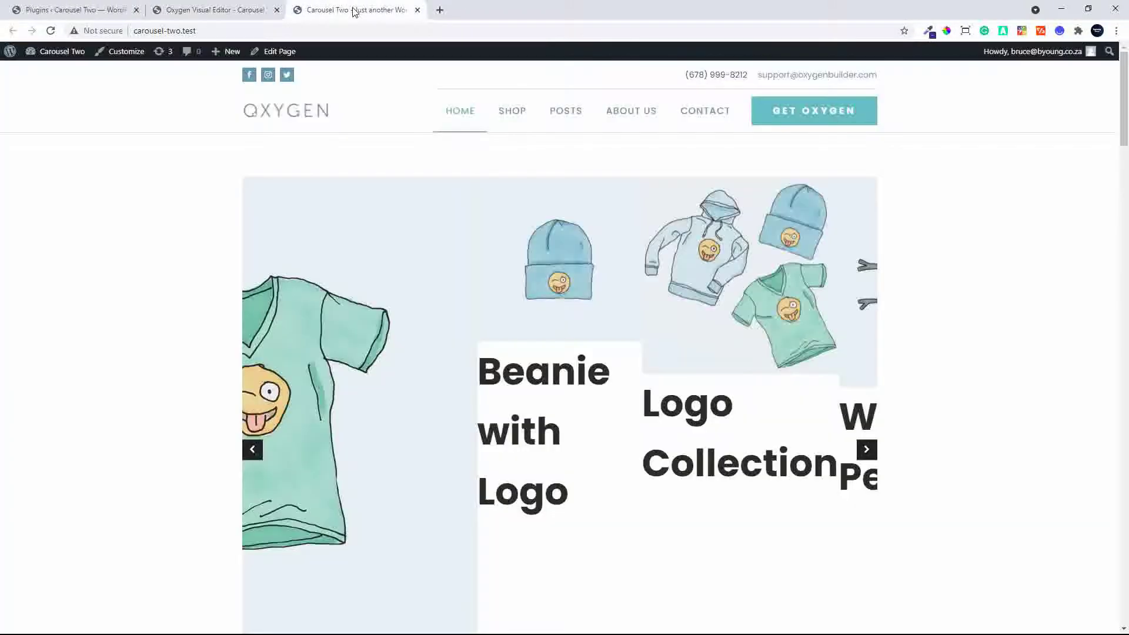
pyautogui.click(51, 30)
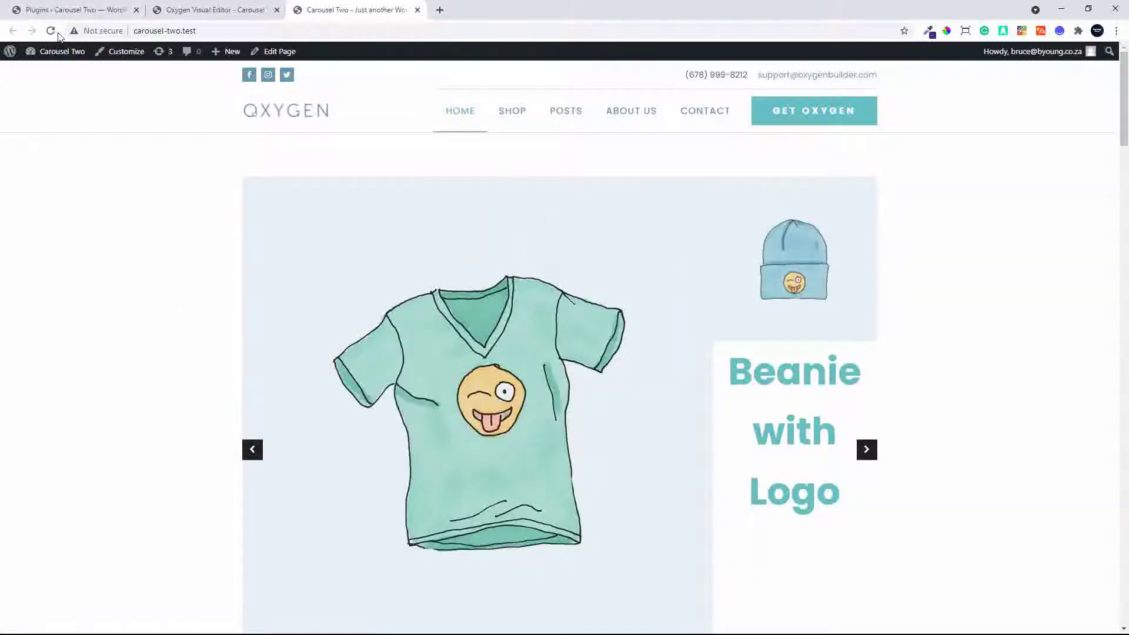
pyautogui.click(51, 30)
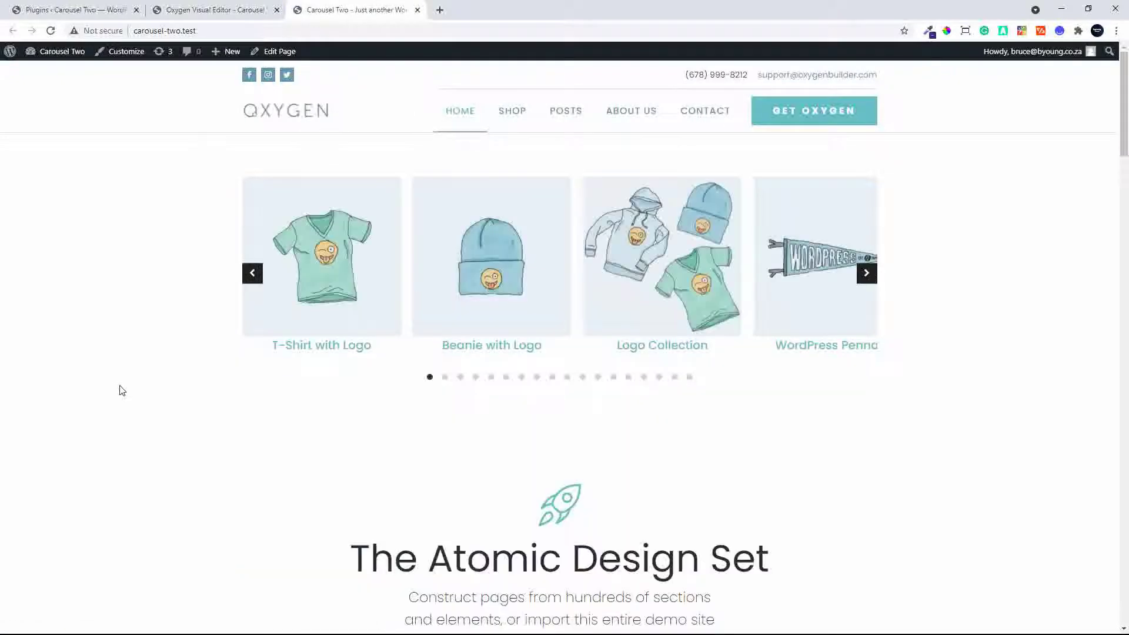
# Page the carousel forward through the products to the hoodies at the end
pyautogui.click(867, 274)
pyautogui.click(867, 274)
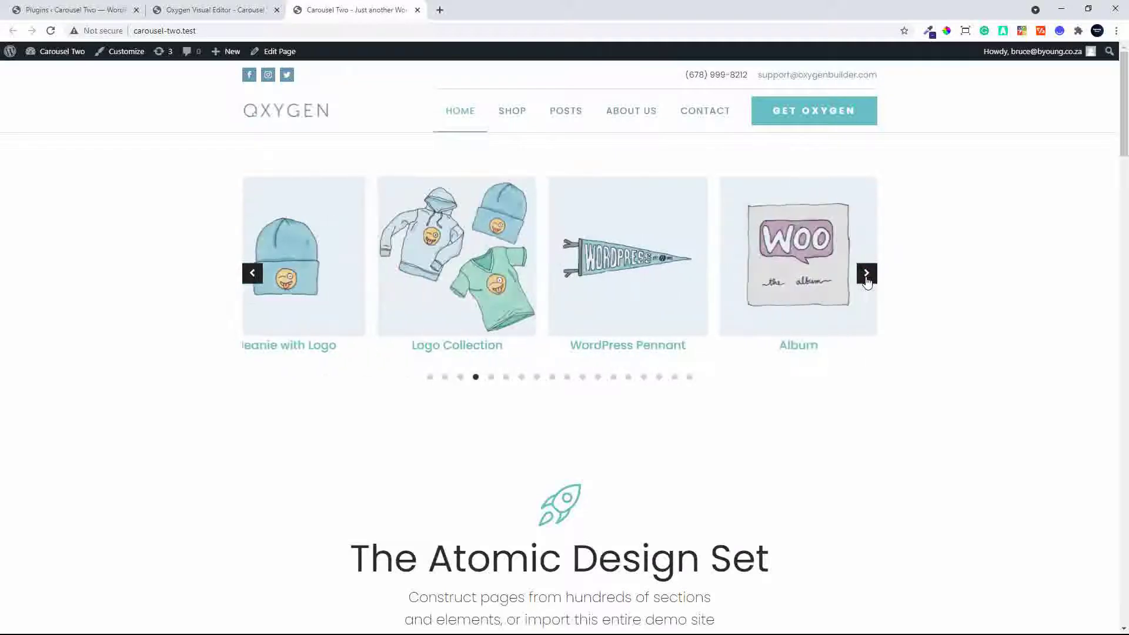
pyautogui.click(867, 274)
pyautogui.click(867, 274)
pyautogui.click(867, 274)
pyautogui.click(867, 274)
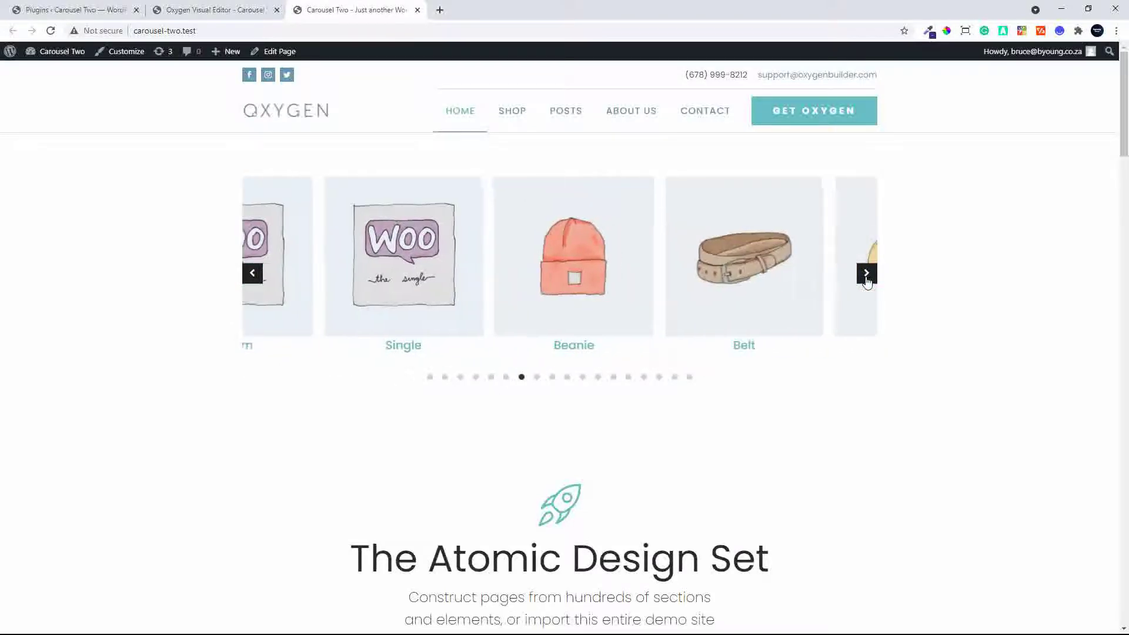
pyautogui.click(867, 274)
pyautogui.click(867, 274)
pyautogui.click(867, 274)
pyautogui.click(867, 275)
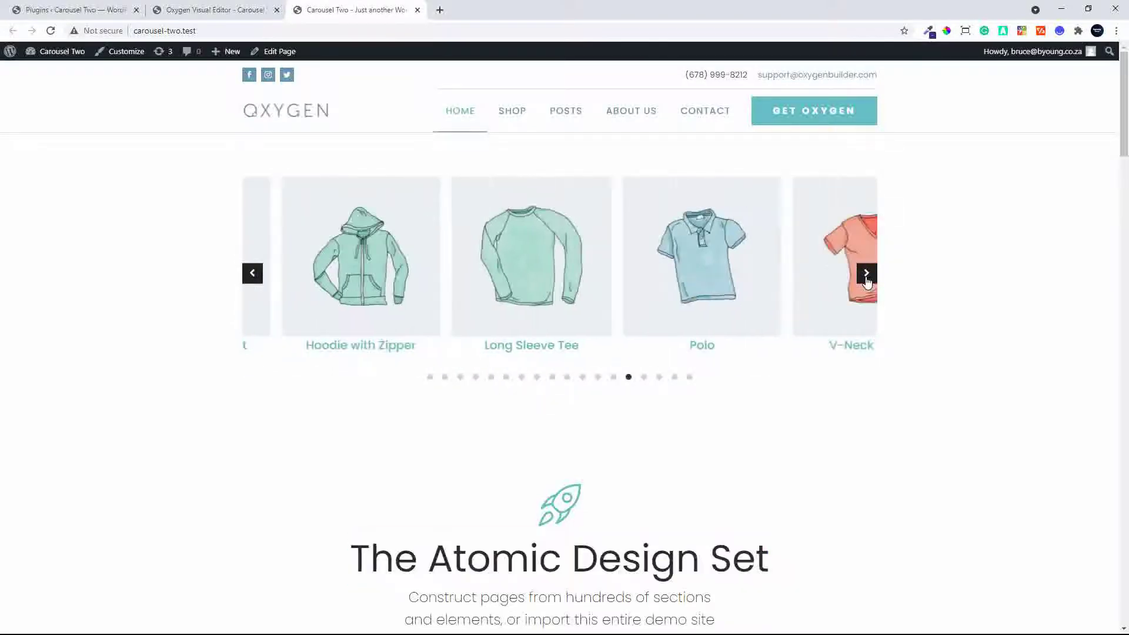
pyautogui.click(867, 274)
pyautogui.click(867, 274)
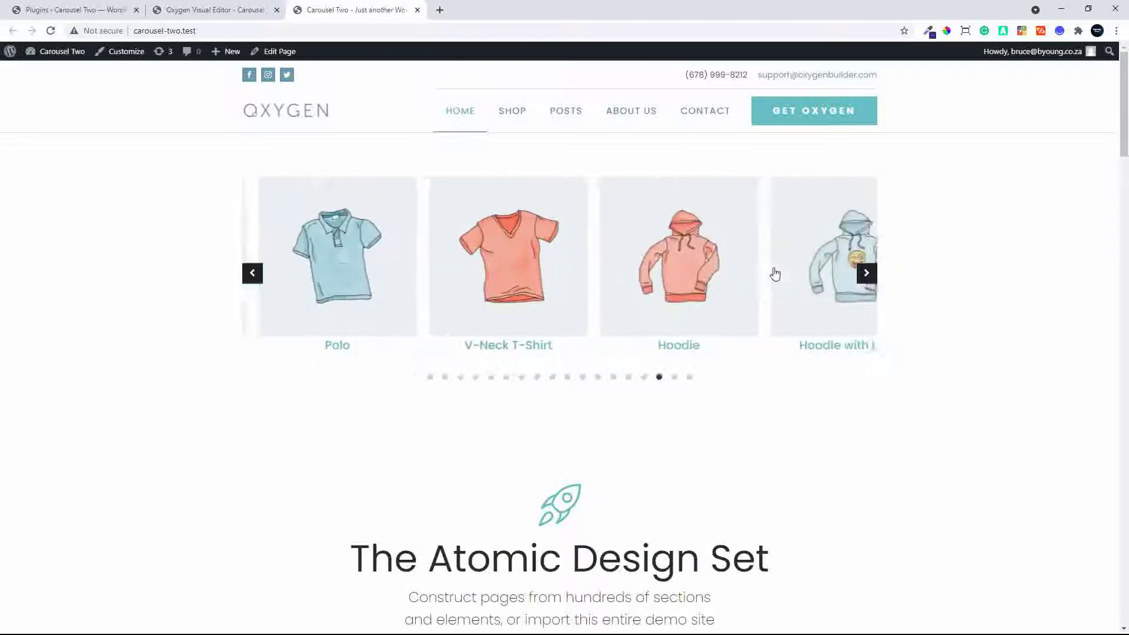
# Step the carousel back four products, then return to the visual editor
pyautogui.click(253, 274)
pyautogui.click(252, 274)
pyautogui.click(252, 274)
pyautogui.click(252, 274)
pyautogui.click(253, 274)
pyautogui.click(253, 274)
pyautogui.click(252, 274)
pyautogui.click(196, 8)
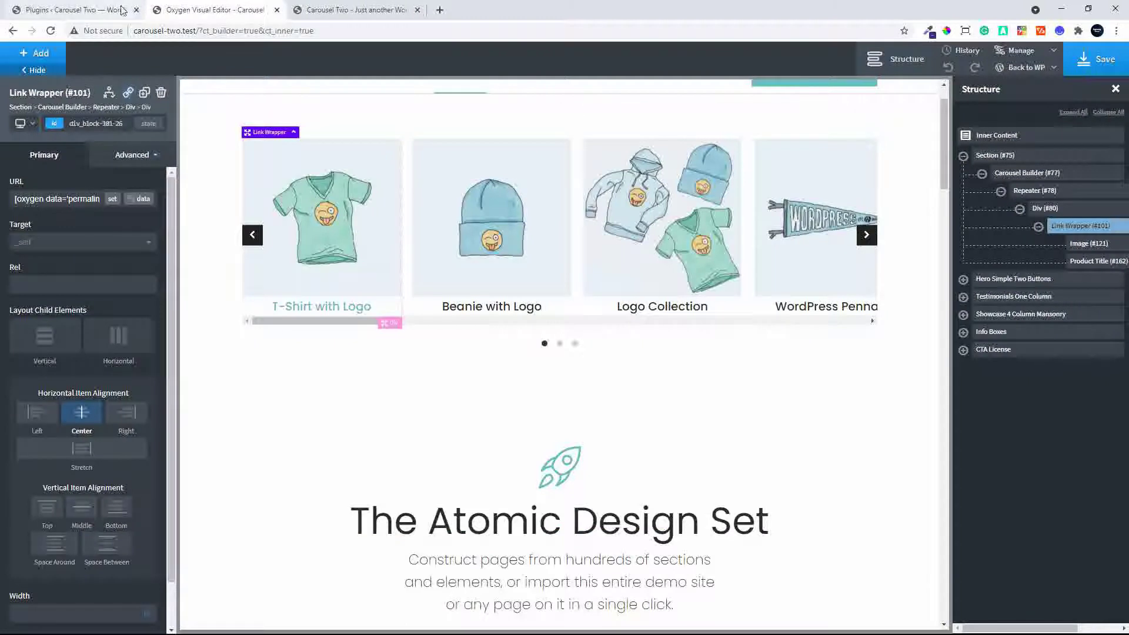
# Set the Carousel Builder's Number of cells grouped together to 3 and save
pyautogui.click(1024, 177)
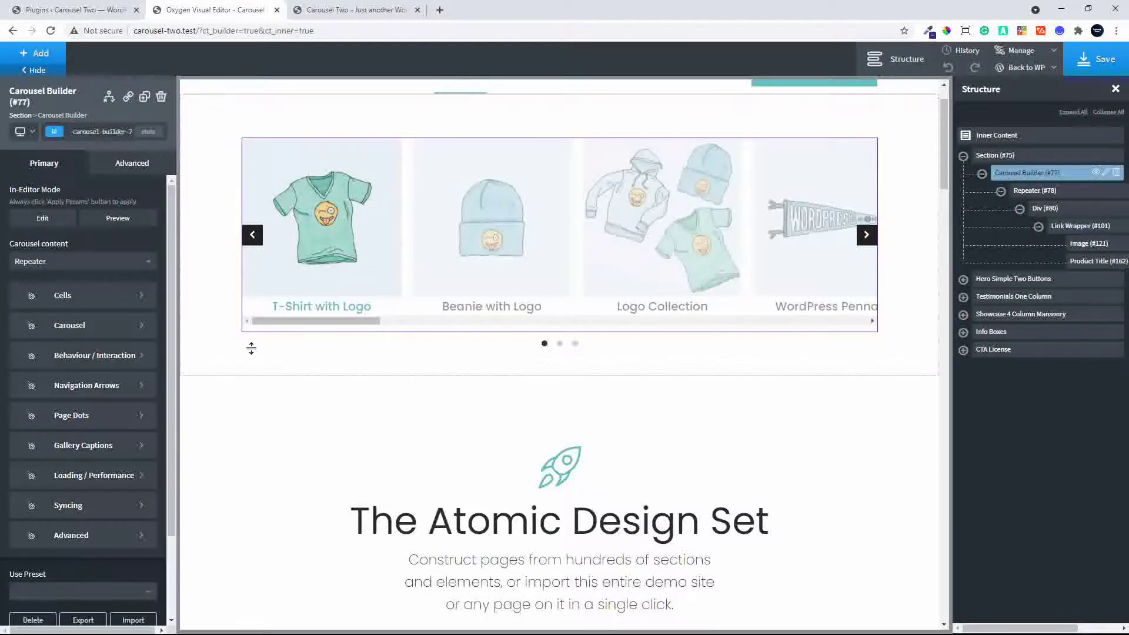
pyautogui.click(79, 295)
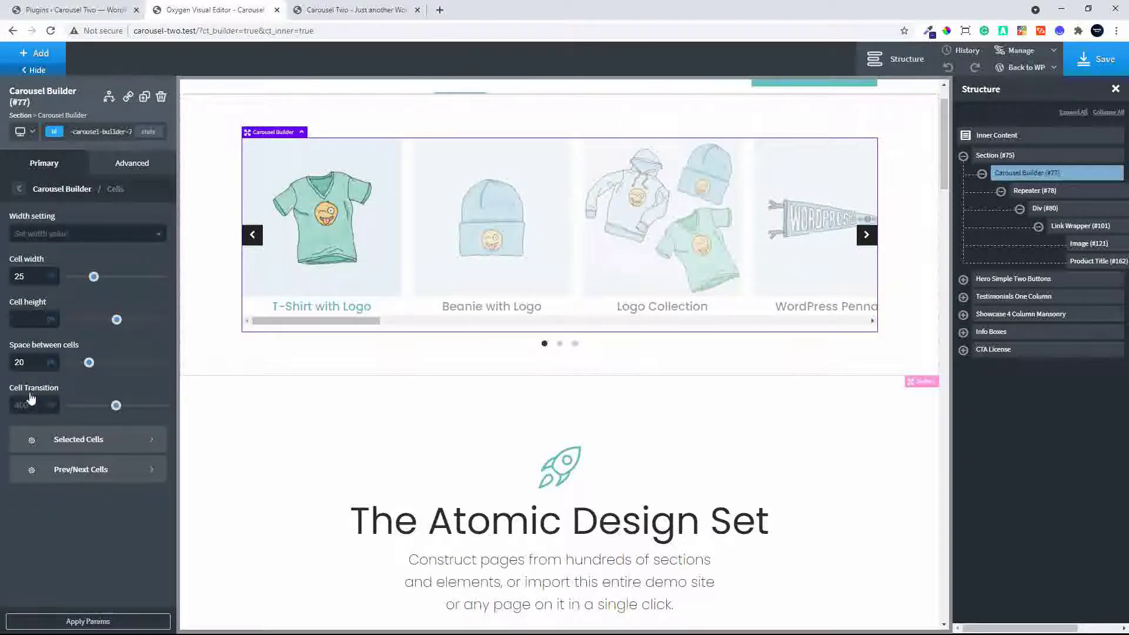
pyautogui.click(19, 189)
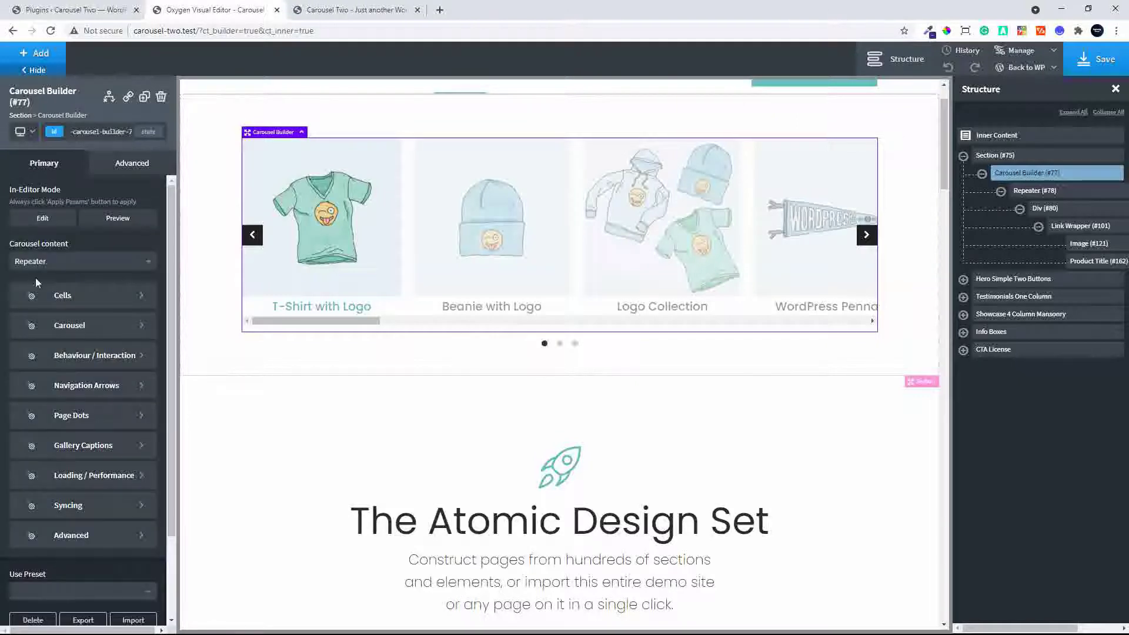
pyautogui.click(60, 330)
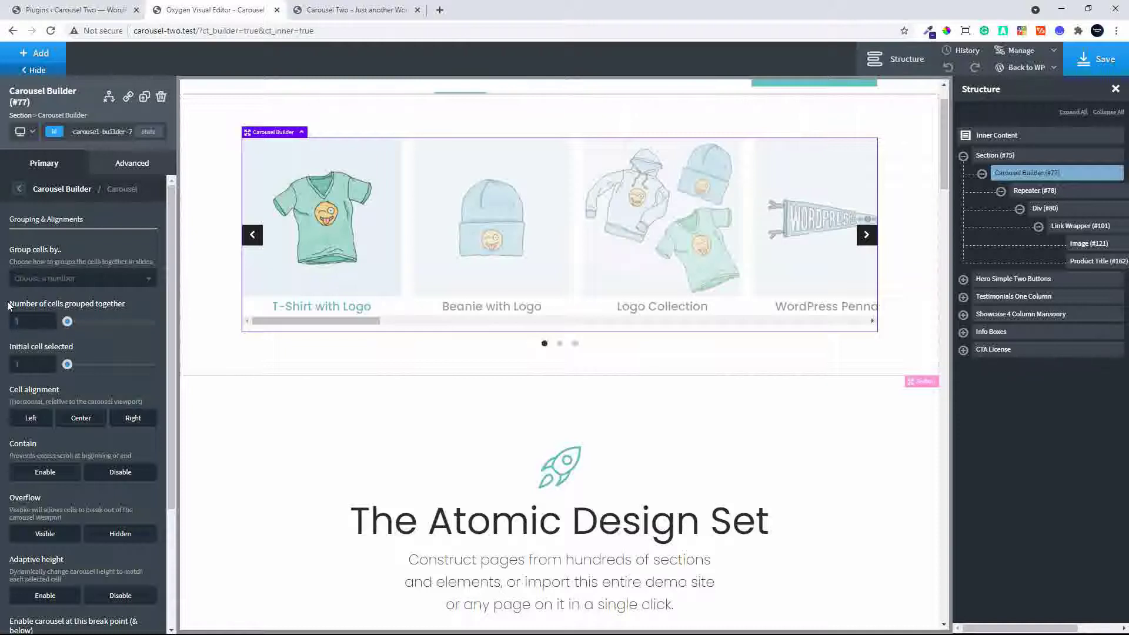
pyautogui.write('3')
pyautogui.click(1096, 58)
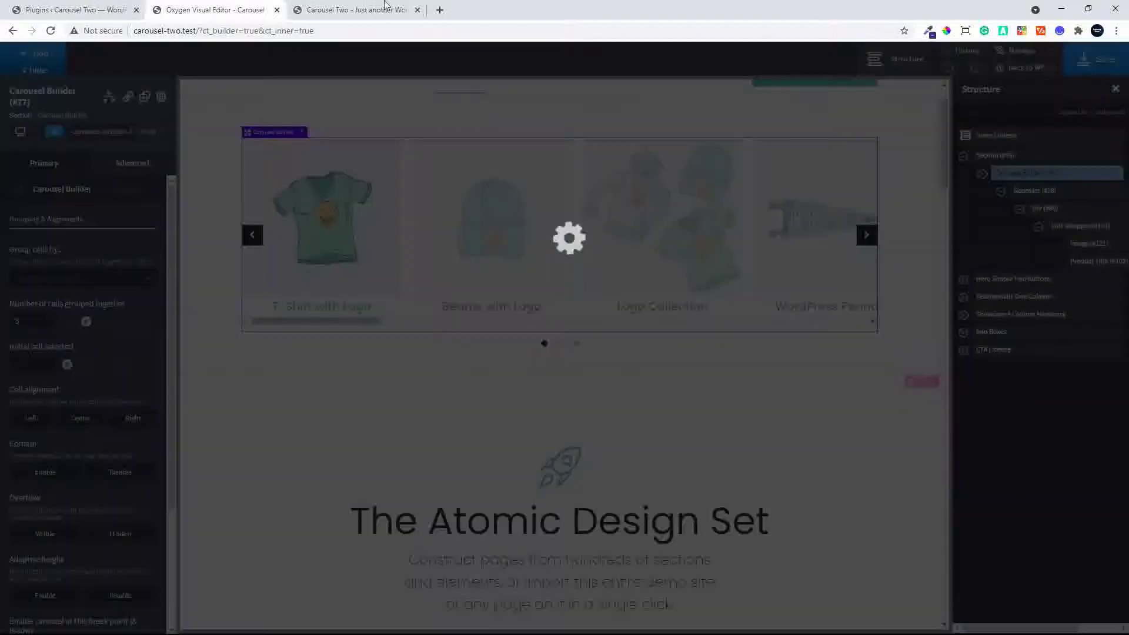
# Reload the live homepage and advance the carousel three grouped slides
pyautogui.click(328, 18)
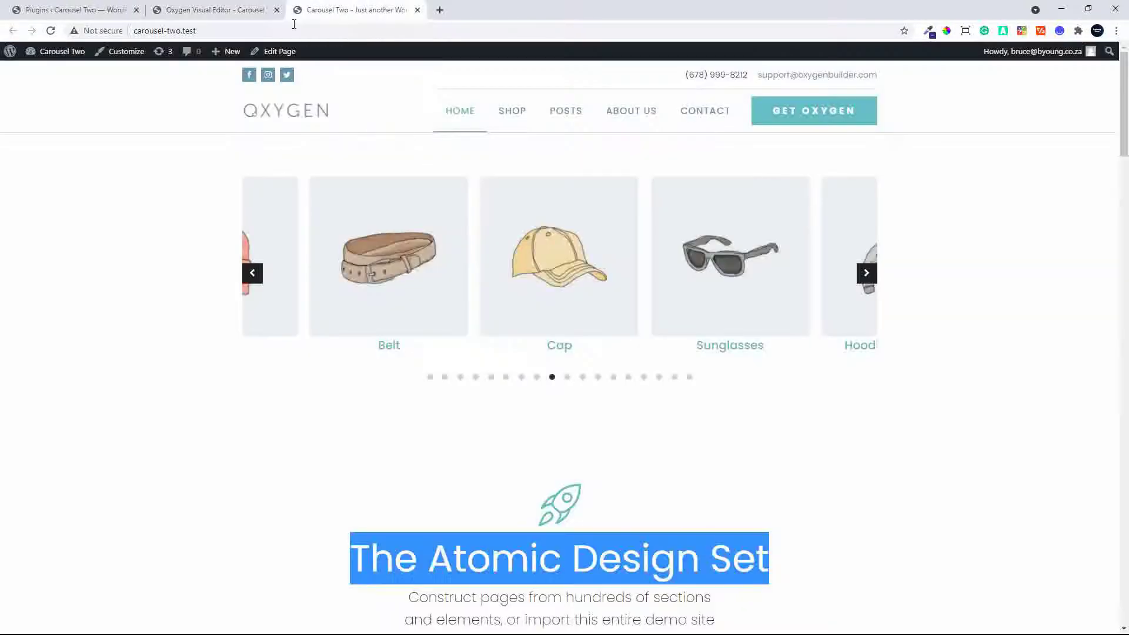
pyautogui.click(50, 32)
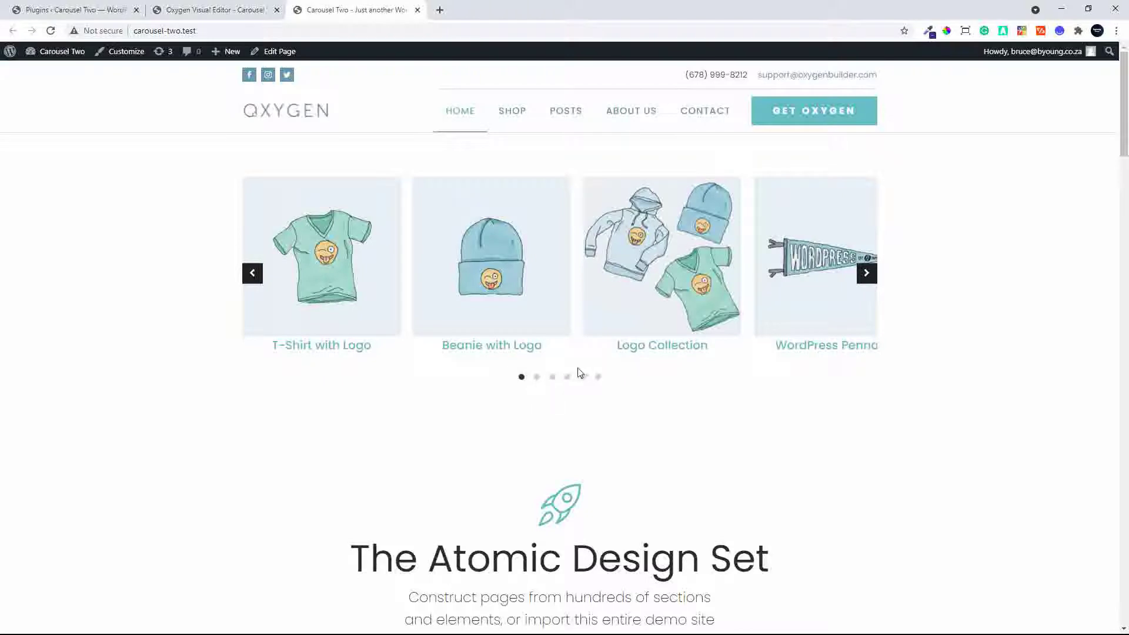
pyautogui.click(867, 274)
pyautogui.click(867, 273)
pyautogui.click(867, 274)
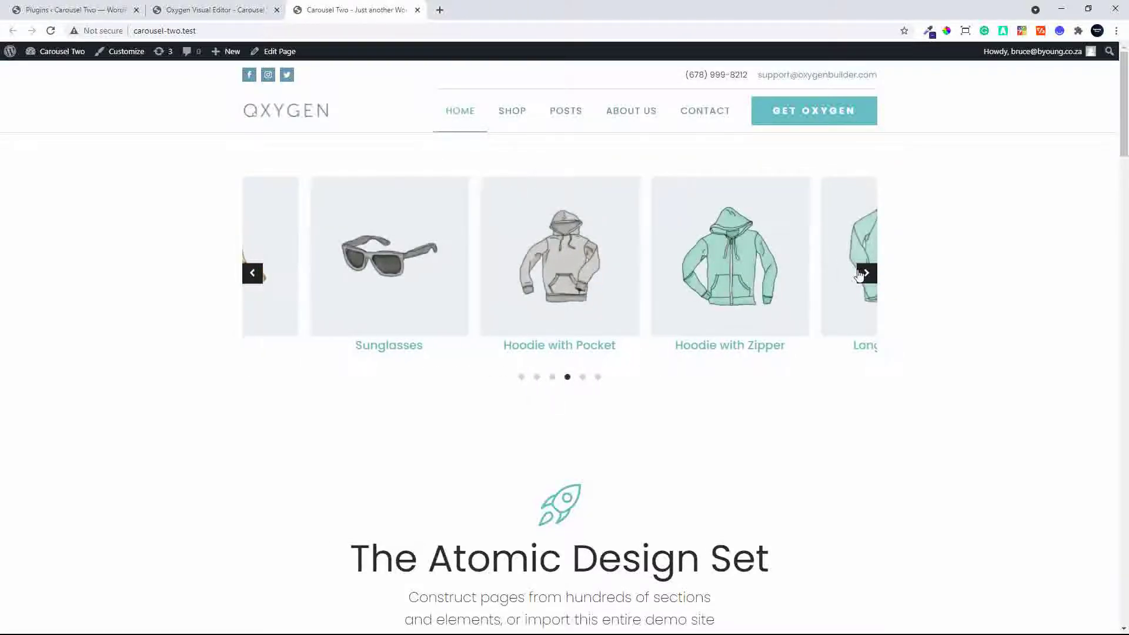
# Move the carousel back to the first slide, swipe forward, and return from a product page
pyautogui.click(255, 275)
pyautogui.click(255, 275)
pyautogui.click(255, 275)
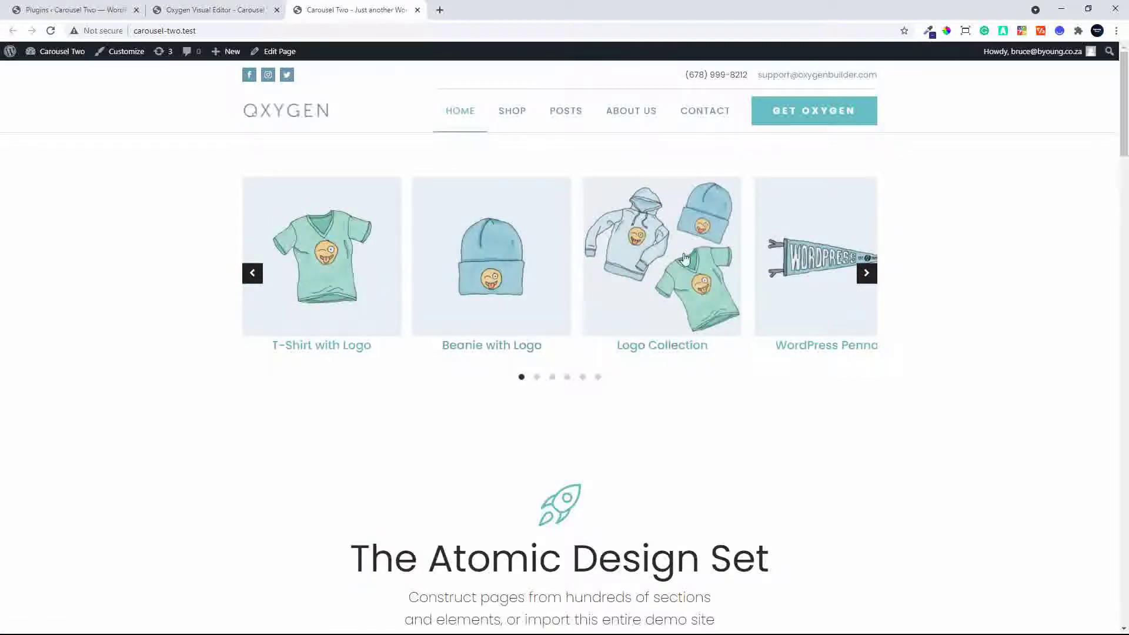
pyautogui.moveTo(644, 253); pyautogui.dragTo(533, 256)
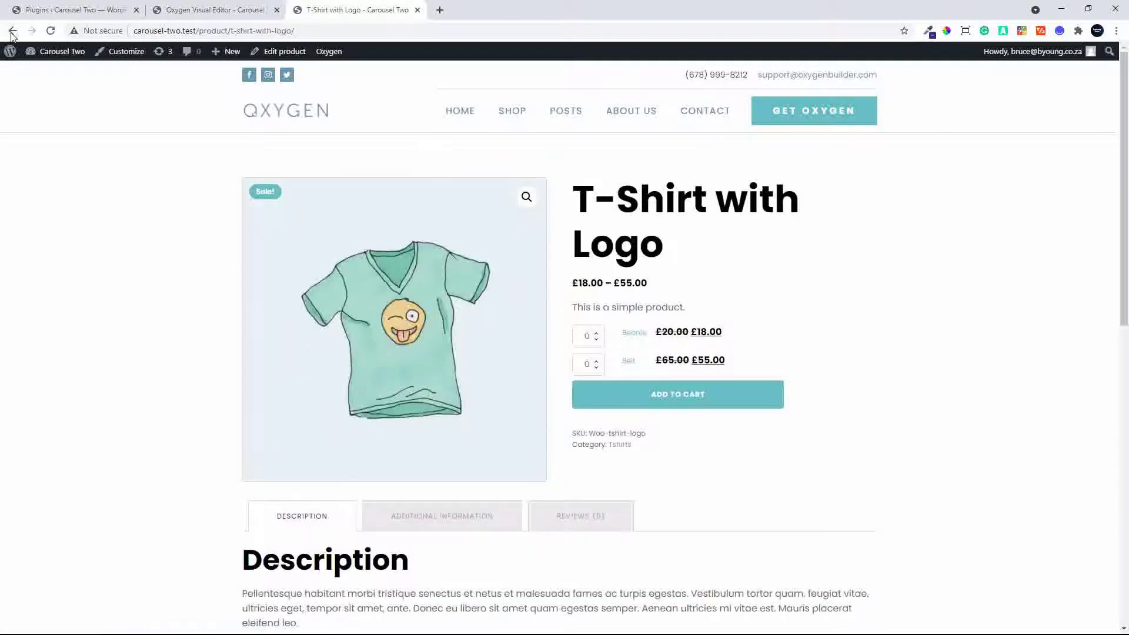
pyautogui.click(12, 32)
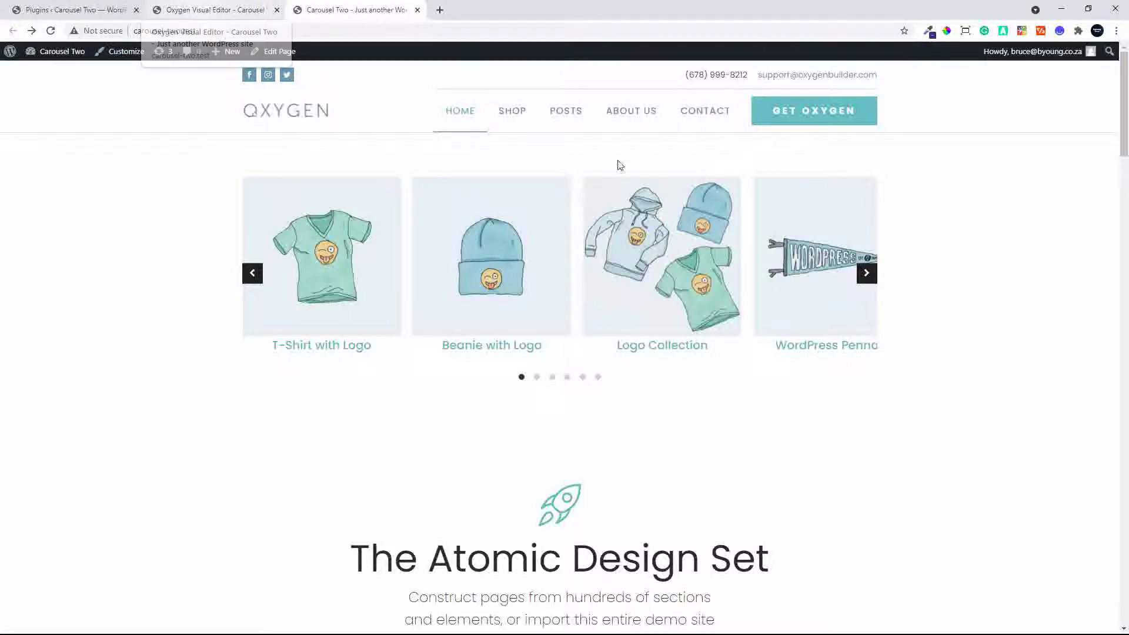
# Preview the homepage in DevTools Moto G4 device emulation with DevTools docked right
pyautogui.rightClick(960, 218)
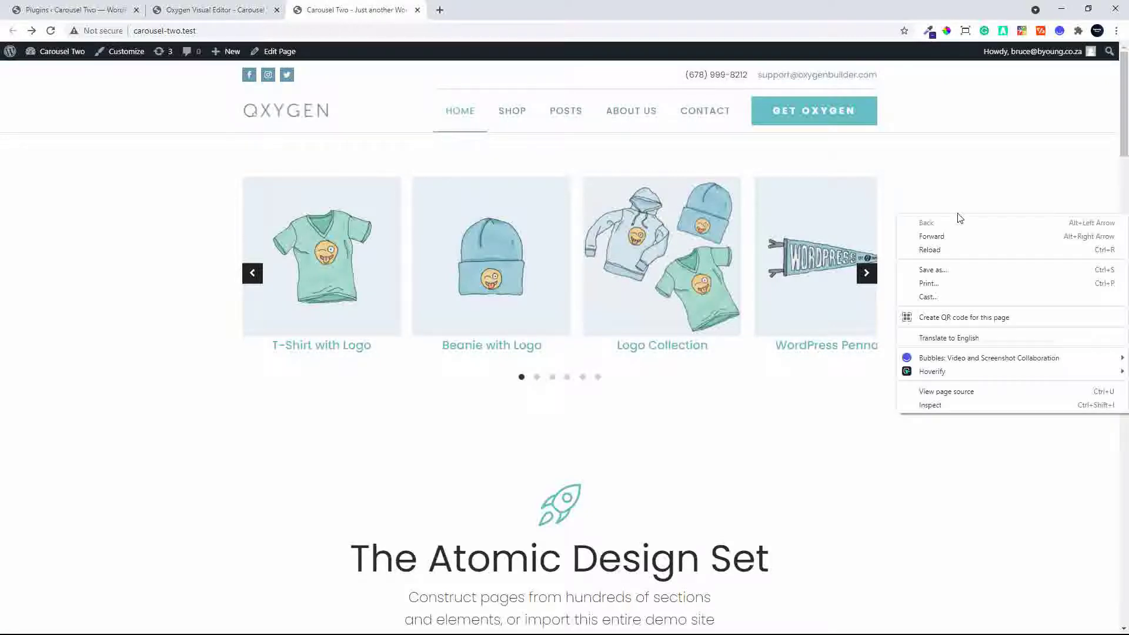
pyautogui.click(981, 406)
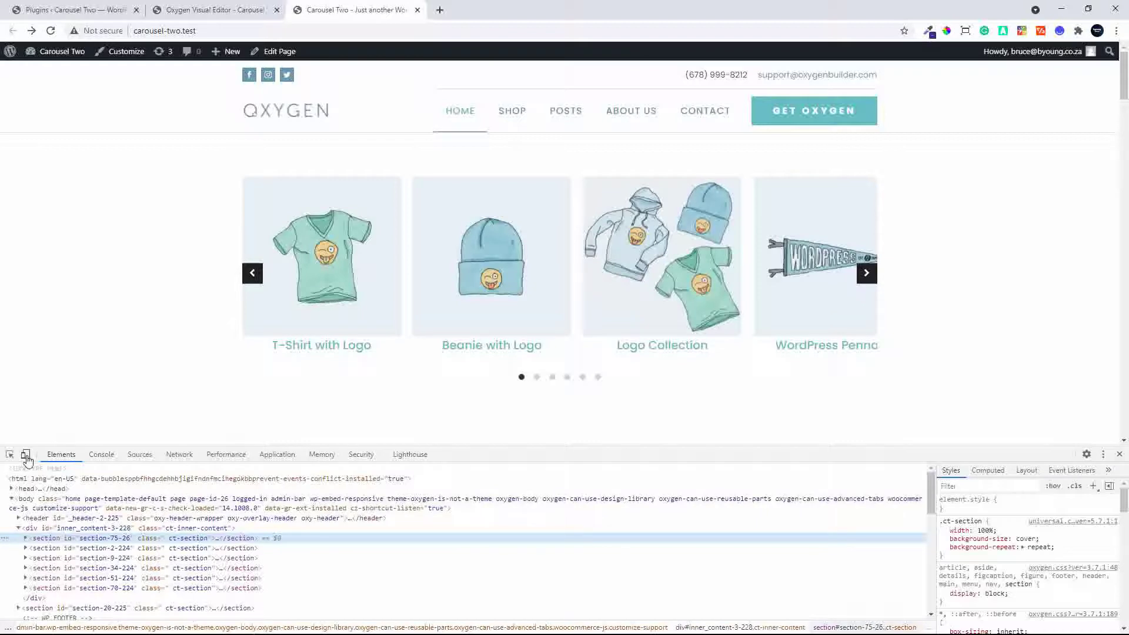
pyautogui.click(26, 455)
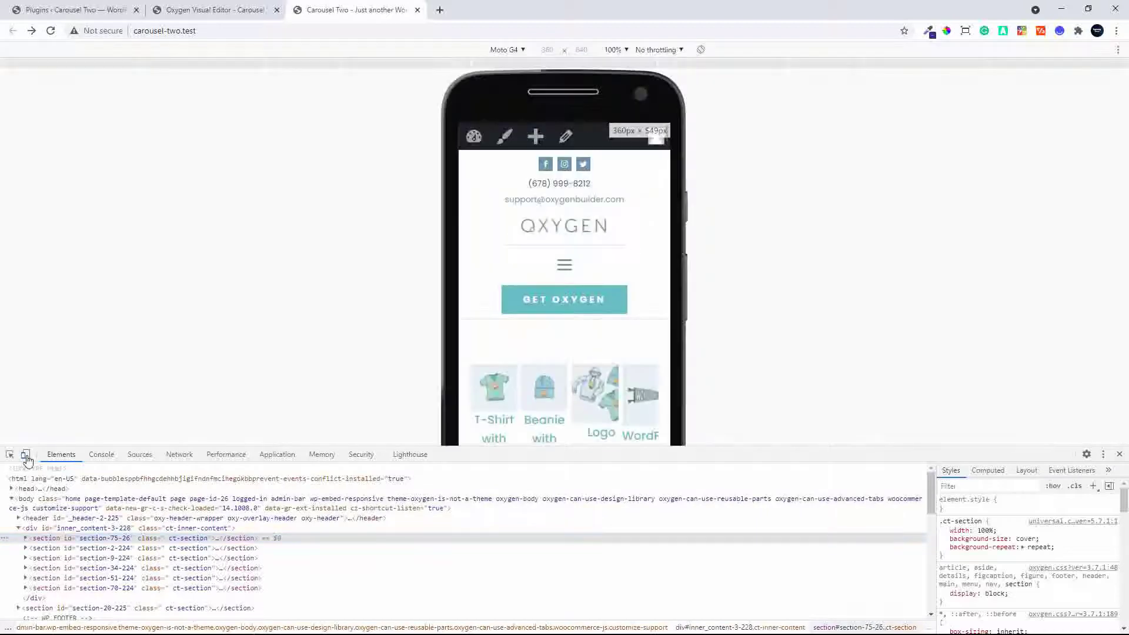
pyautogui.click(1103, 454)
pyautogui.click(1115, 477)
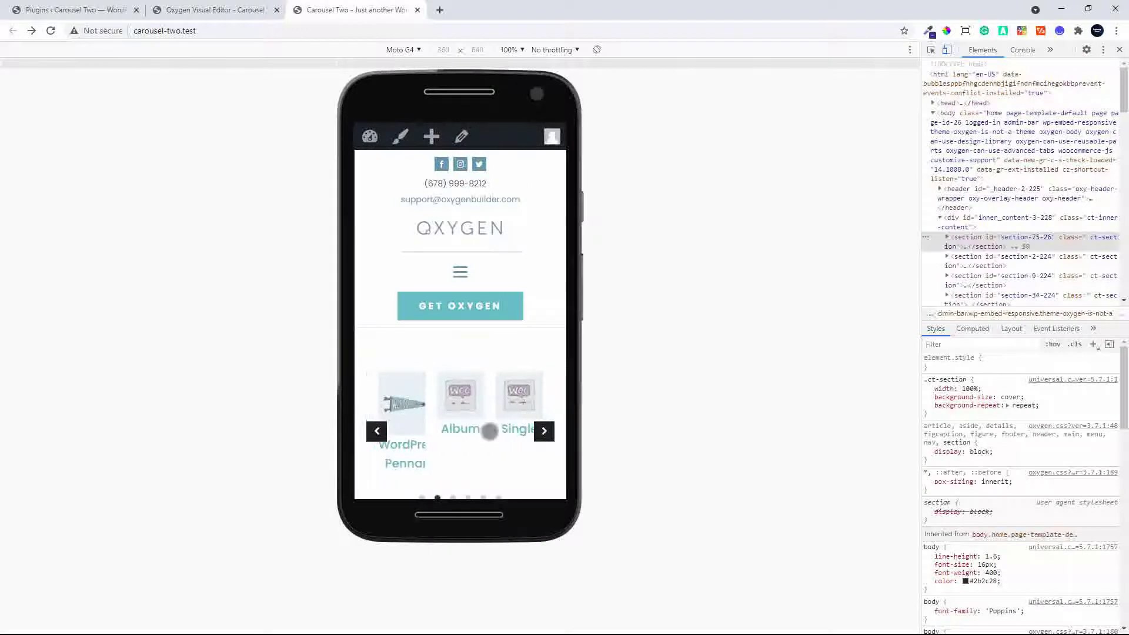
pyautogui.moveTo(465, 414); pyautogui.dragTo(489, 433)
pyautogui.scroll(-1, 489, 434)
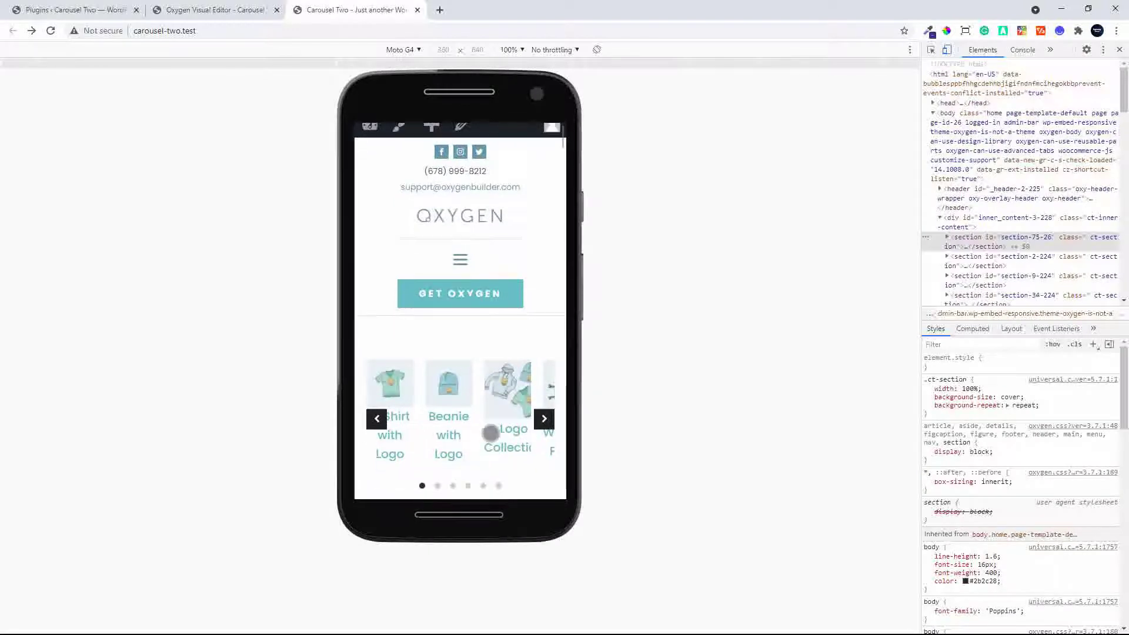
# Switch the carousel to the Less than 480px breakpoint and apply params to refresh the preview
pyautogui.click(187, 10)
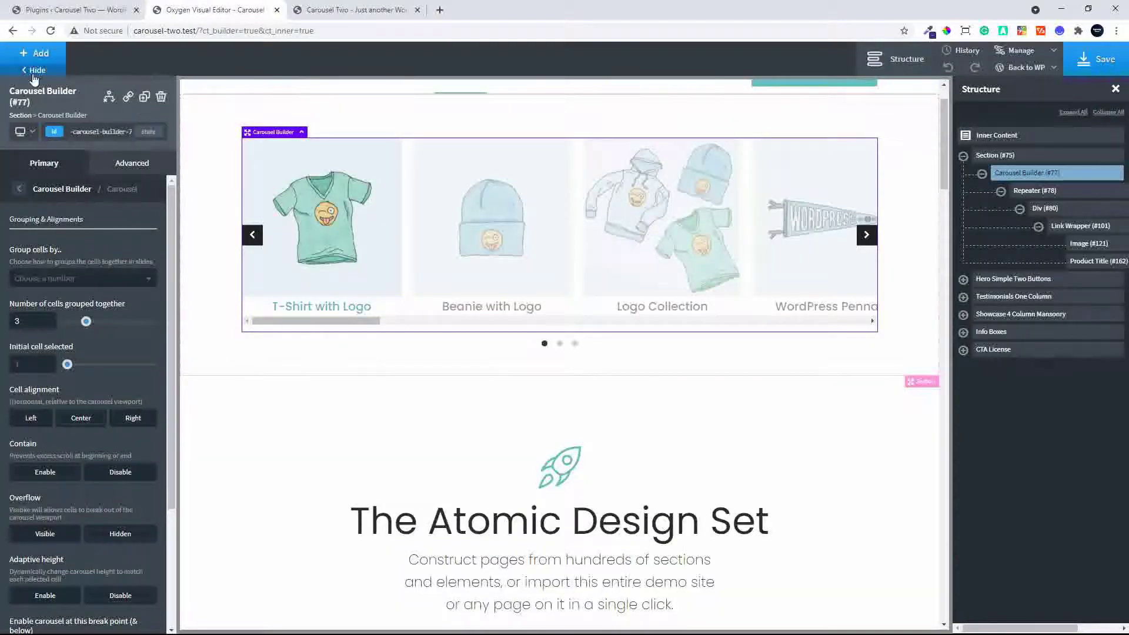
pyautogui.click(33, 135)
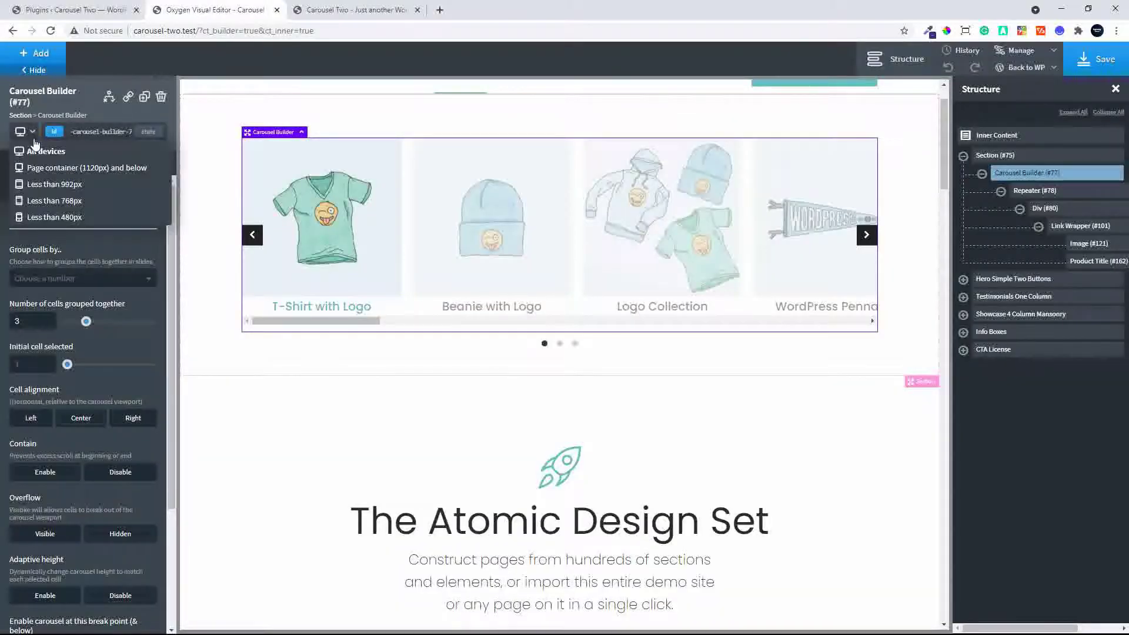
pyautogui.click(53, 218)
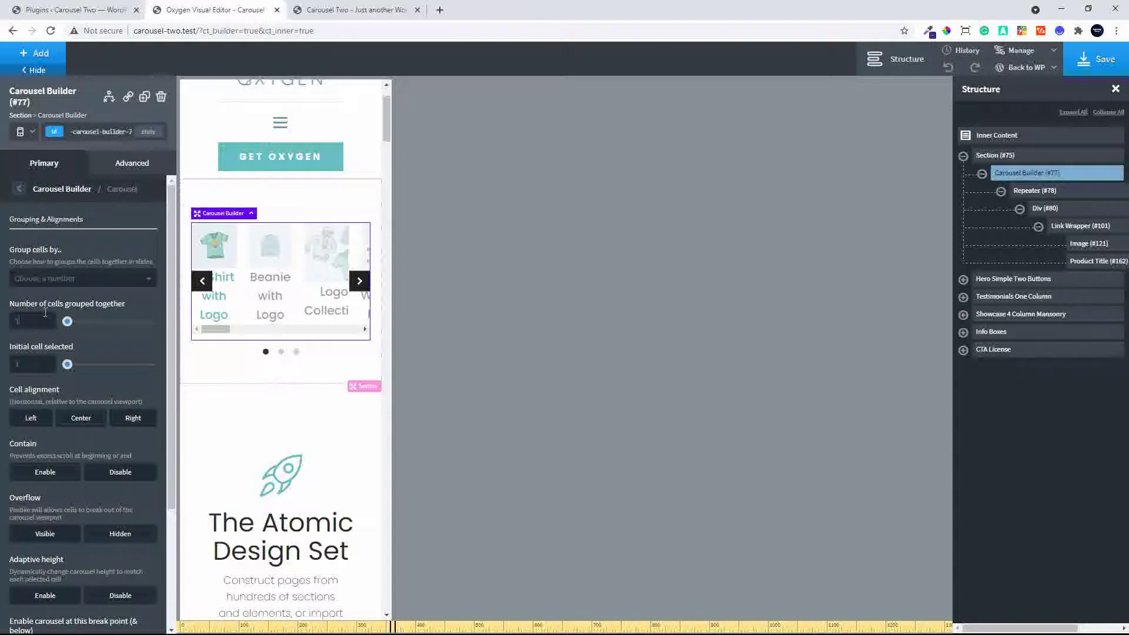
pyautogui.scroll(-3, 85, 591)
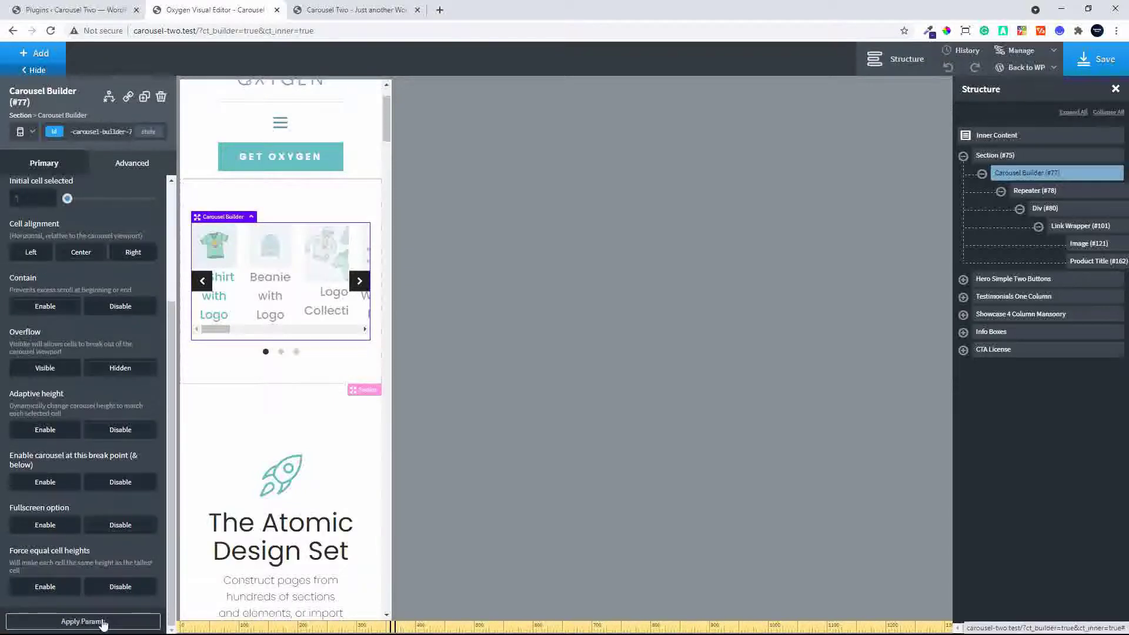
pyautogui.click(103, 622)
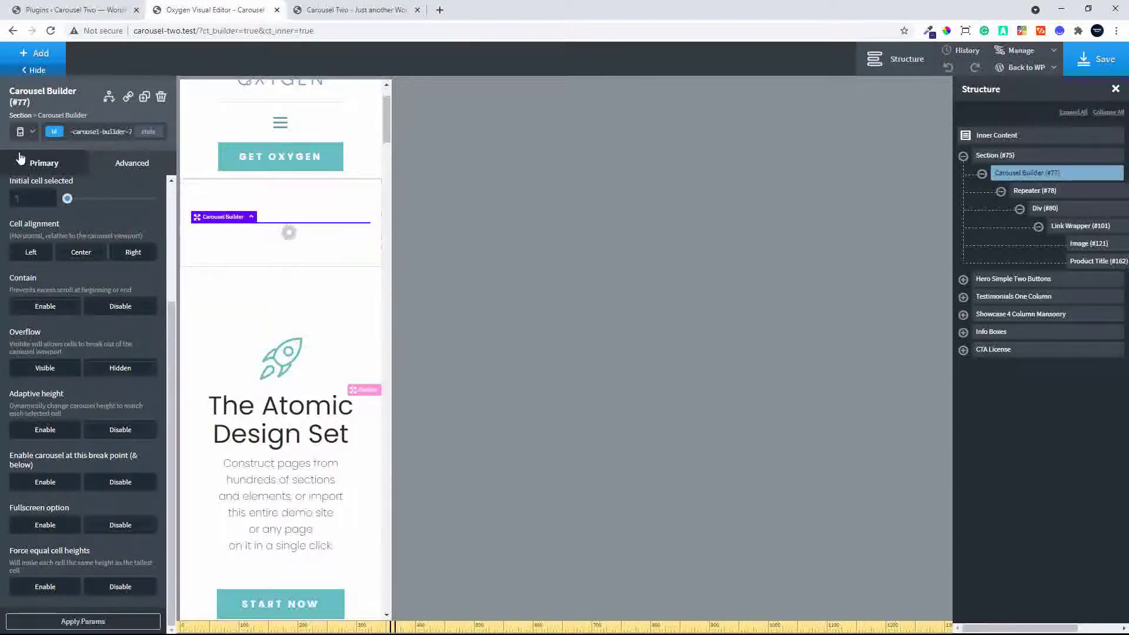
pyautogui.scroll(3, 86, 404)
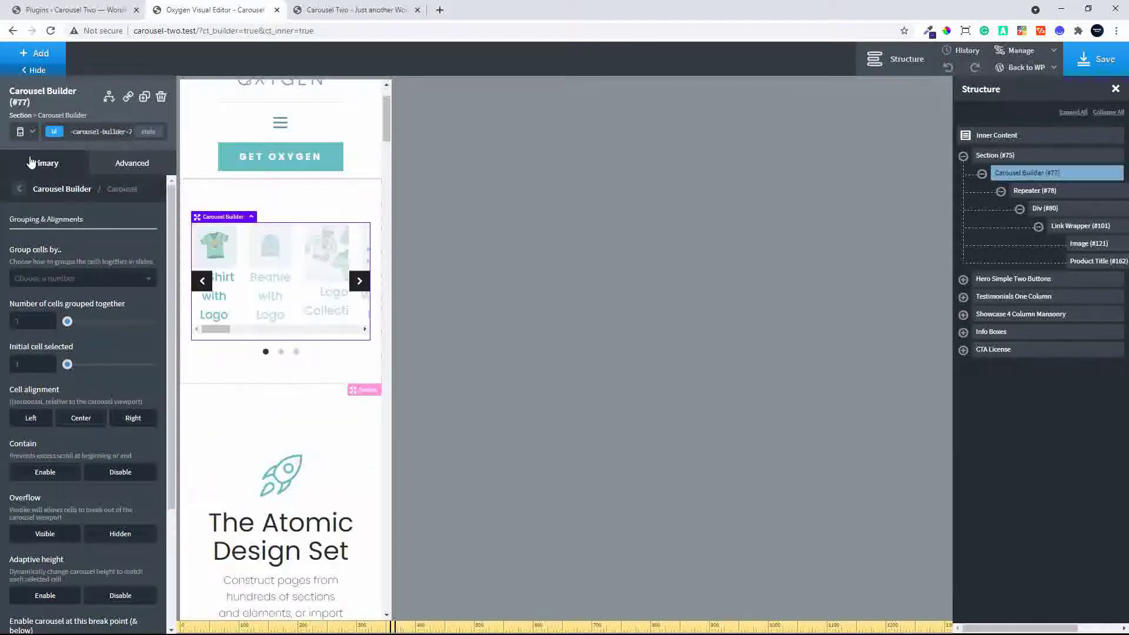
# Set the carousel Cell width to 100 at the phone breakpoint and save
pyautogui.click(19, 189)
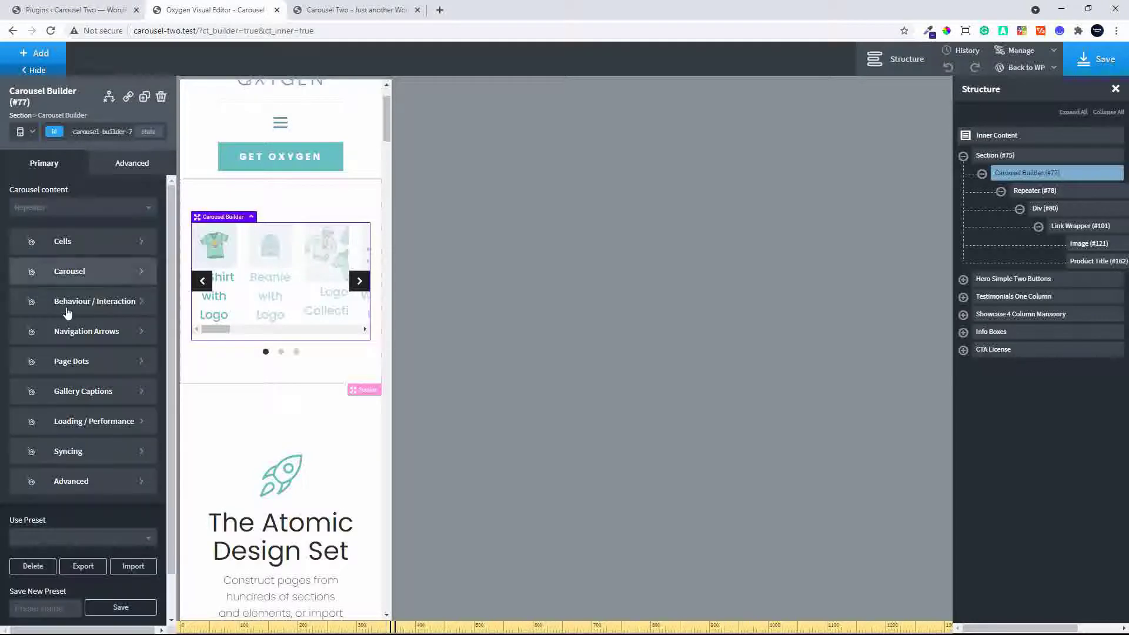
pyautogui.click(73, 242)
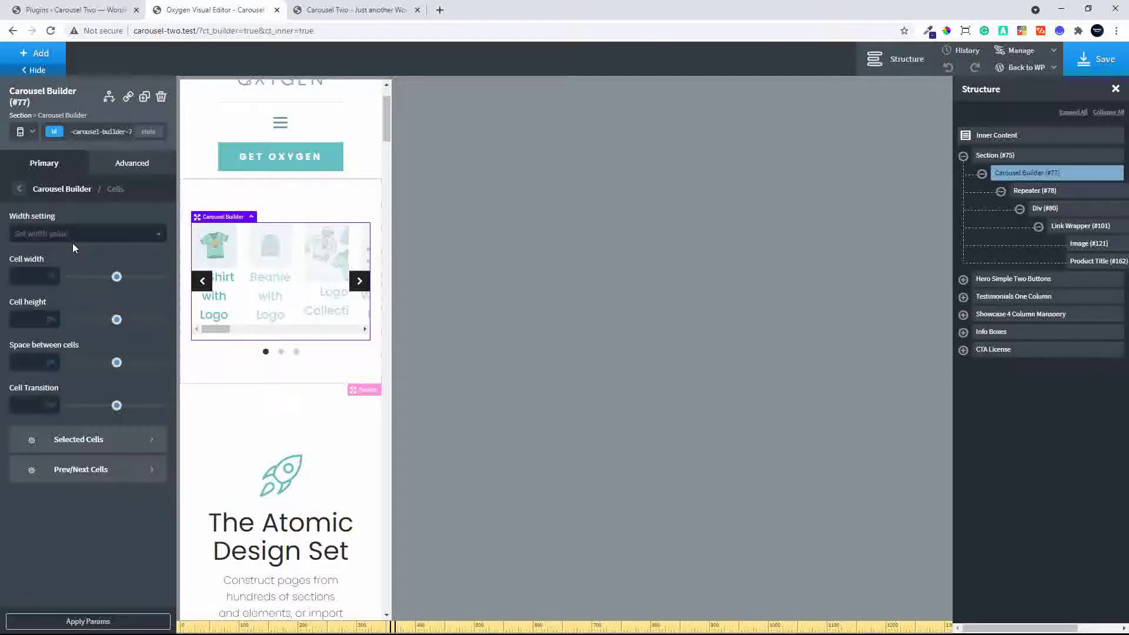
pyautogui.click(21, 274)
pyautogui.write('100')
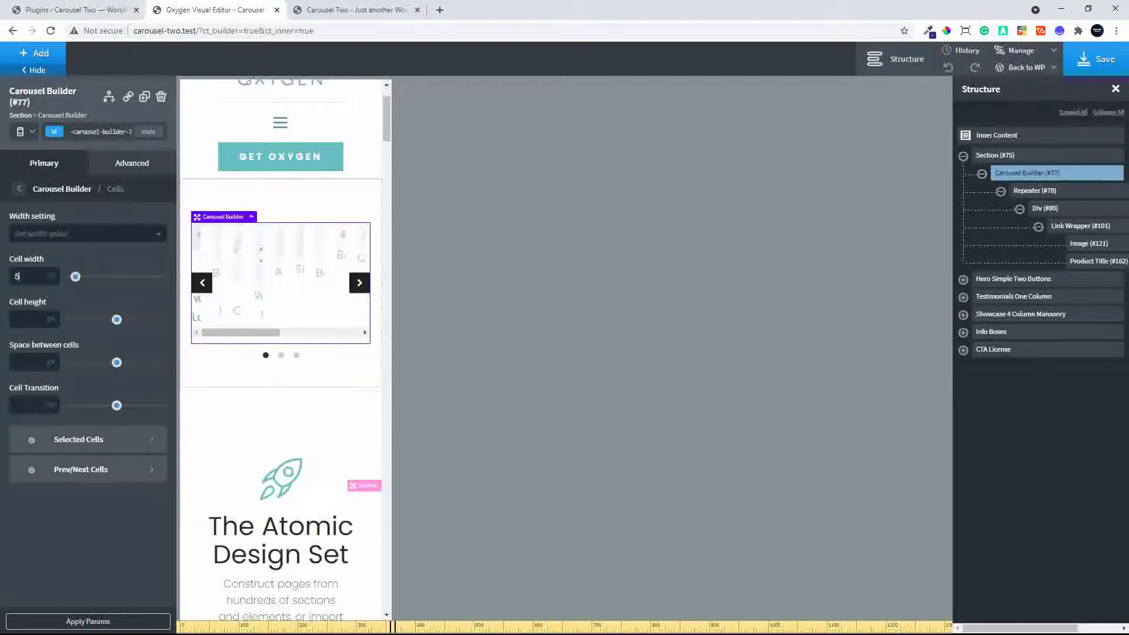
pyautogui.write('0')
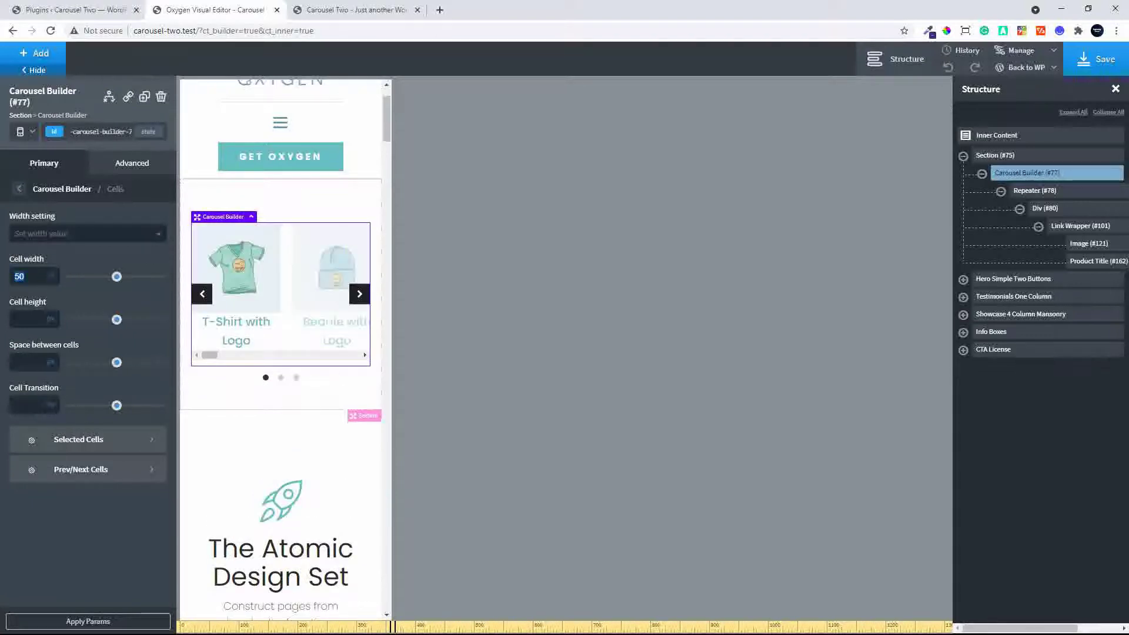
pyautogui.hotkey('ctrl', 'a')
pyautogui.write('100')
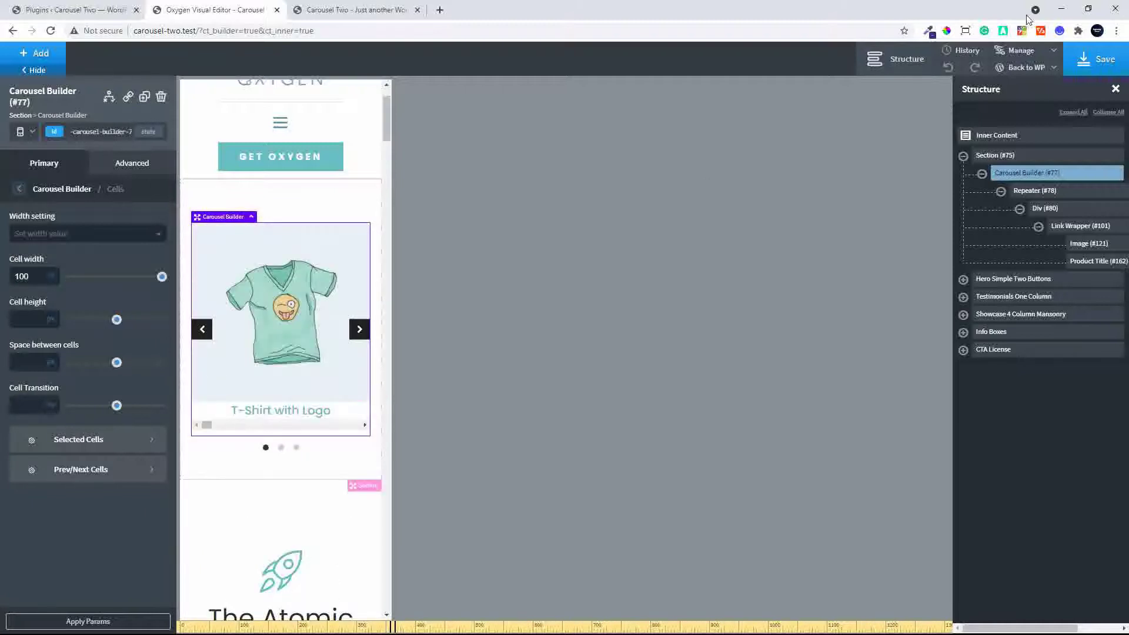
pyautogui.click(1105, 65)
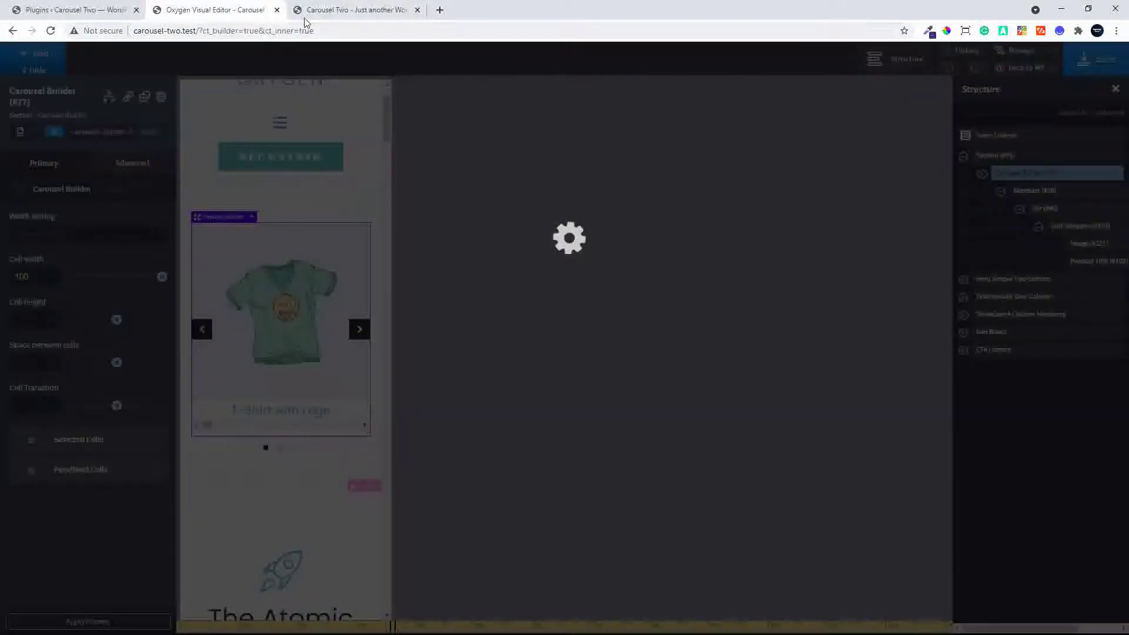
# Reload the live page in Moto G4 mode and page through the carousel's single-product slides
pyautogui.click(339, 10)
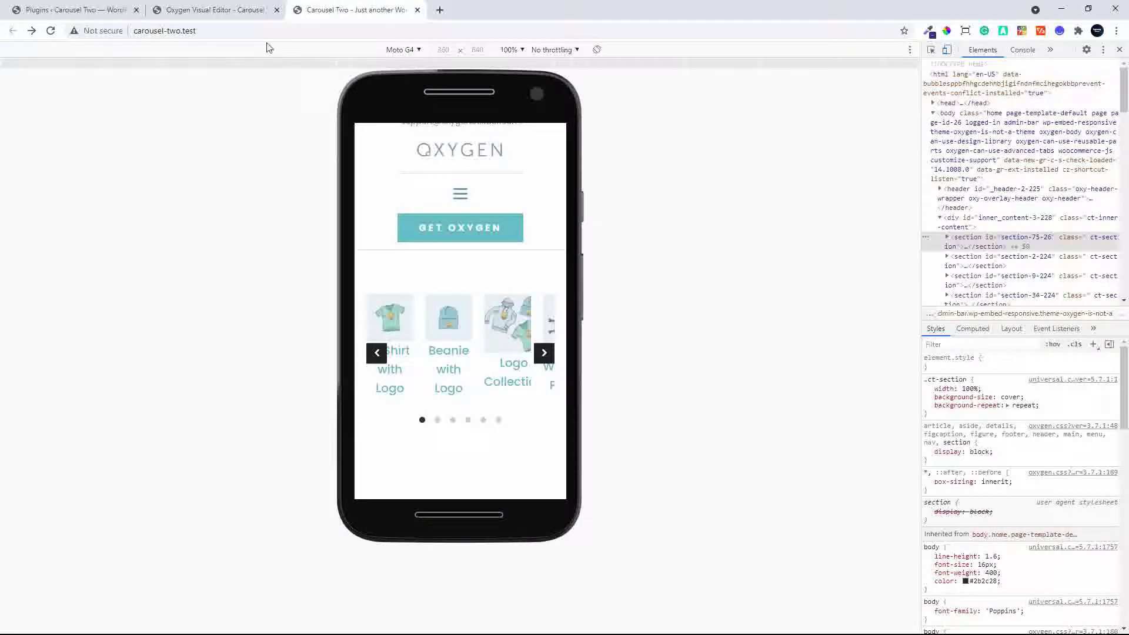
pyautogui.click(50, 32)
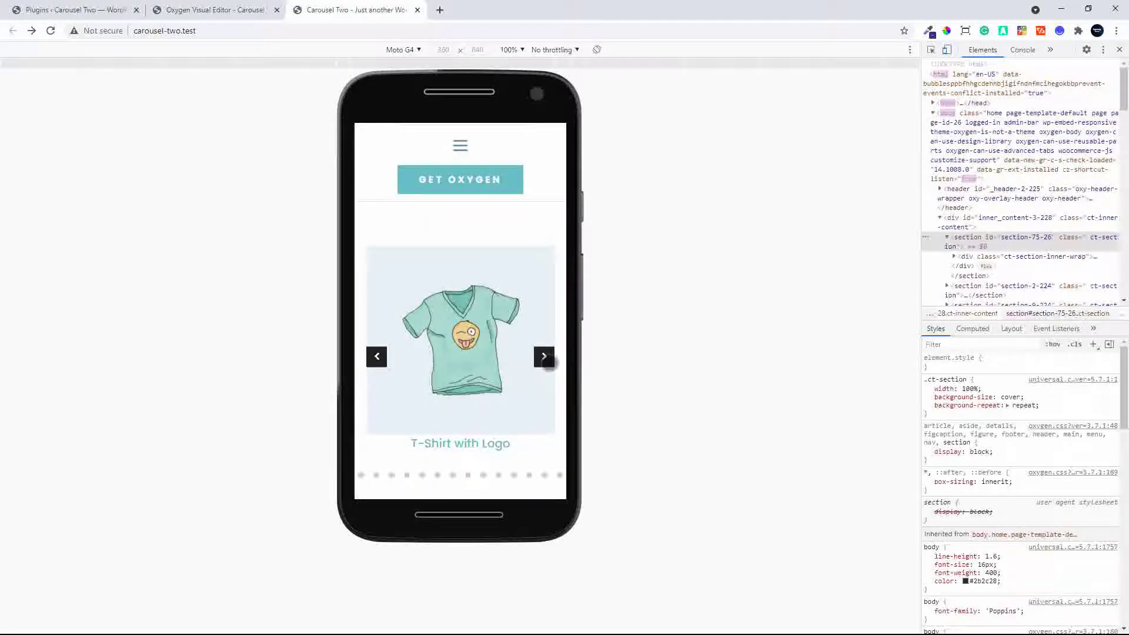
pyautogui.click(546, 358)
pyautogui.click(546, 358)
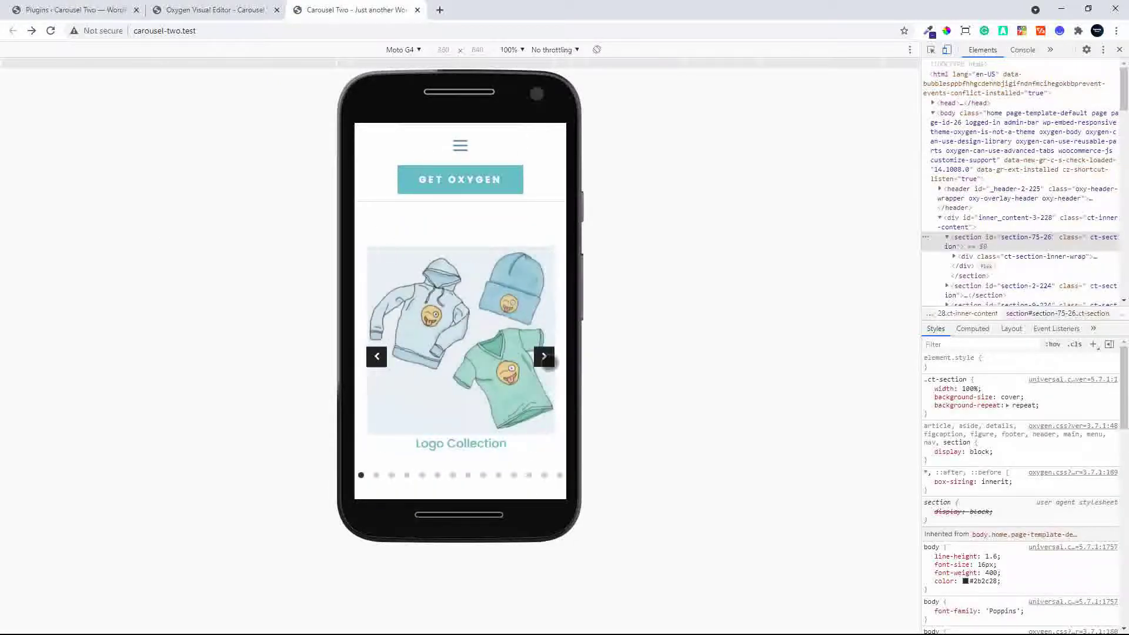
pyautogui.click(546, 358)
pyautogui.click(546, 359)
pyautogui.moveTo(410, 365); pyautogui.dragTo(591, 363)
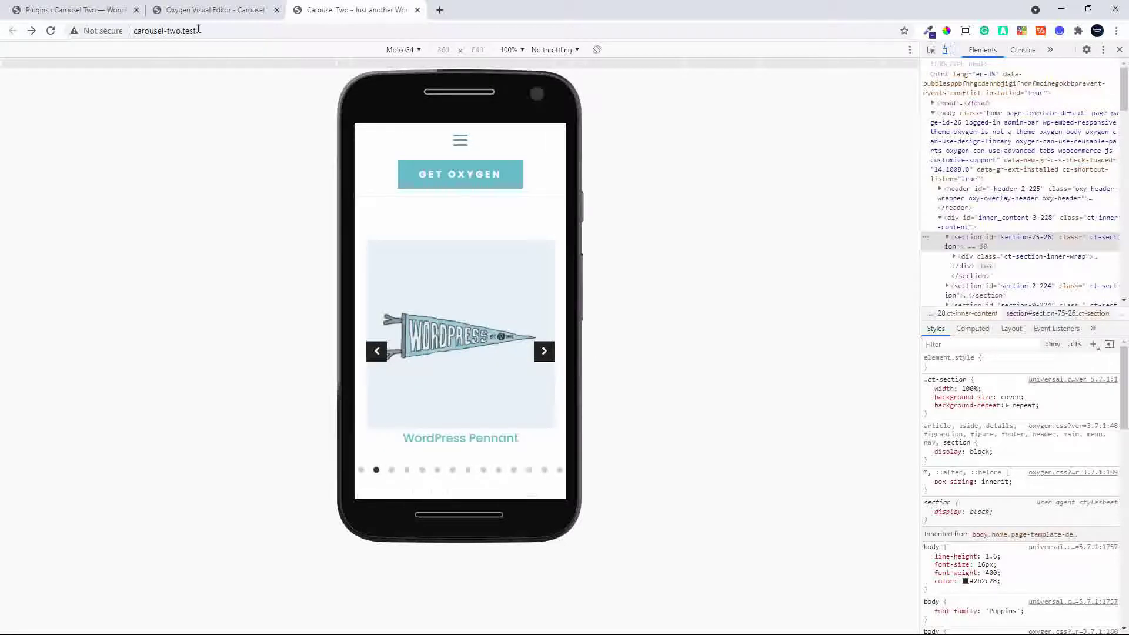
pyautogui.click(235, 10)
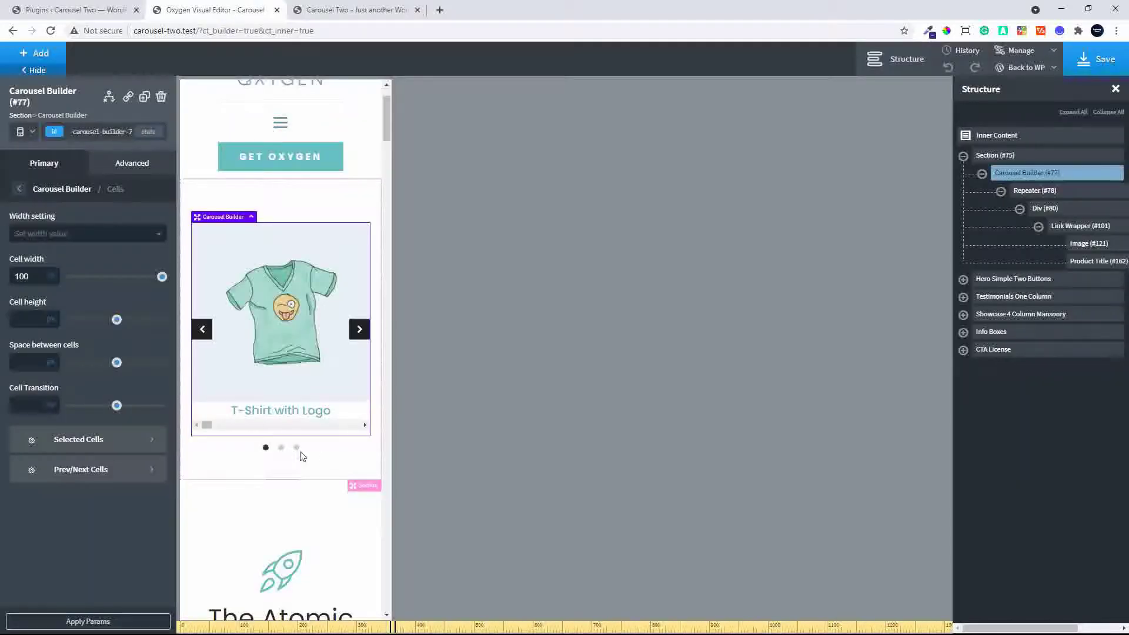
# Set the Carousel Builder's Dots Display to Disable at the phone breakpoint and save
pyautogui.click(339, 465)
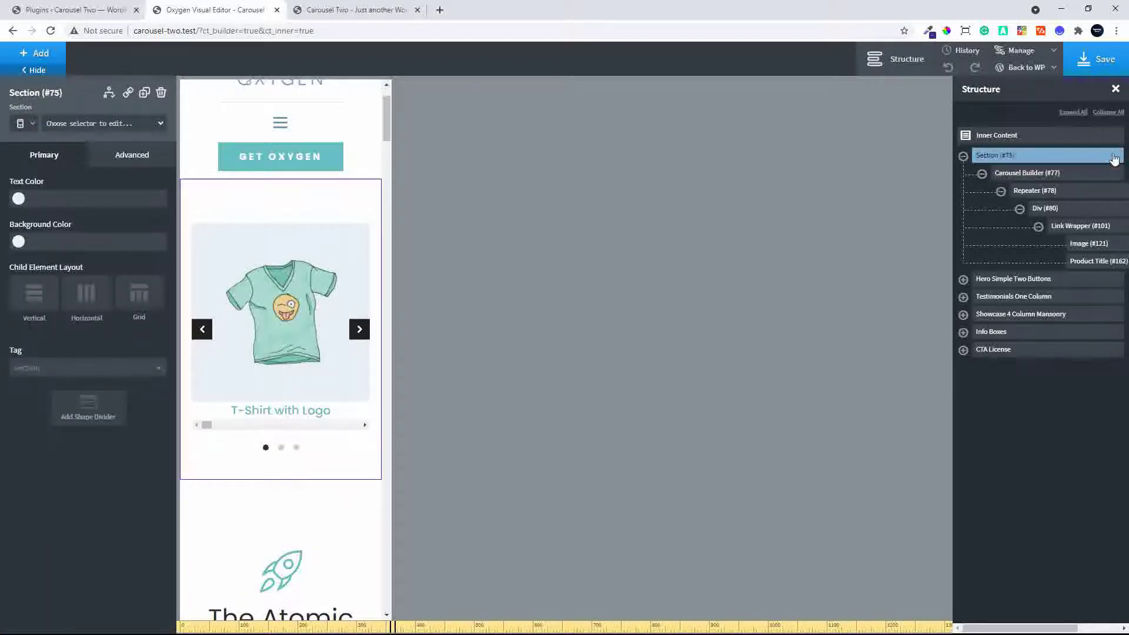
pyautogui.click(1028, 174)
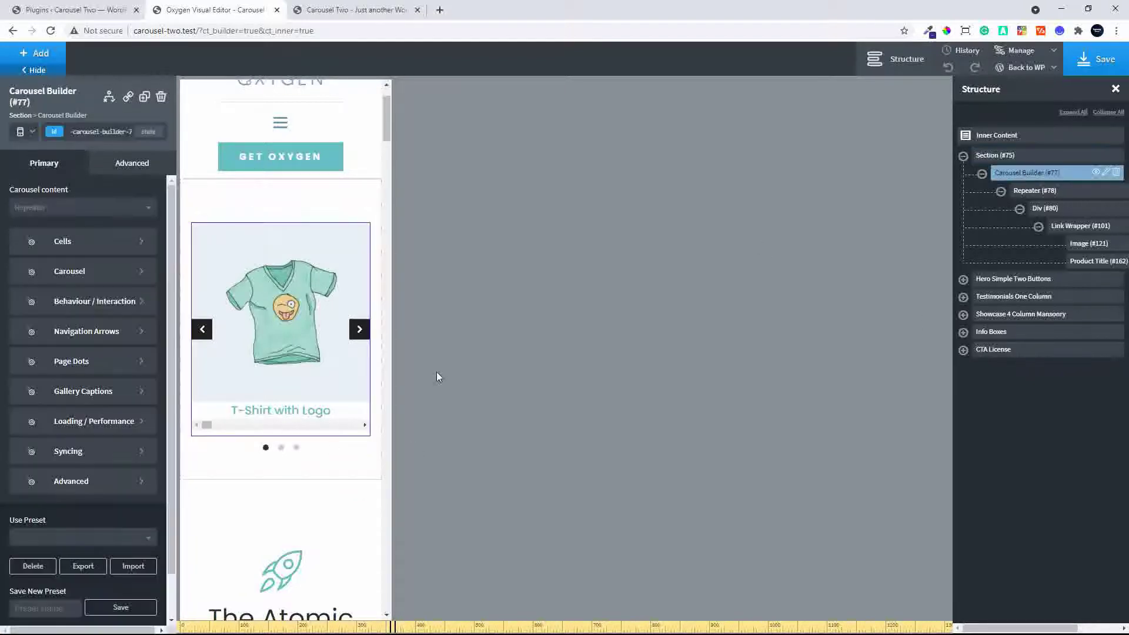
pyautogui.click(57, 364)
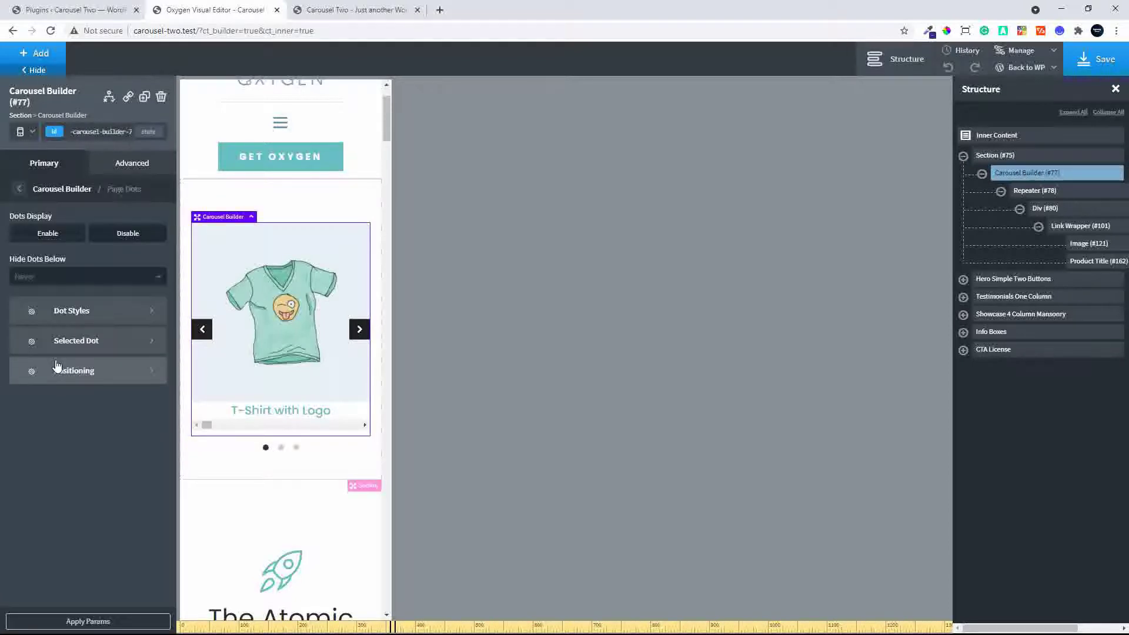
pyautogui.click(145, 234)
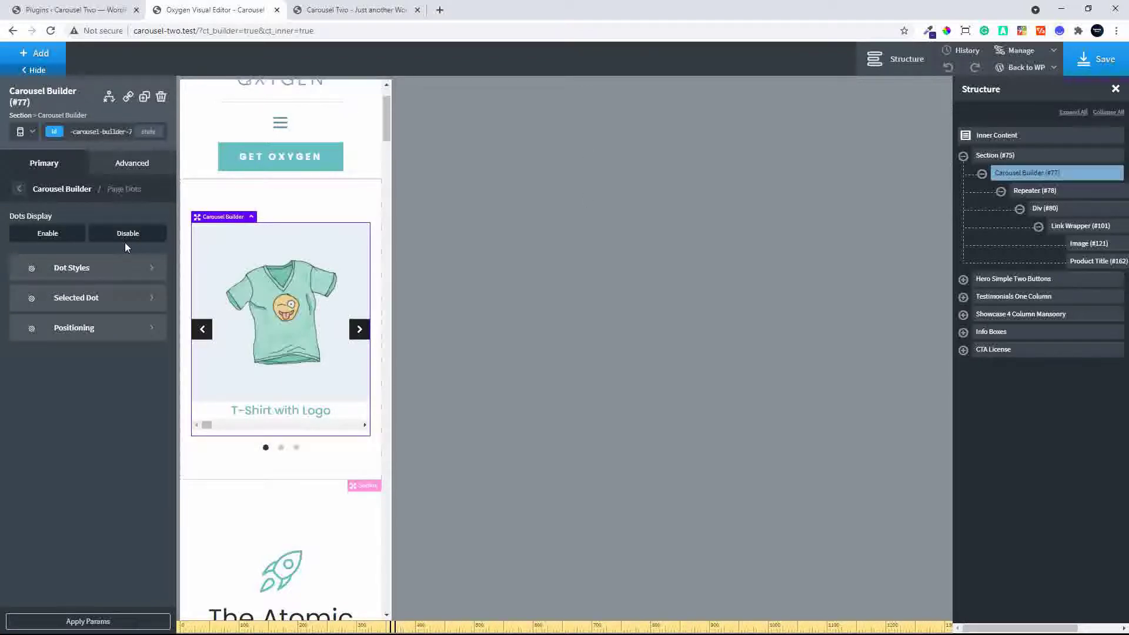
pyautogui.click(1096, 59)
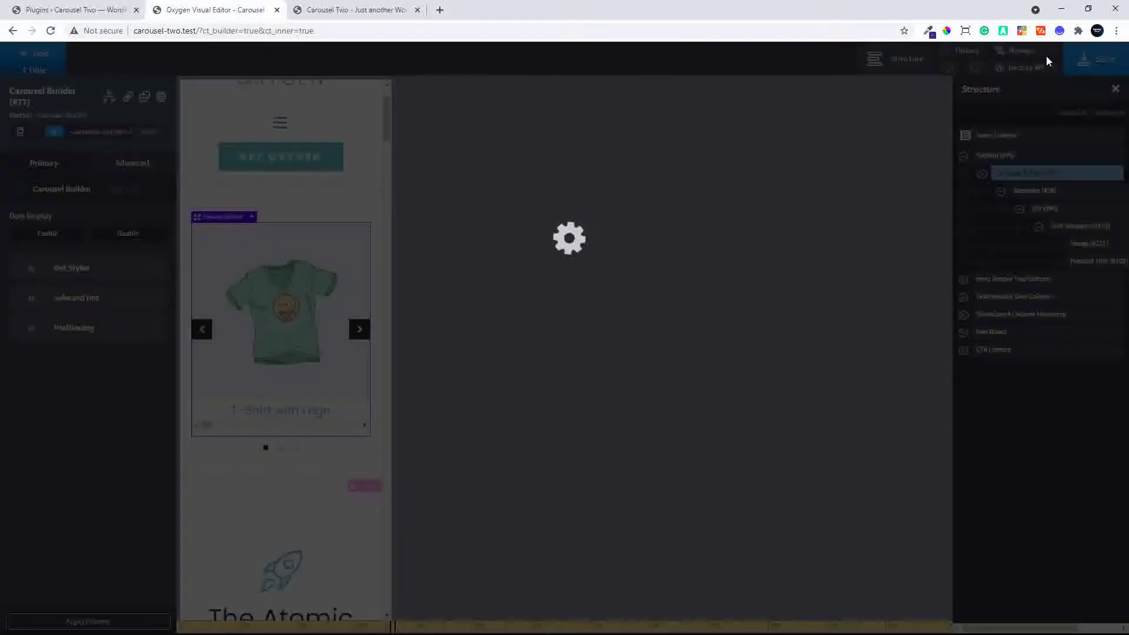
# Reload the live page, leave device emulation, and advance the carousel three products on desktop
pyautogui.click(334, 11)
pyautogui.press('F5')
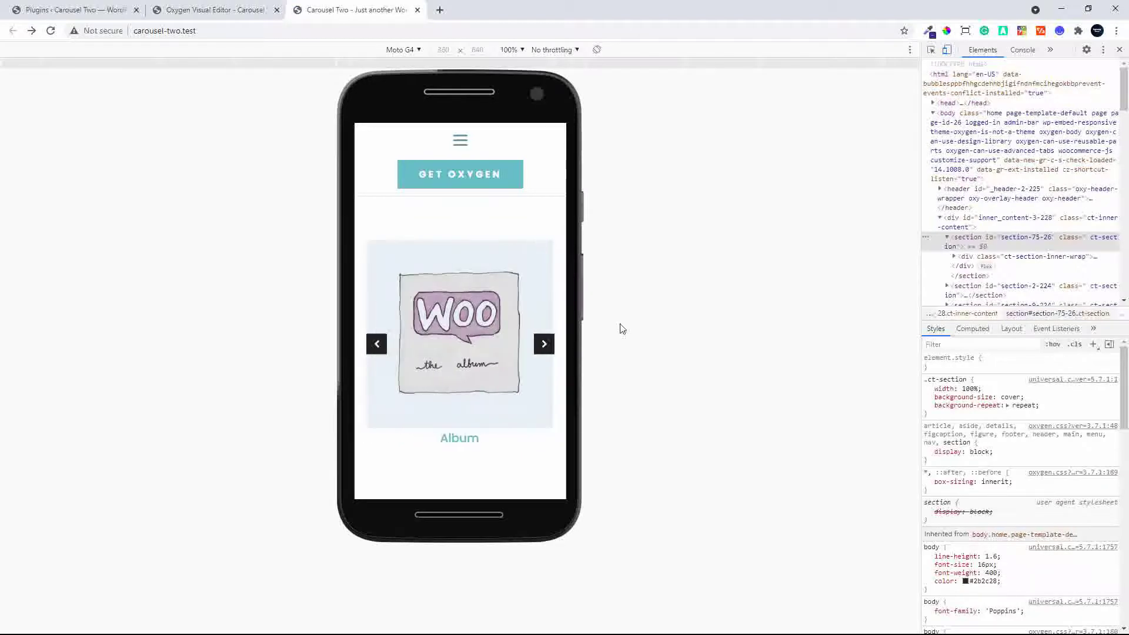
pyautogui.click(947, 52)
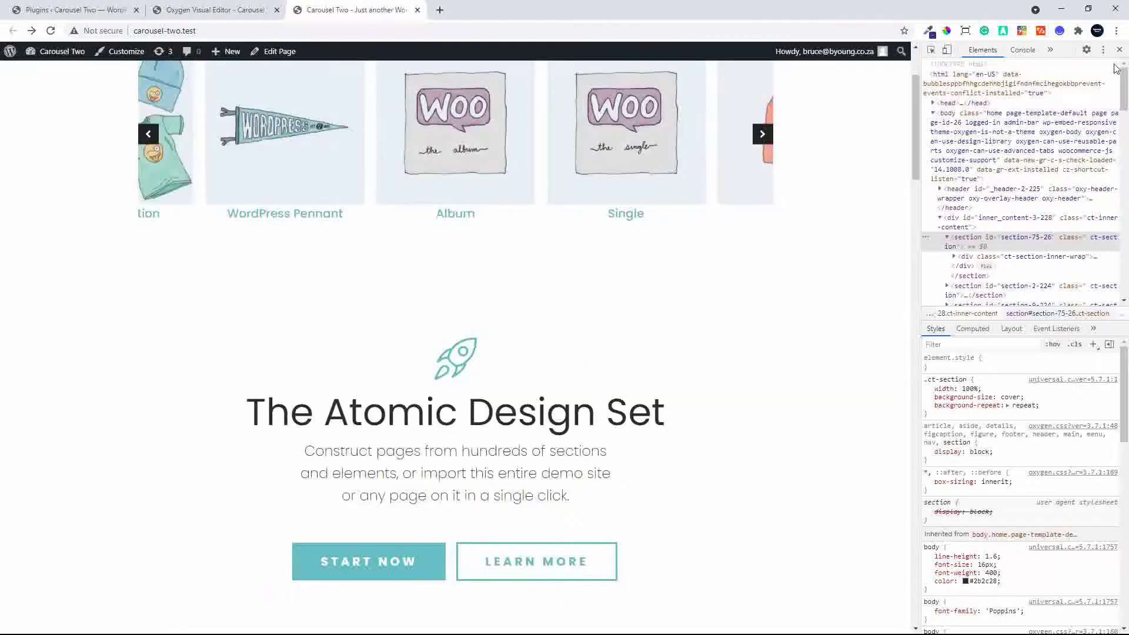
pyautogui.scroll(2, 610, 336)
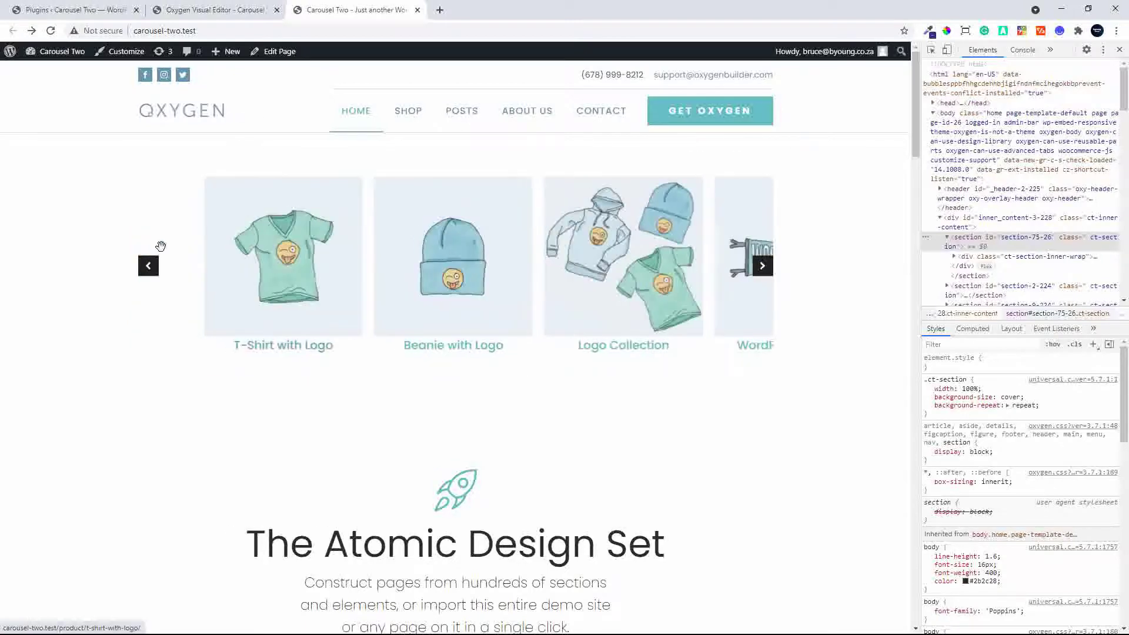
pyautogui.click(763, 266)
pyautogui.click(763, 266)
pyautogui.click(763, 266)
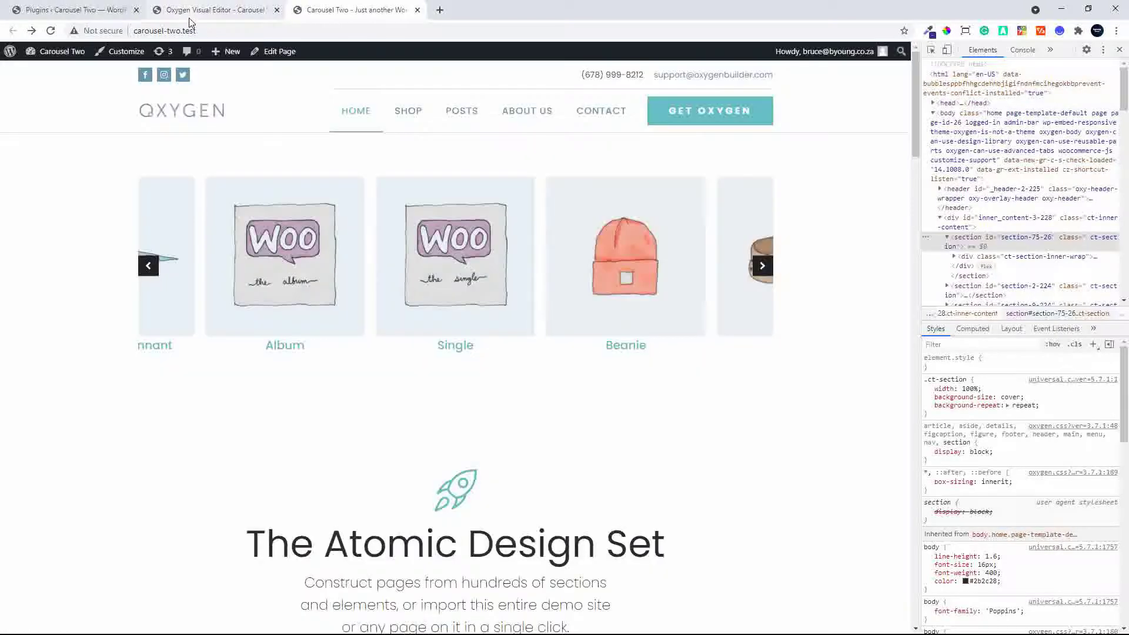
pyautogui.click(197, 11)
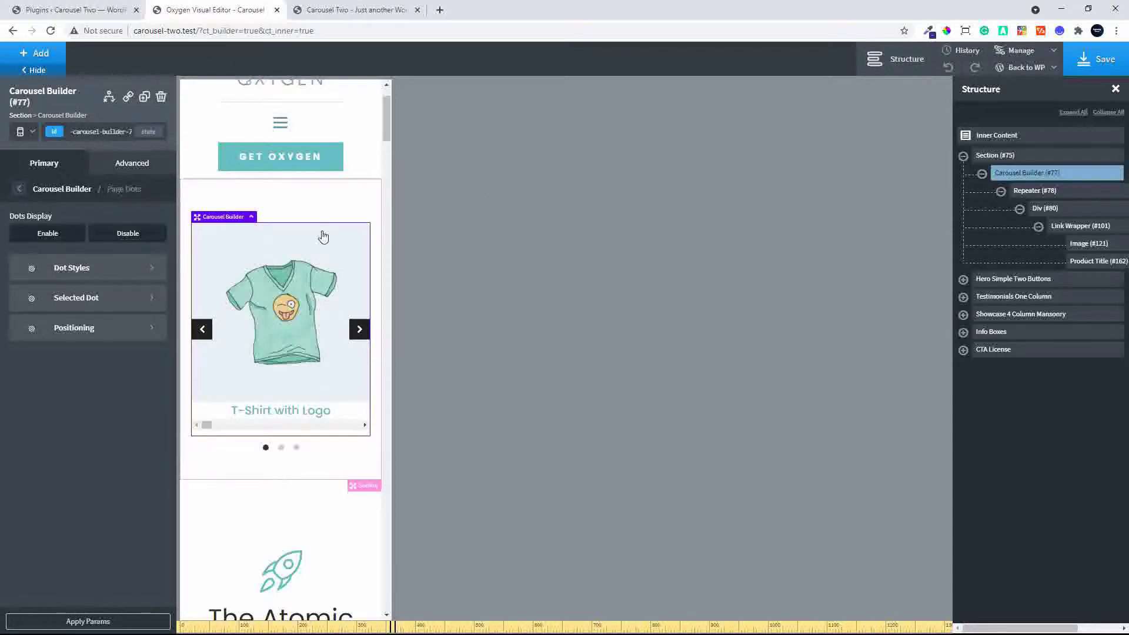
# For all devices, re-enable the carousel's page dots, hide them below 768px, and save
pyautogui.click(33, 135)
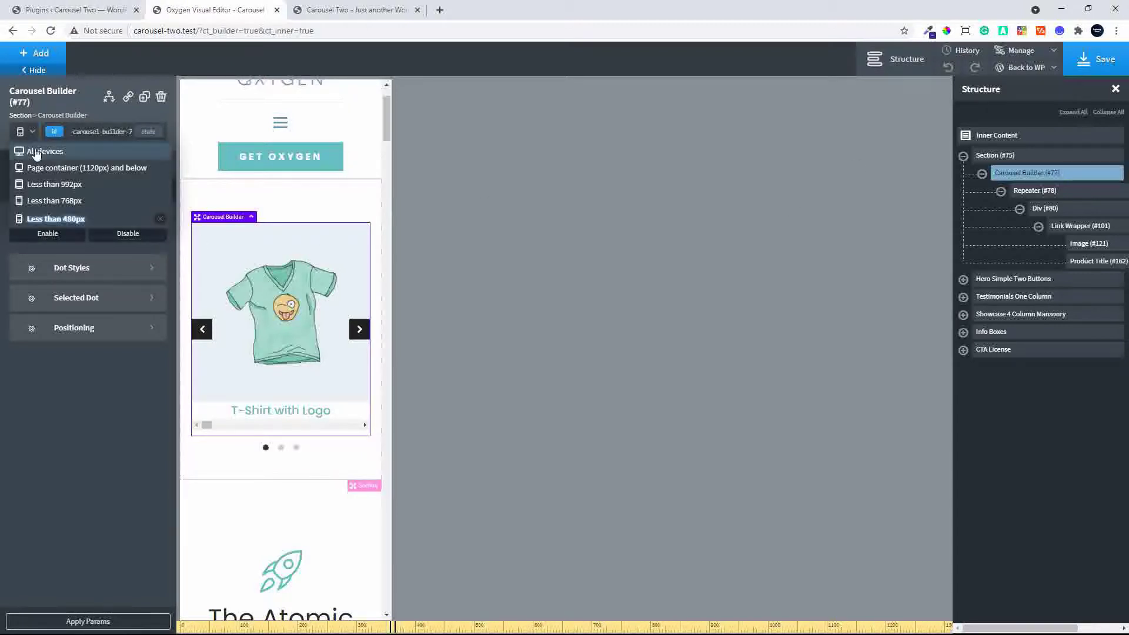
pyautogui.click(34, 148)
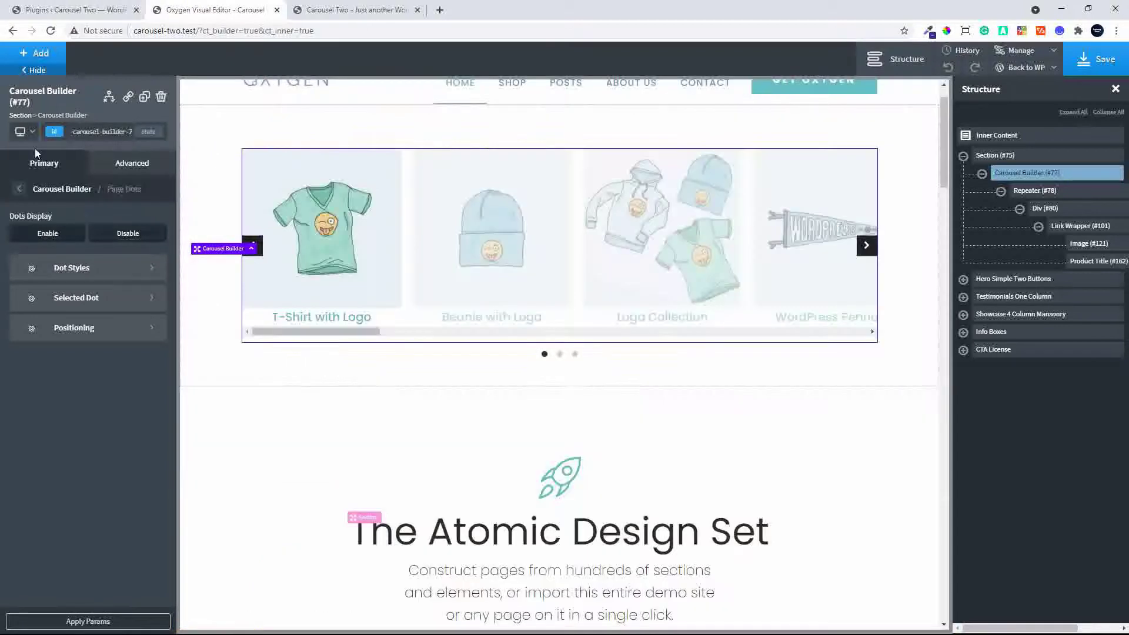
pyautogui.click(79, 270)
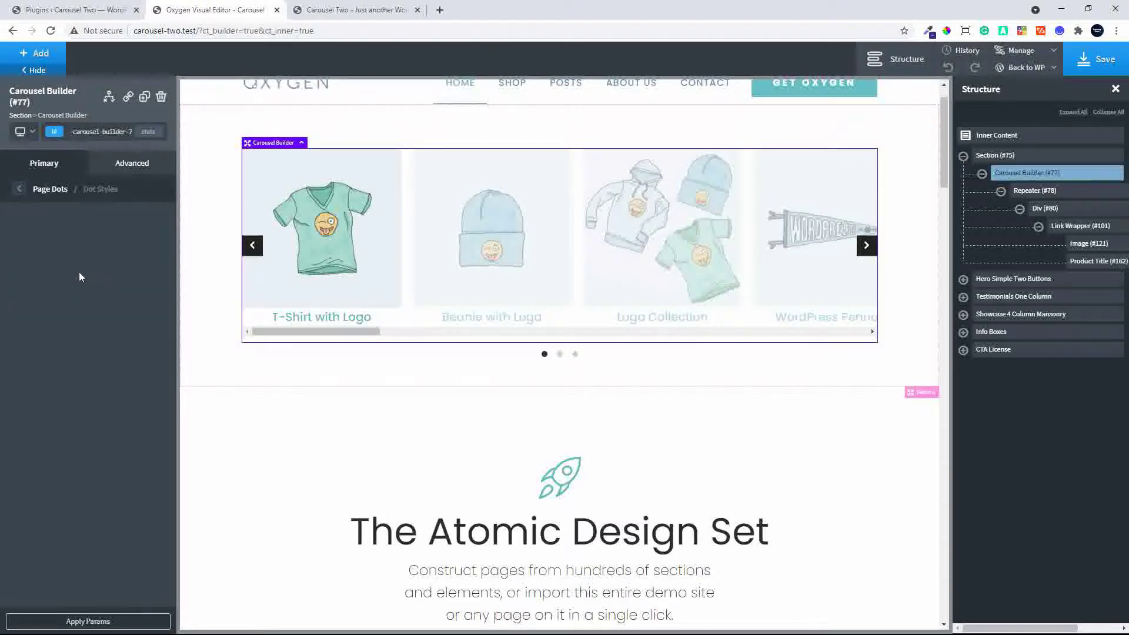
pyautogui.click(19, 192)
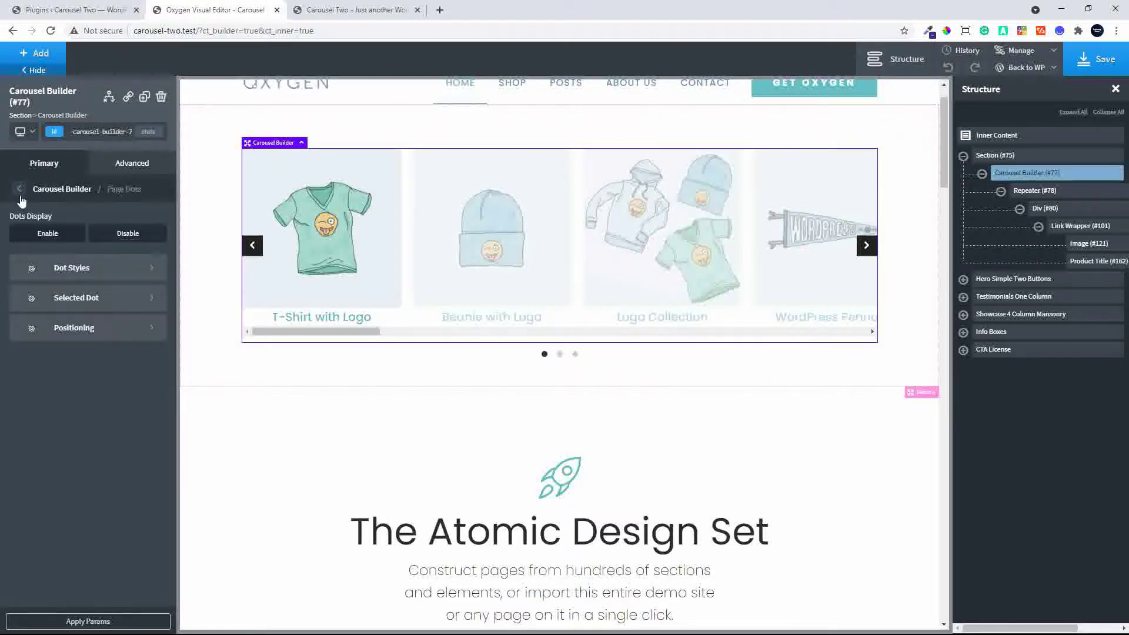
pyautogui.click(58, 238)
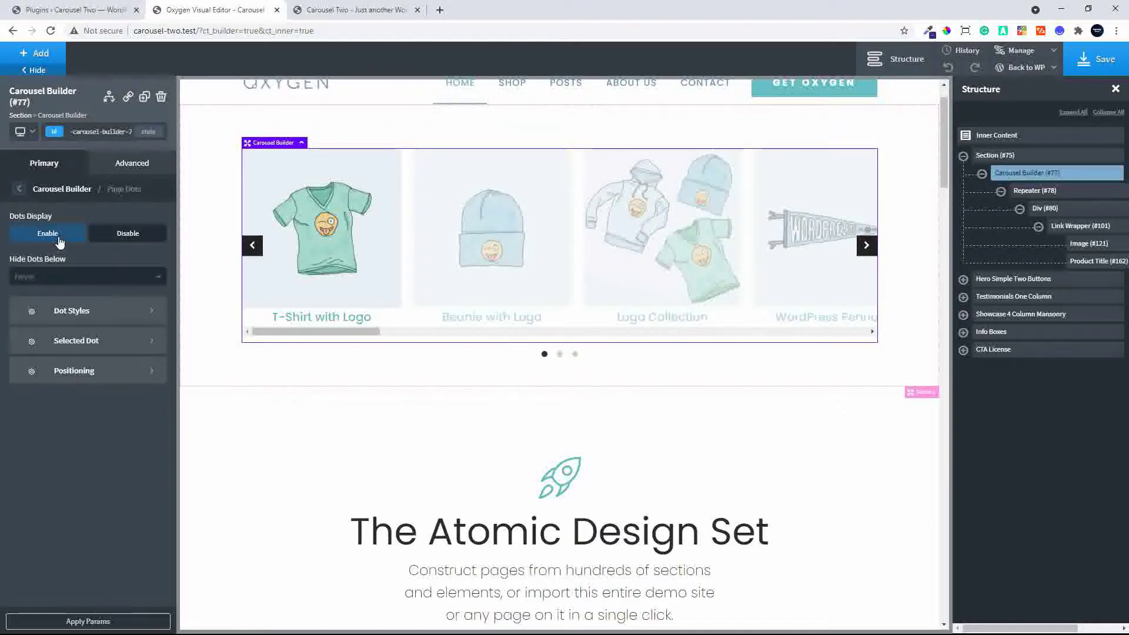
pyautogui.click(63, 277)
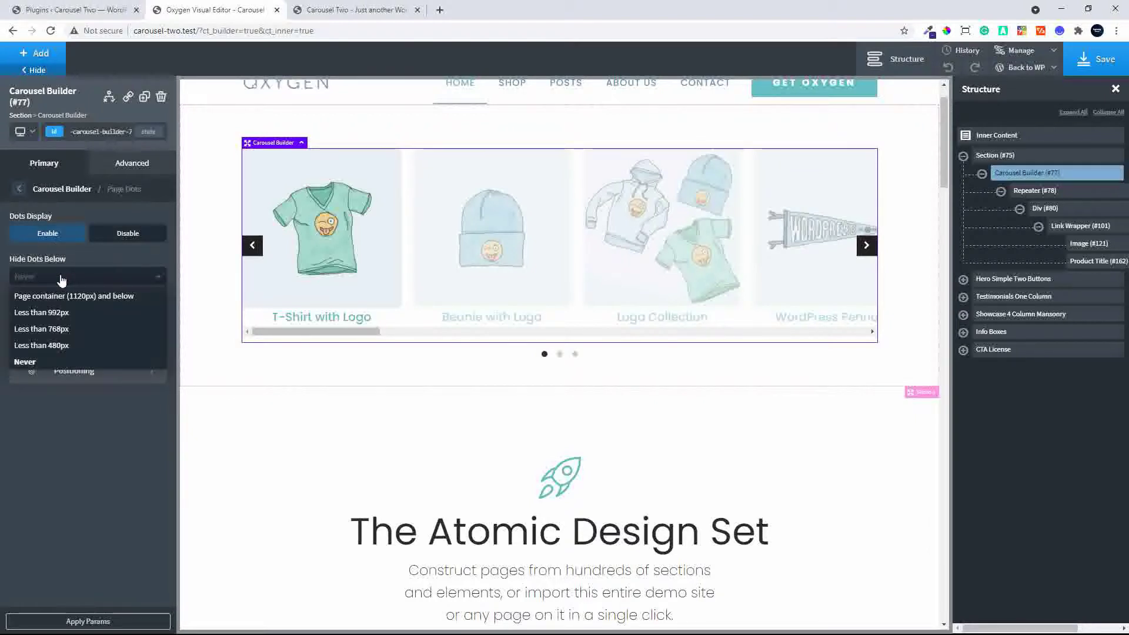
pyautogui.click(86, 330)
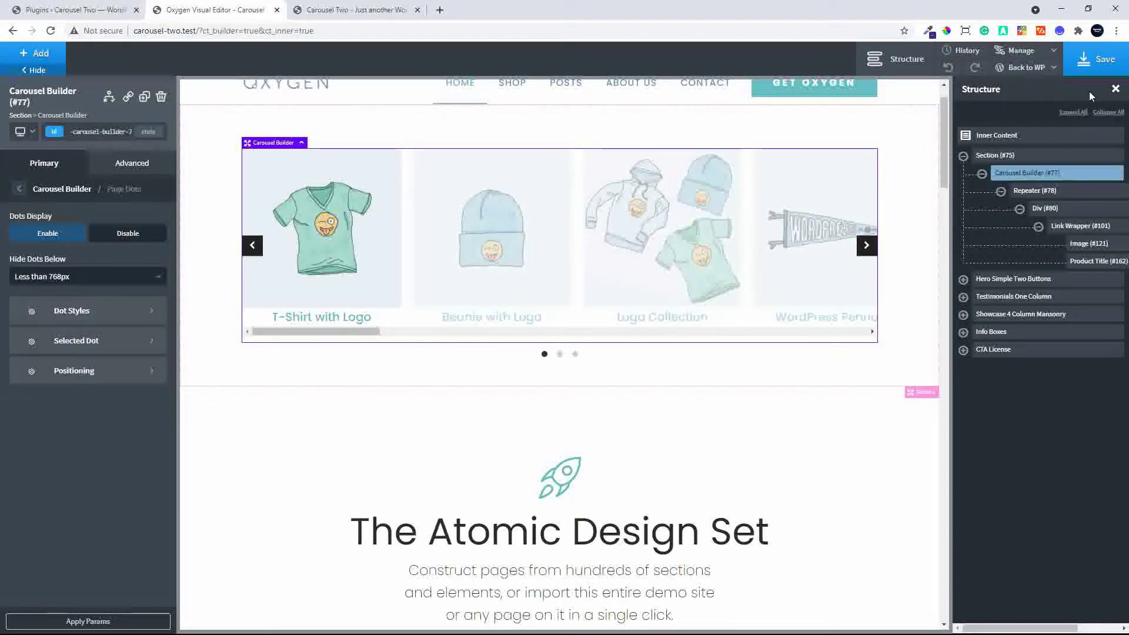
pyautogui.click(1097, 58)
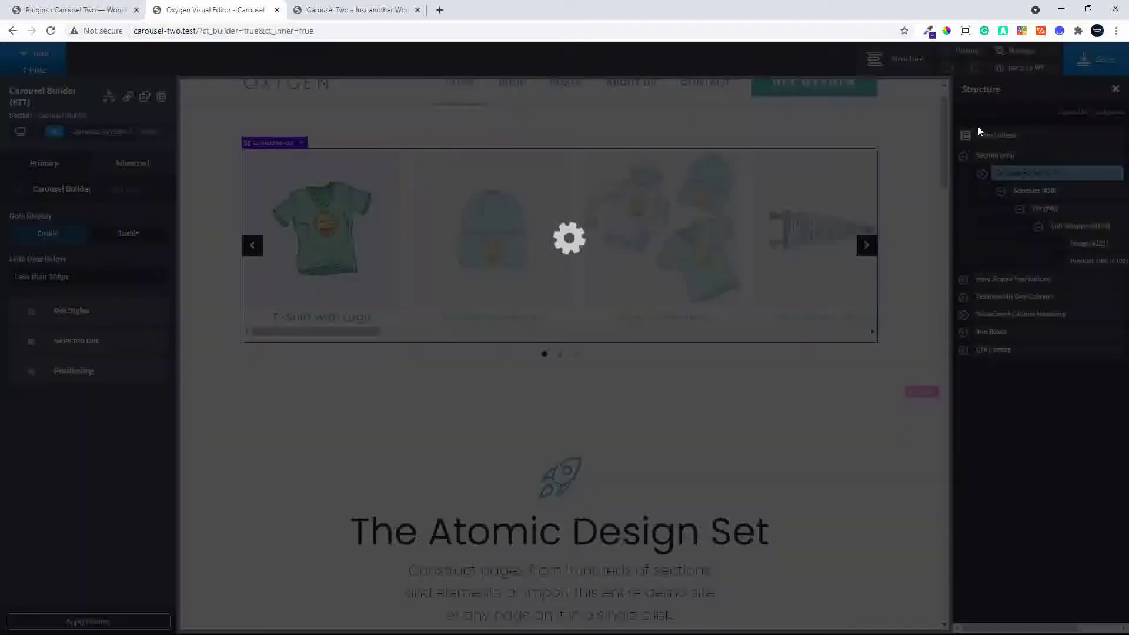
# Reload the live homepage in the Carousel Two tab and switch to Moto G4 phone emulation
pyautogui.click(347, 14)
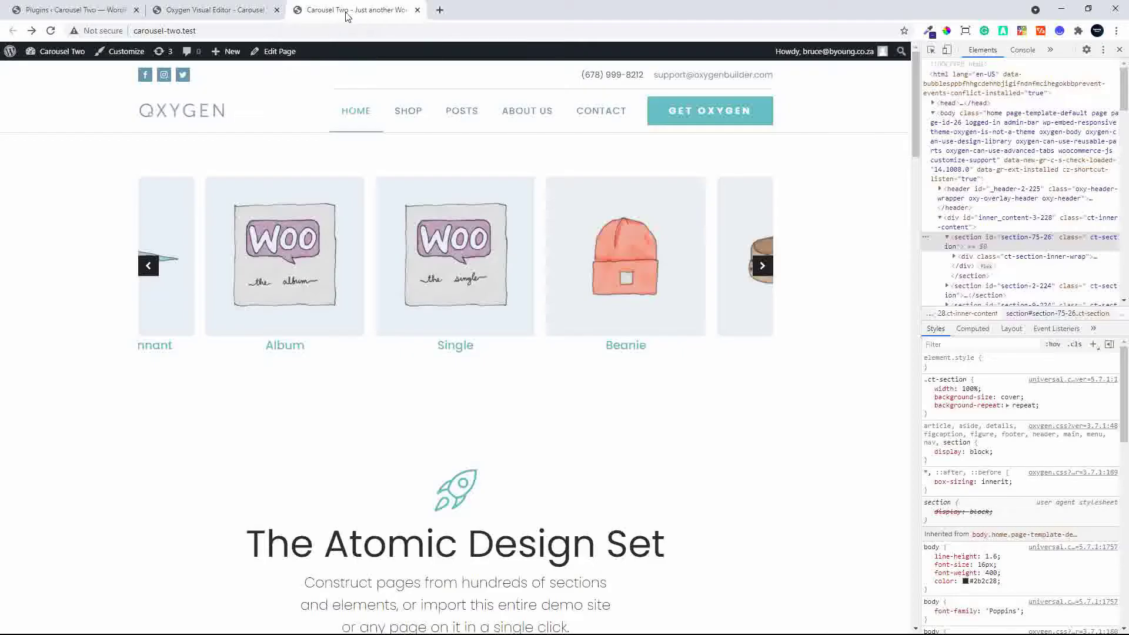
pyautogui.click(52, 30)
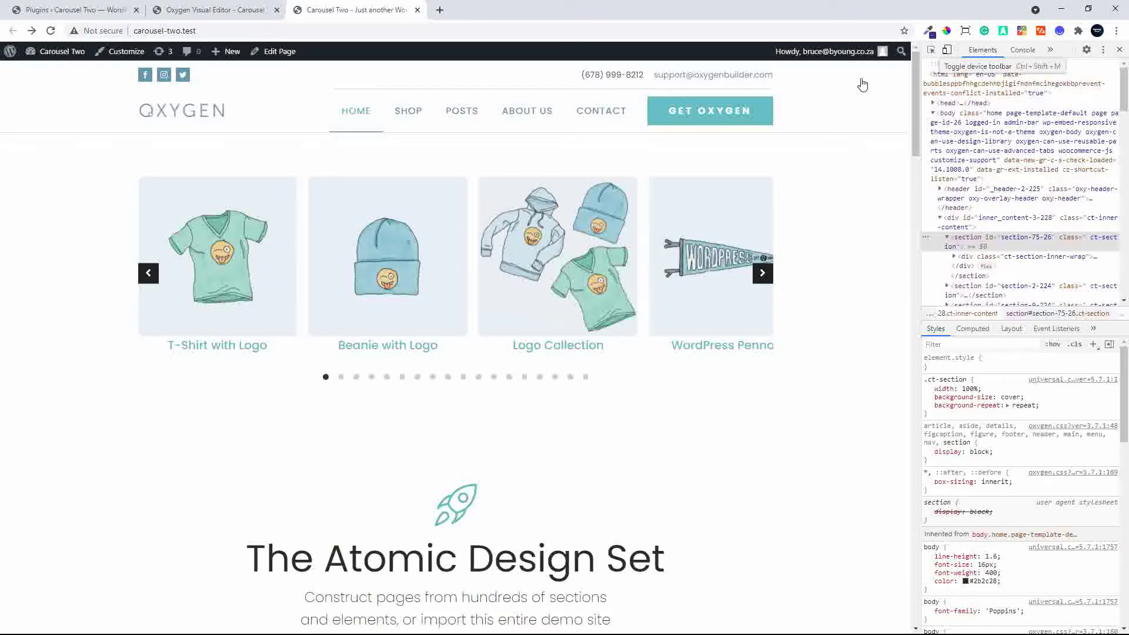
pyautogui.hotkey('ctrl', 'shift', 'm')
pyautogui.scroll(-1, 474, 363)
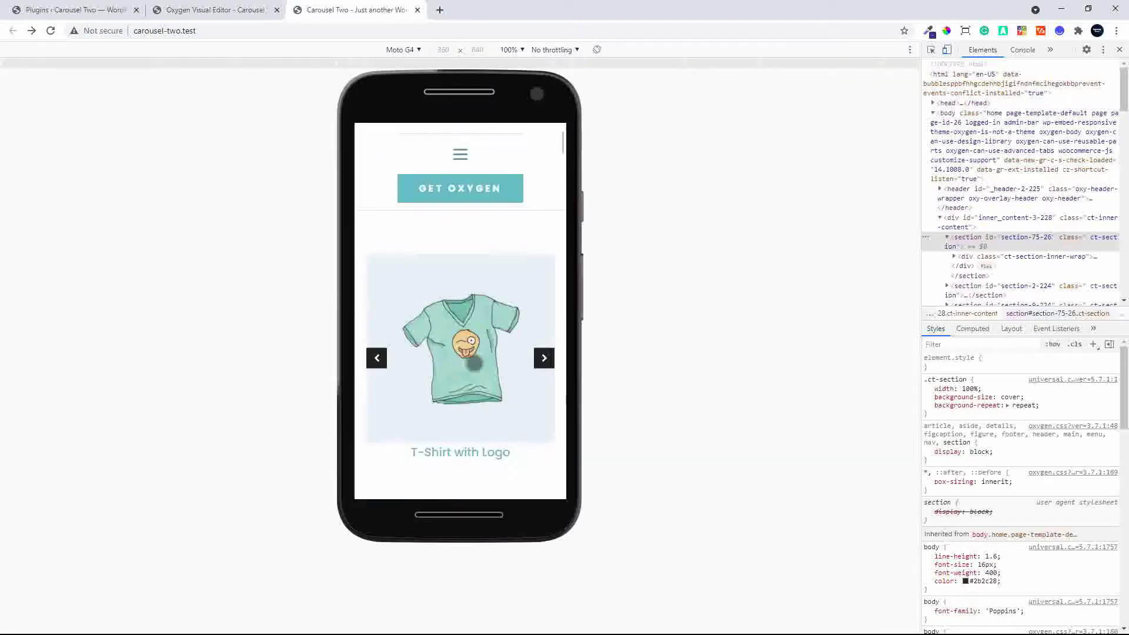
pyautogui.scroll(-2, 474, 363)
# Advance the carousel four times on phone to confirm no dots, then check dots show on desktop
pyautogui.click(544, 240)
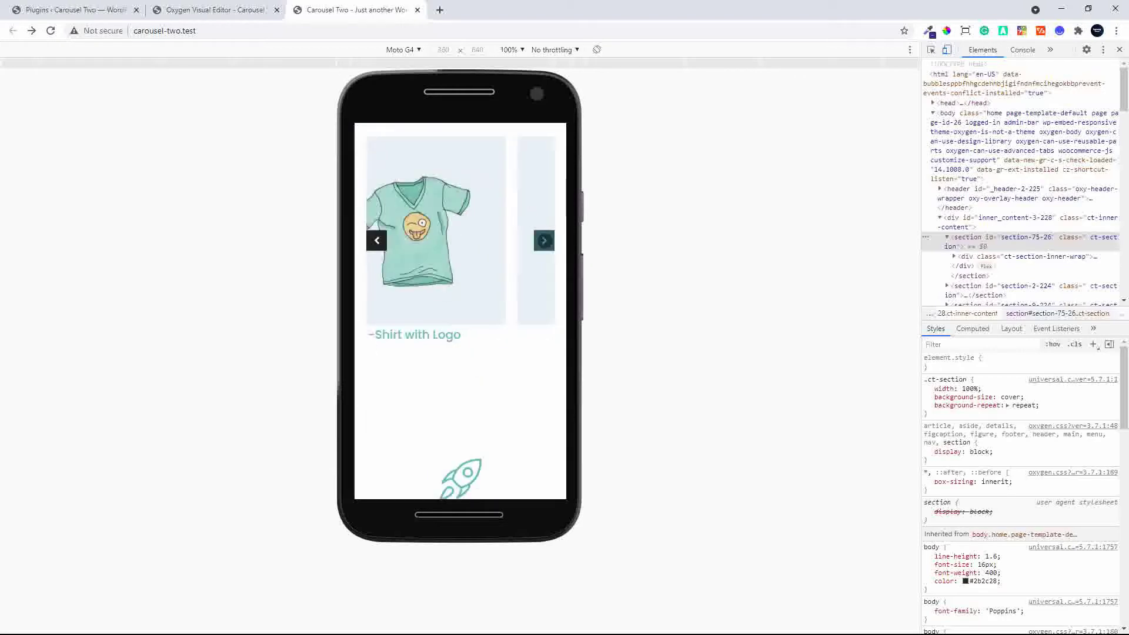
pyautogui.click(544, 240)
pyautogui.click(544, 240)
pyautogui.click(544, 240)
pyautogui.scroll(2, 520, 273)
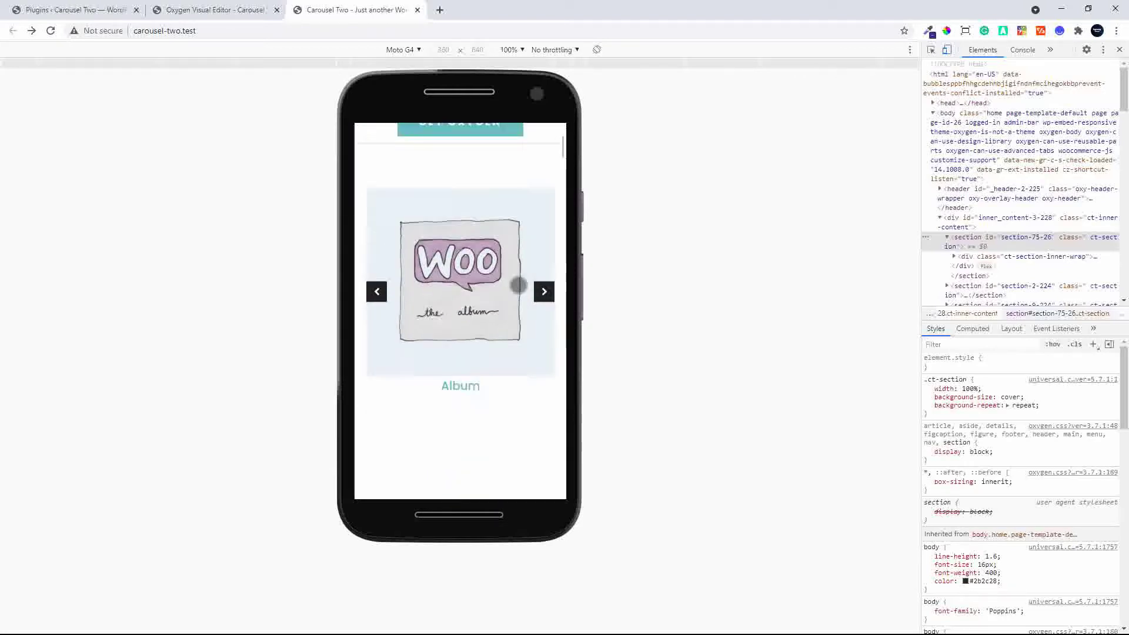
pyautogui.click(947, 51)
pyautogui.scroll(-3, 545, 345)
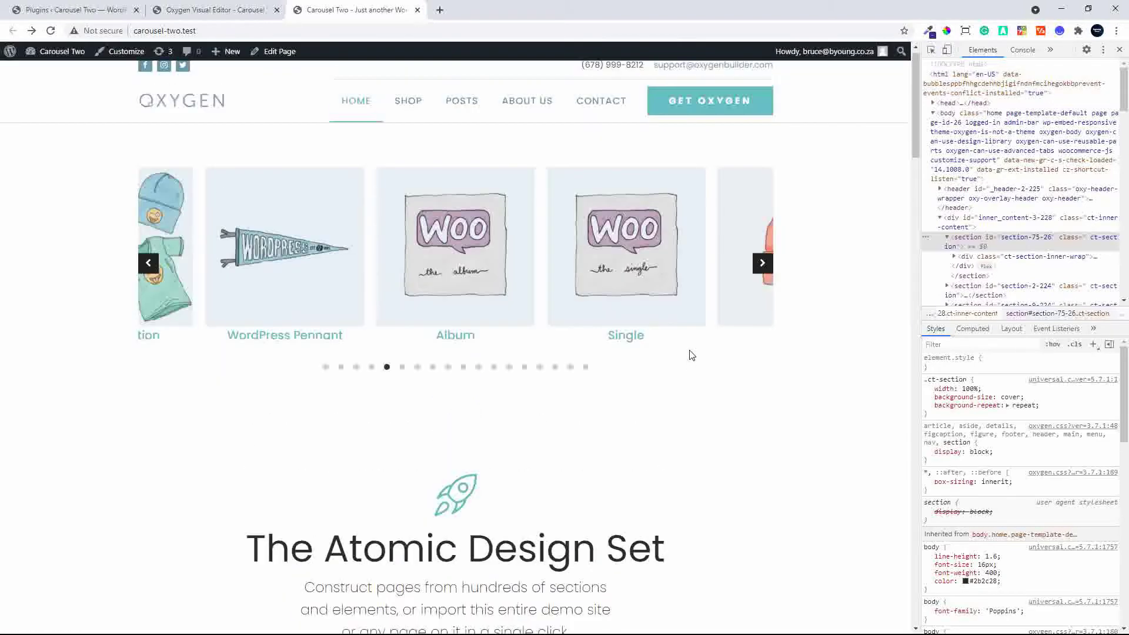